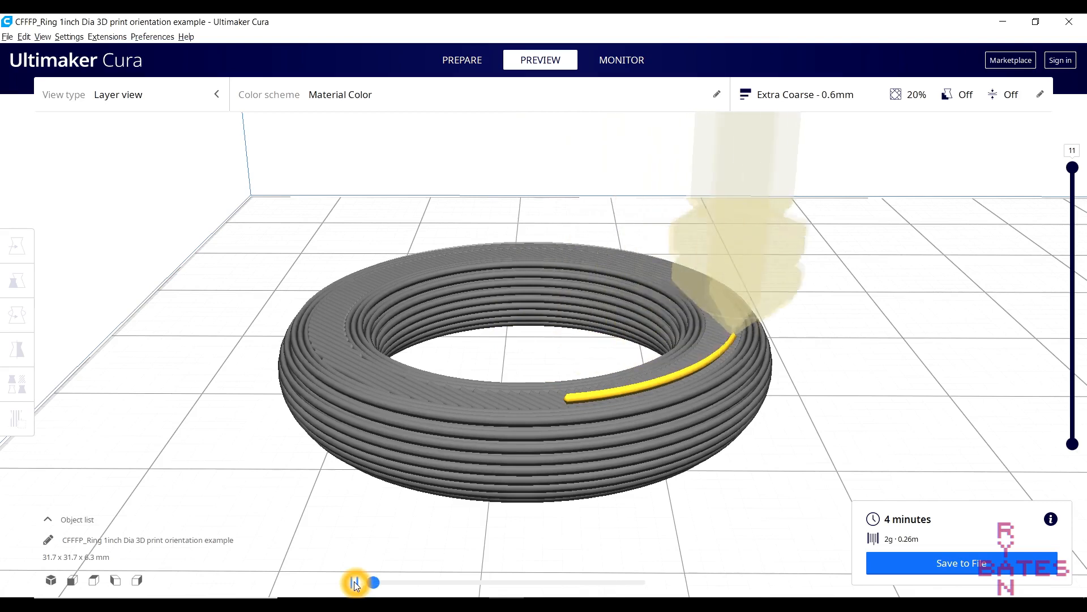
# - Examine the sliced ring's toolpath simulation in the preview, running the nozzle animation and lowering and raising the displayed top layer
pyautogui.click(355, 581)
pyautogui.moveTo(1073, 167); pyautogui.dragTo(1074, 376)
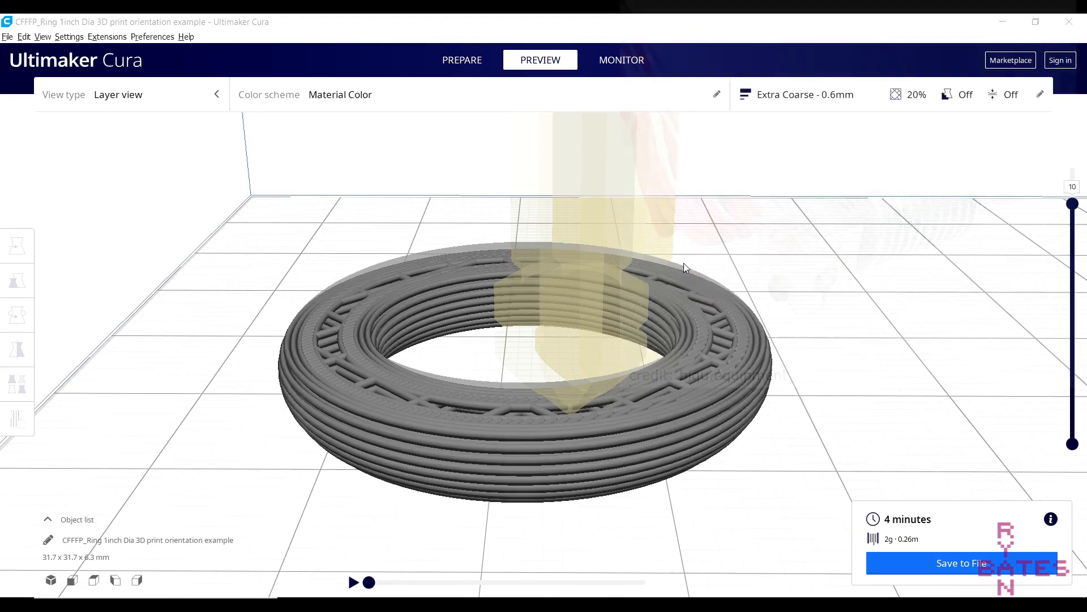
pyautogui.click(462, 60)
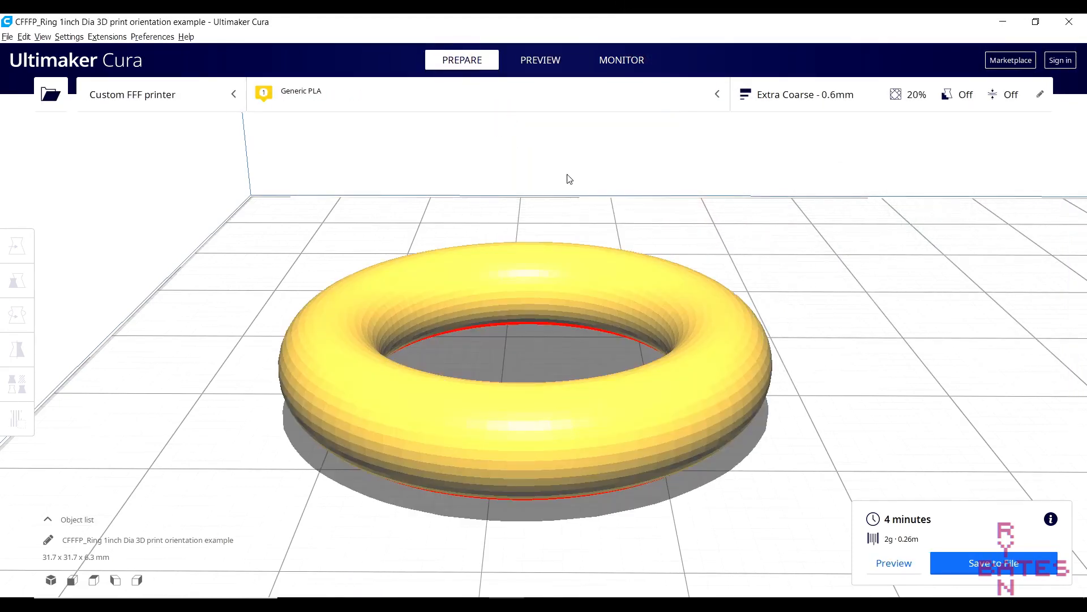
pyautogui.click(540, 60)
pyautogui.click(355, 582)
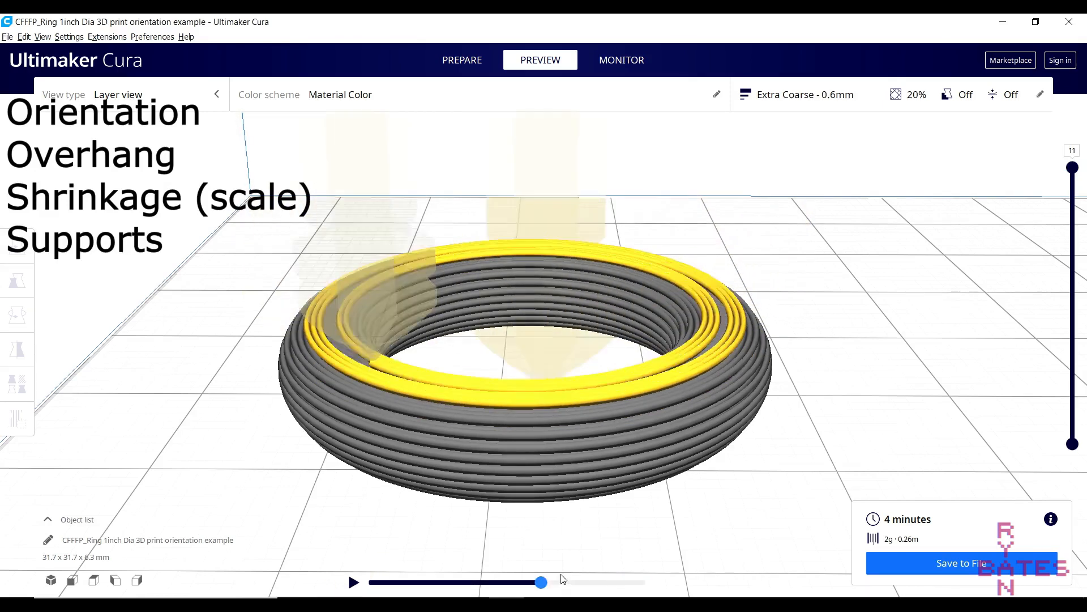
pyautogui.moveTo(1075, 187)
pyautogui.mouseDown()
pyautogui.moveTo(1072, 448)
pyautogui.moveTo(1073, 168)
pyautogui.mouseUp()
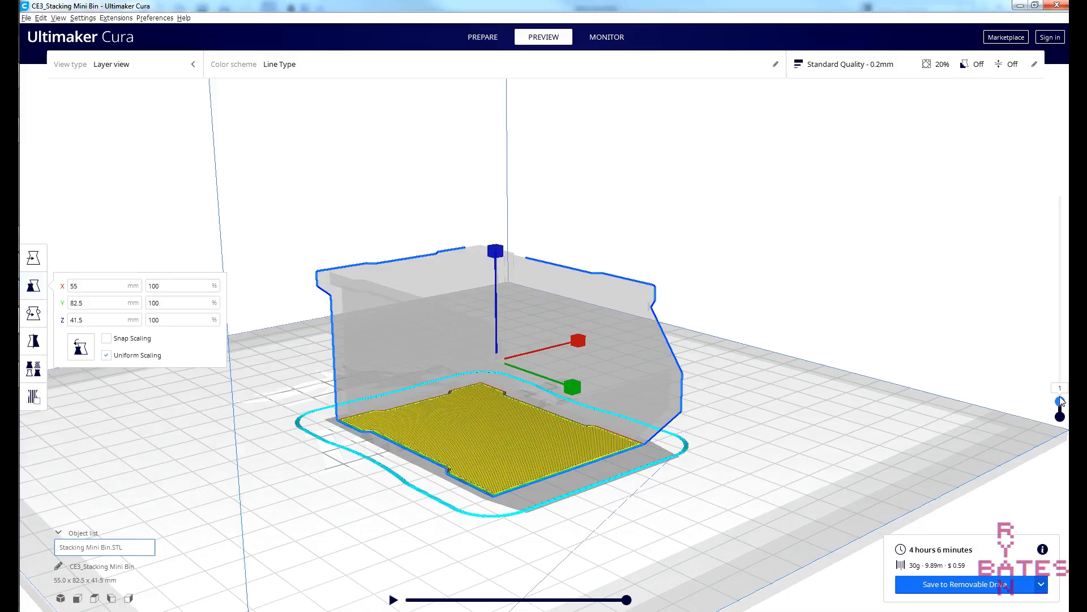
# - Step through the sliced mini bin's preview from layer 1 up to layer 207 and view it from another angle
pyautogui.moveTo(1061, 401); pyautogui.dragTo(1061, 374)
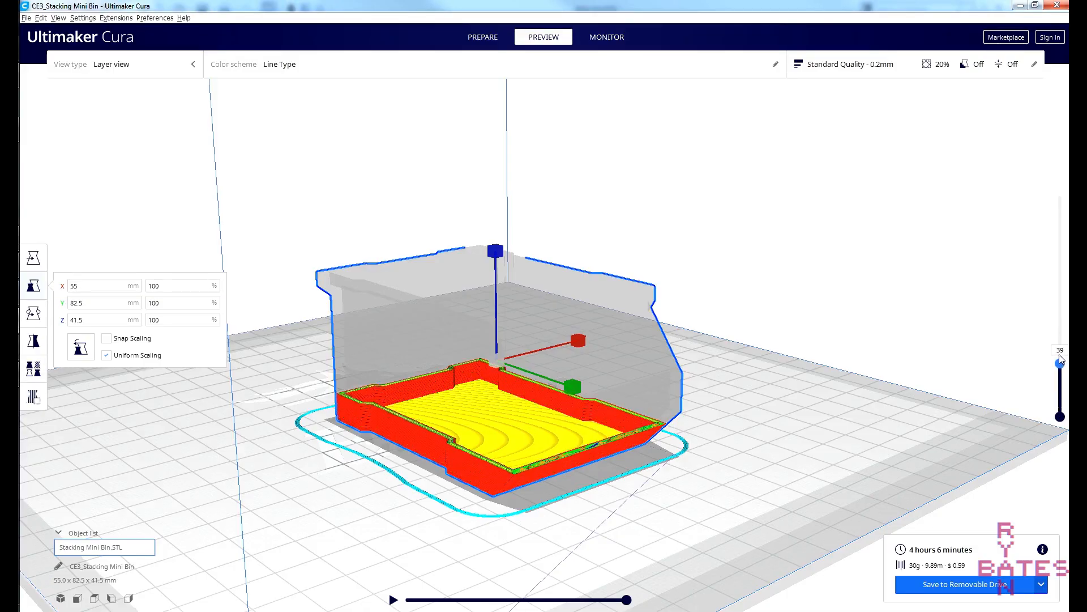
pyautogui.moveTo(1053, 332); pyautogui.dragTo(1051, 278)
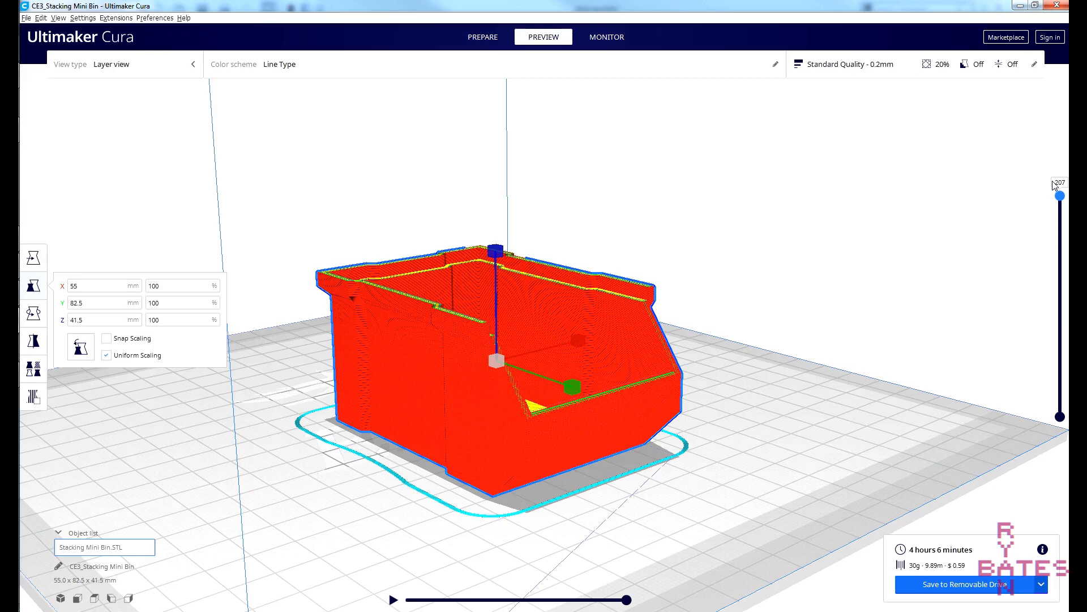
pyautogui.moveTo(948, 274); pyautogui.dragTo(903, 286, button='right')
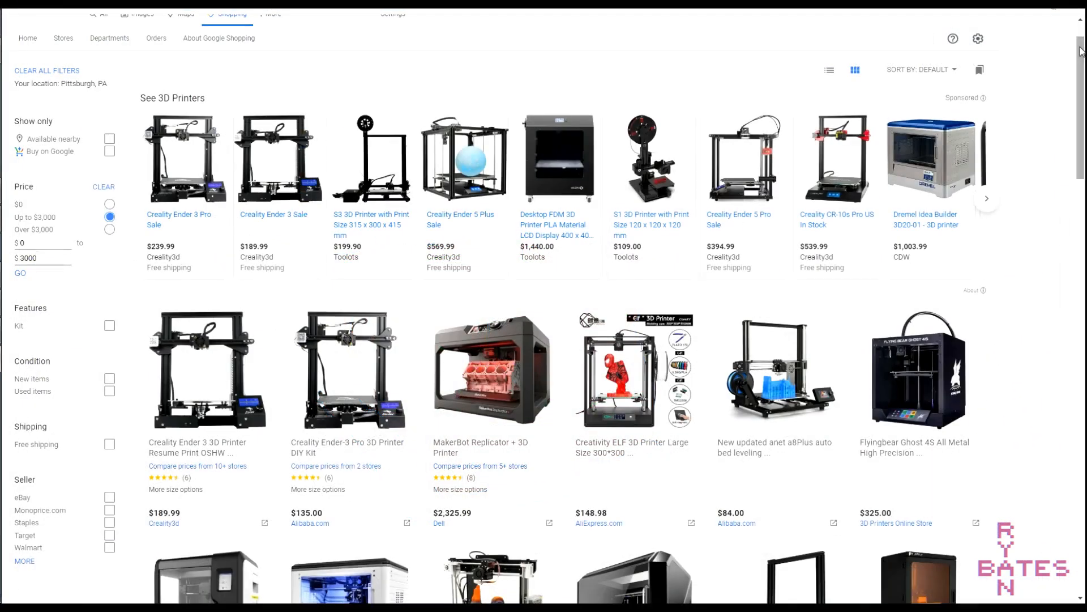
# - Switch to the Google Shopping results and browse the 3D printer listings
pyautogui.moveTo(1082, 51); pyautogui.dragTo(1068, 295)
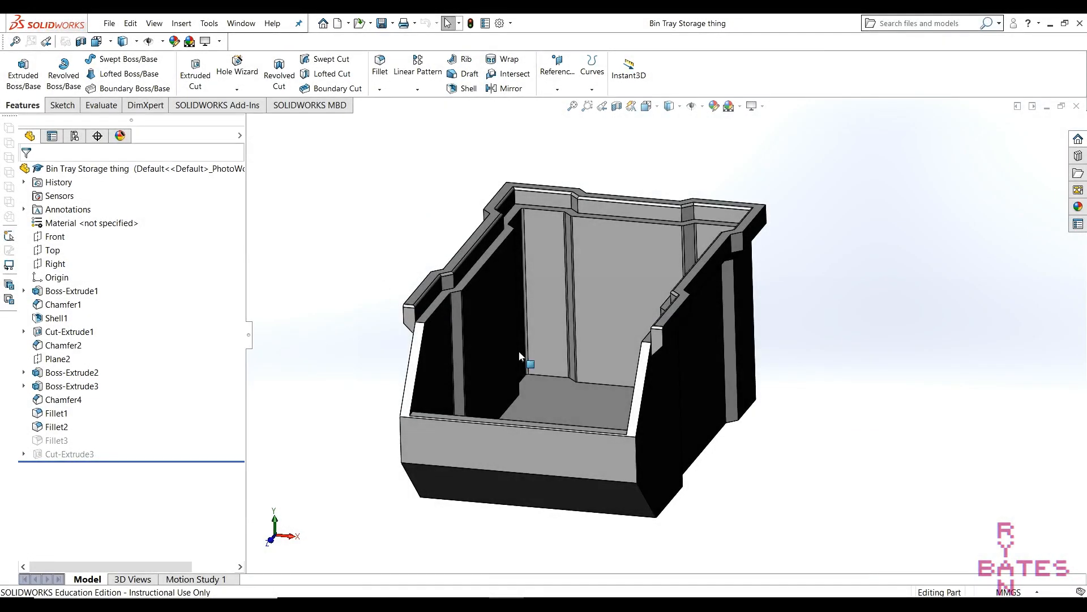
# - Switch to SOLIDWORKS and export the storage bin part in STL format as Stacking Mini Bin, confirming the export
pyautogui.moveTo(815, 376)
pyautogui.mouseDown(button='middle')
pyautogui.moveTo(861, 363)
pyautogui.moveTo(811, 369)
pyautogui.moveTo(801, 469)
pyautogui.moveTo(781, 381)
pyautogui.moveTo(869, 361)
pyautogui.moveTo(808, 371)
pyautogui.mouseUp(button='middle')
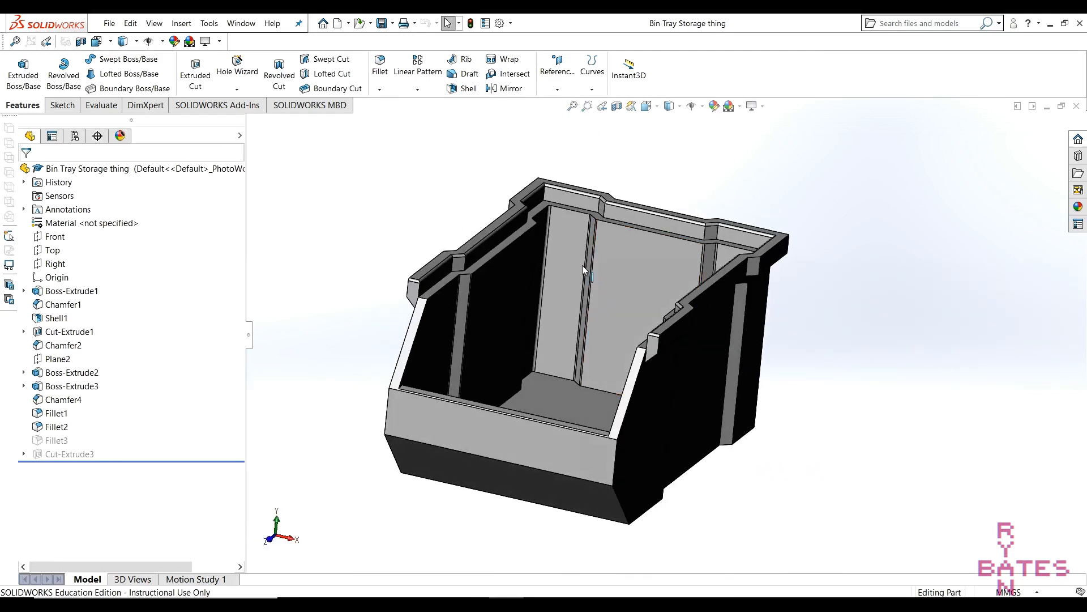
pyautogui.click(109, 23)
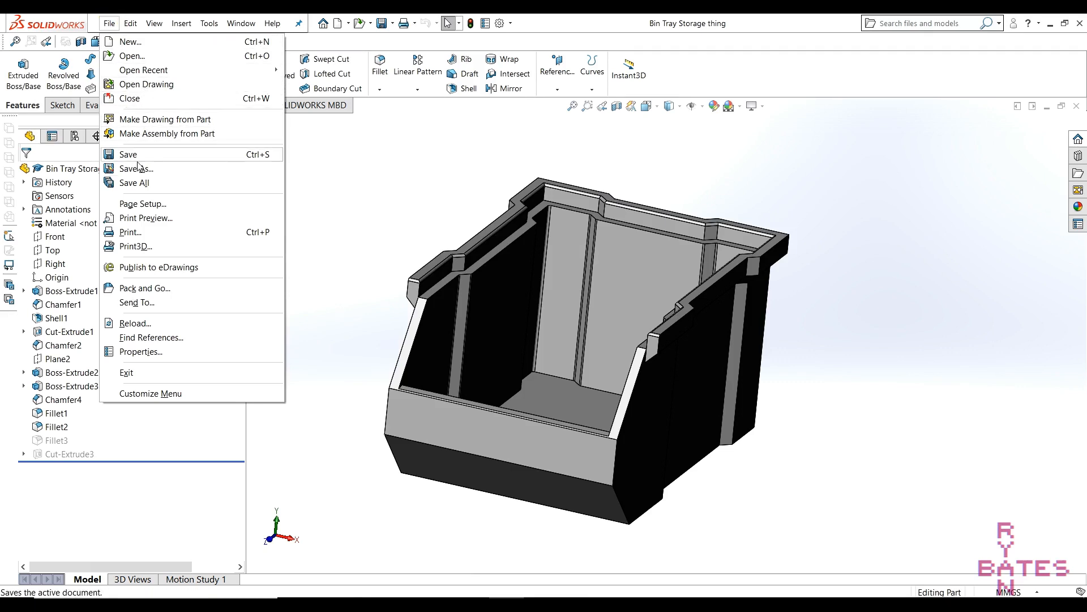
pyautogui.click(178, 174)
pyautogui.click(325, 447)
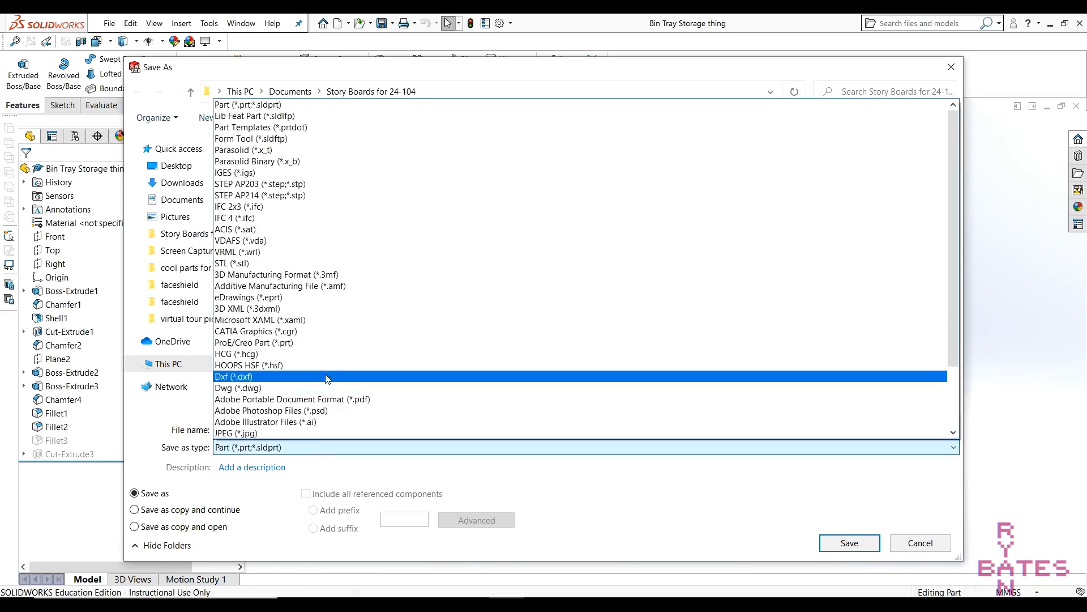
pyautogui.click(266, 275)
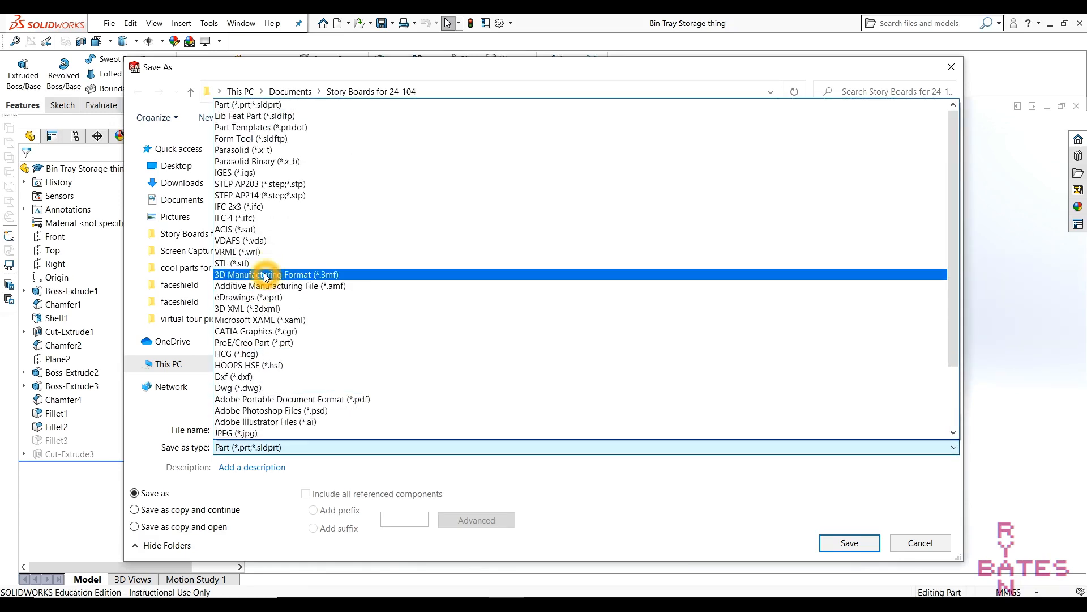
pyautogui.click(265, 264)
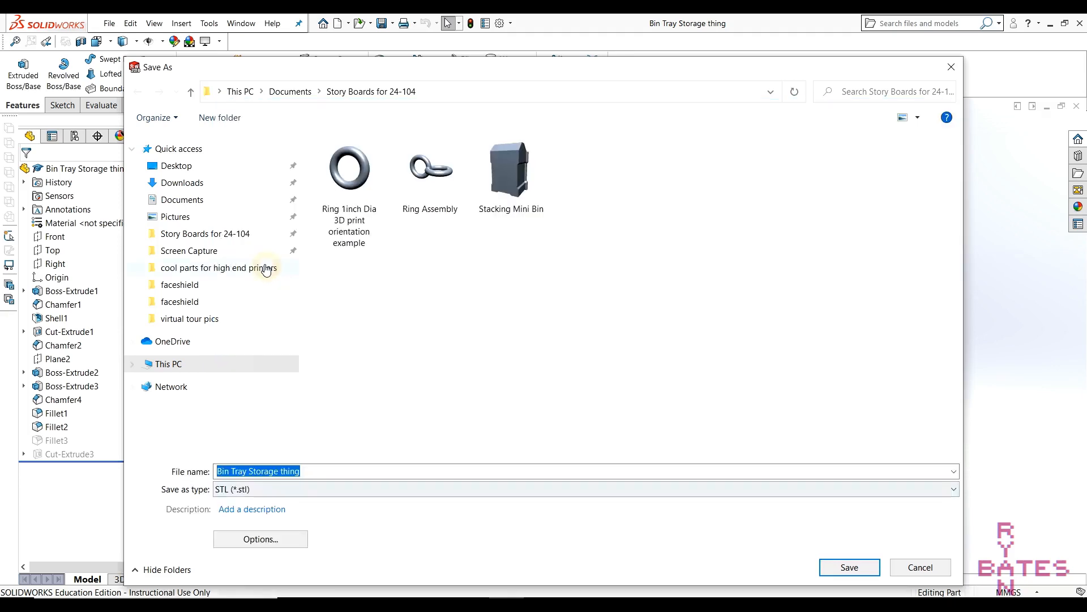
pyautogui.click(836, 566)
pyautogui.click(586, 316)
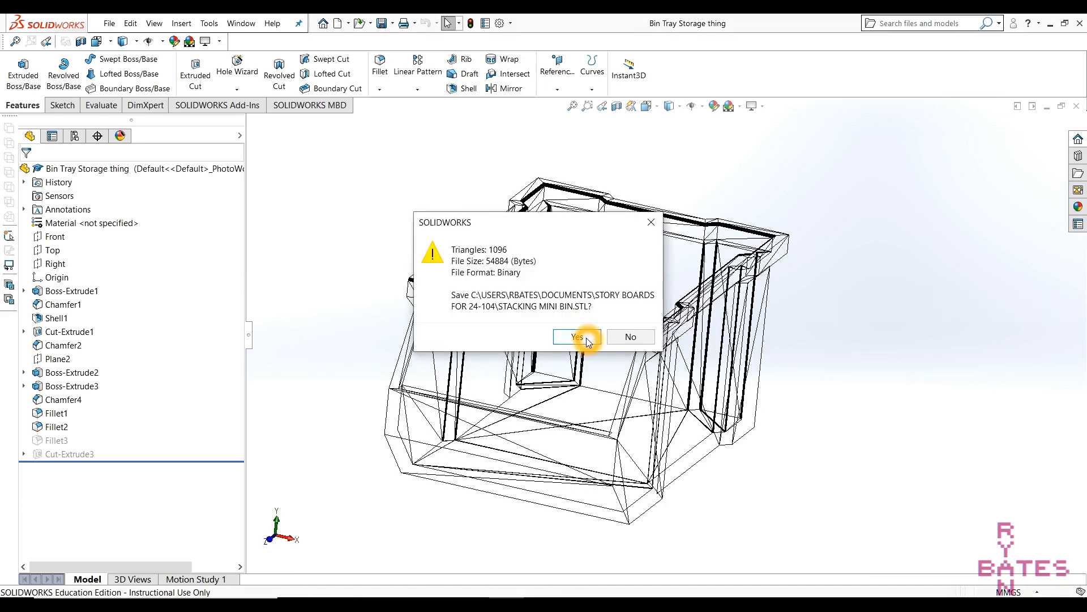
pyautogui.click(584, 337)
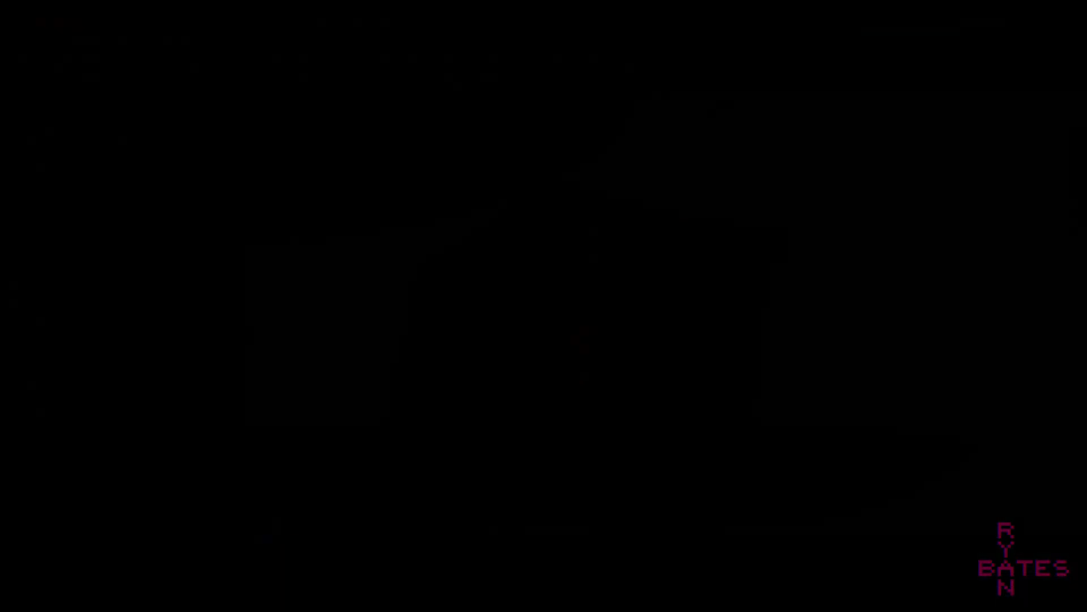
# - Start saving the two-bin assembly as an STL file and open its export options
pyautogui.rightClick(686, 401)
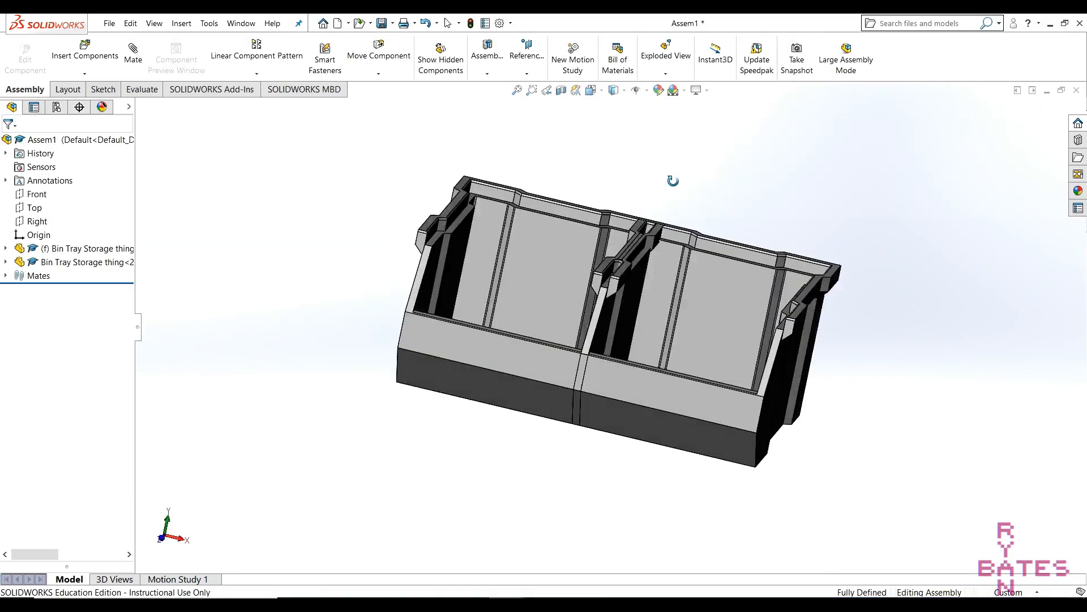
pyautogui.moveTo(672, 179); pyautogui.dragTo(592, 178, button='middle')
pyautogui.click(109, 23)
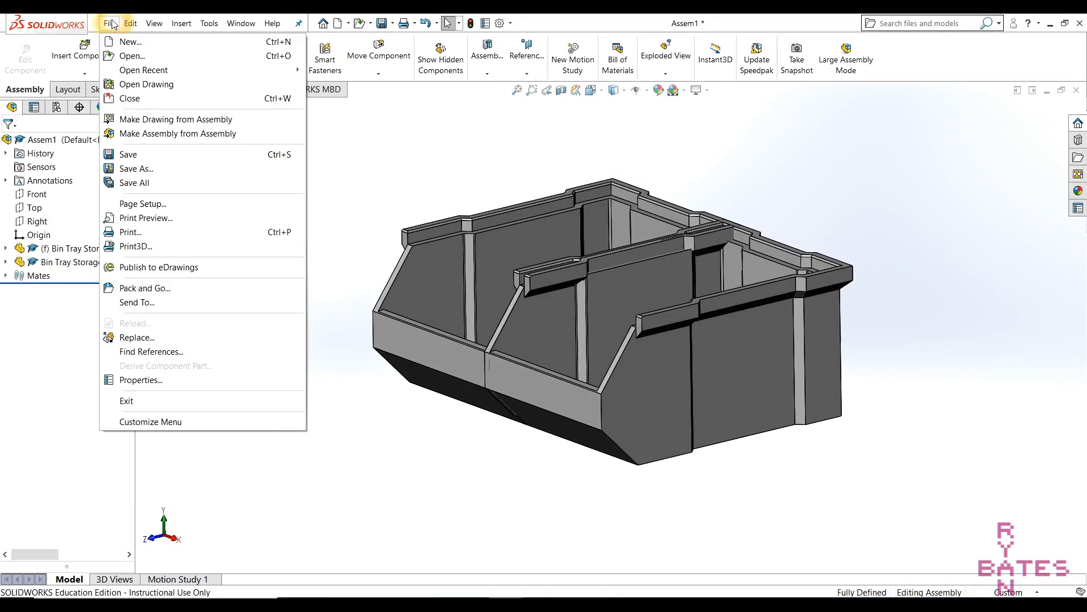
pyautogui.click(176, 169)
pyautogui.click(317, 489)
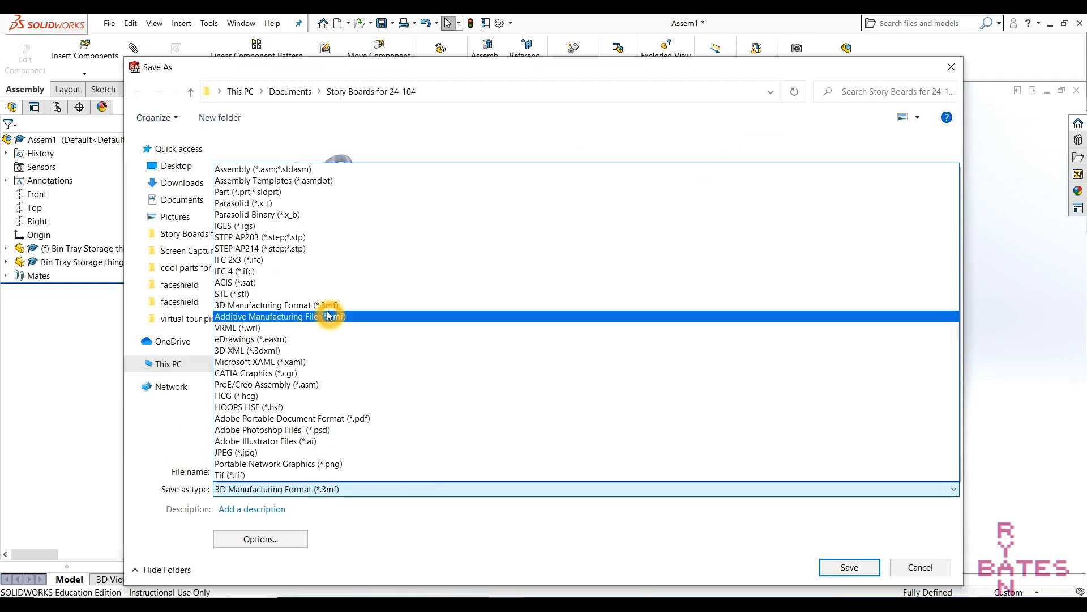
pyautogui.click(318, 294)
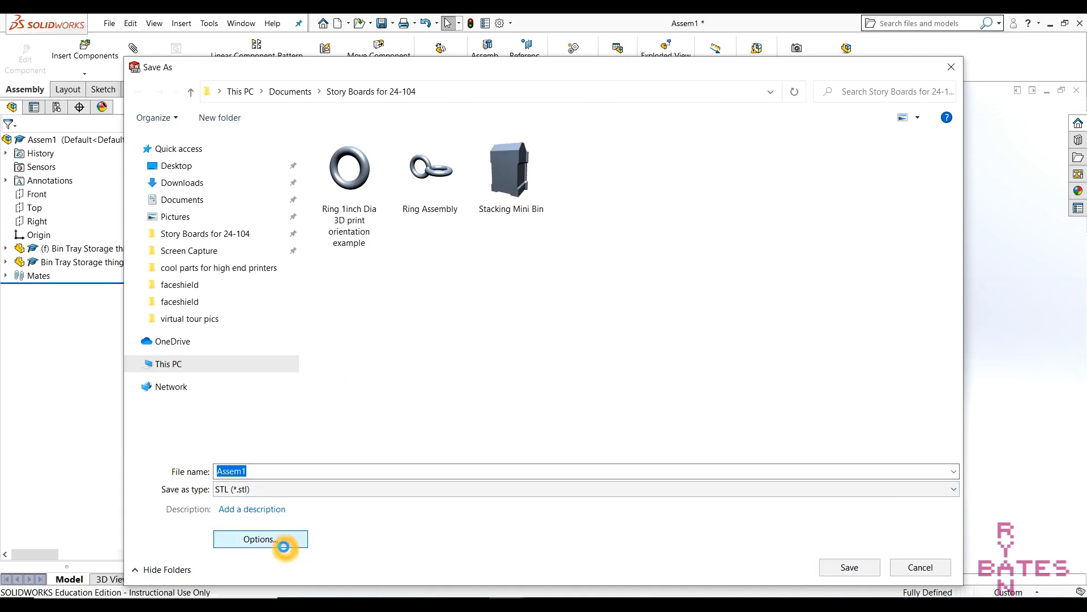
pyautogui.click(284, 545)
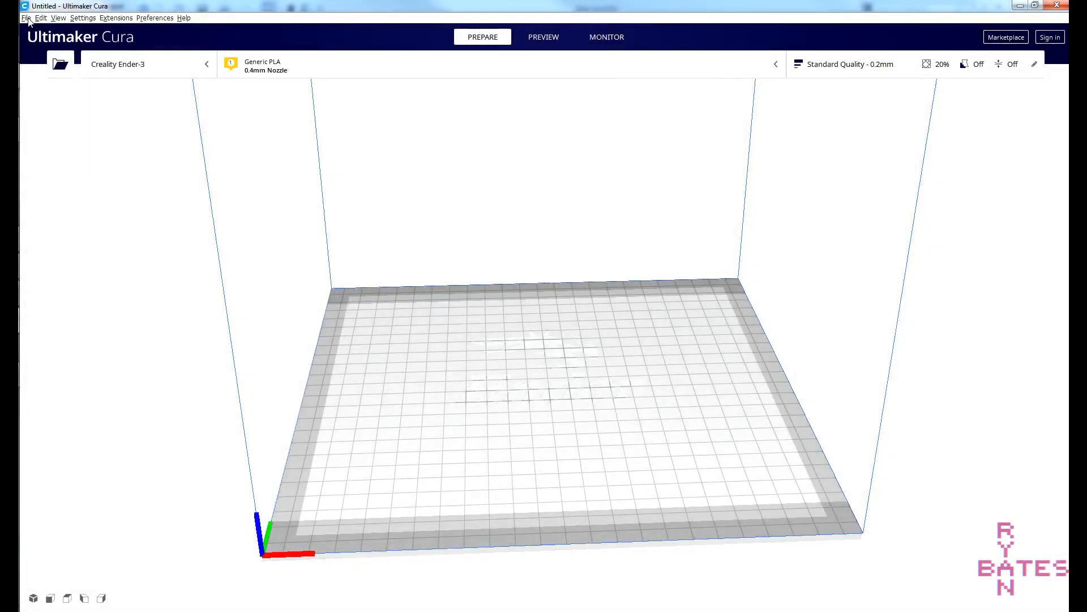
# - Switch to Ultimaker Cura and load the Stacking Mini Bin model from the 3D printing Fundamentals folder
pyautogui.click(27, 19)
pyautogui.click(43, 43)
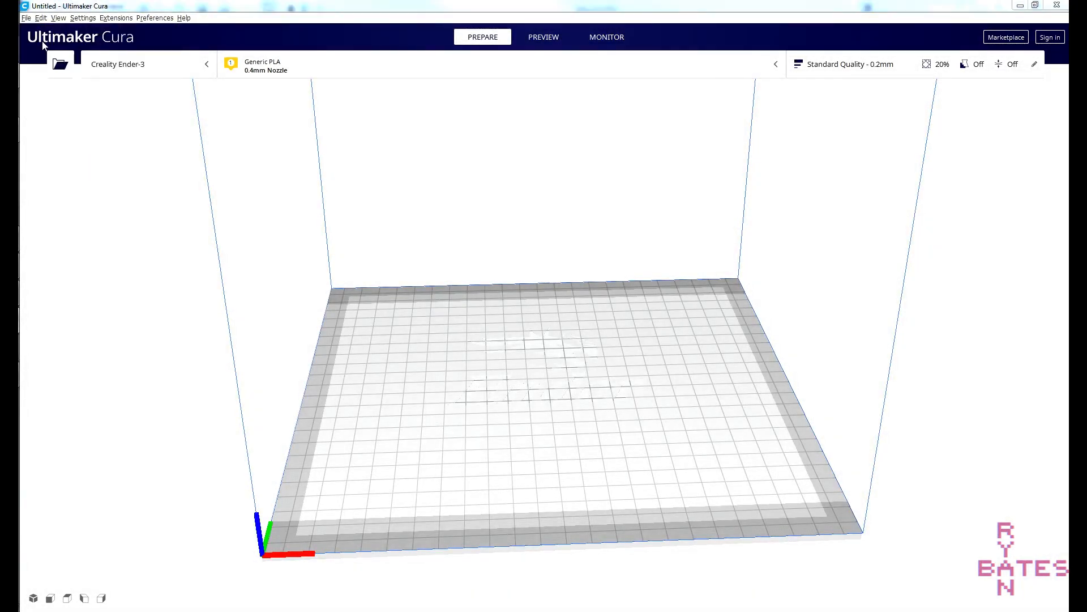
pyautogui.moveTo(406, 102); pyautogui.dragTo(400, 205)
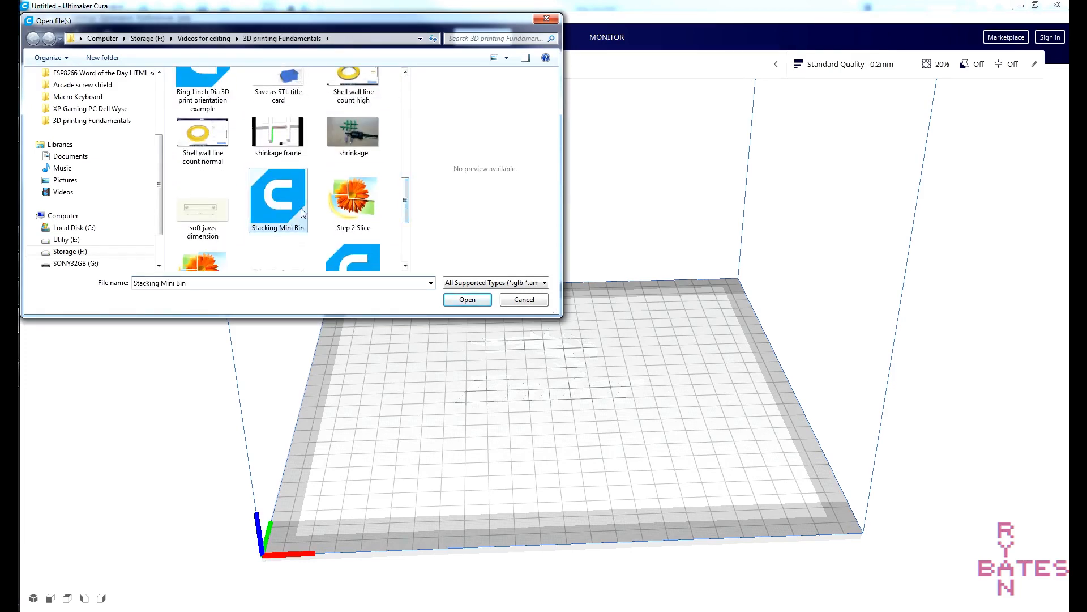
pyautogui.click(467, 300)
# - Move the bin freehand on the build plate to about X -15.5 mm, Y -2.4 mm
pyautogui.click(492, 286)
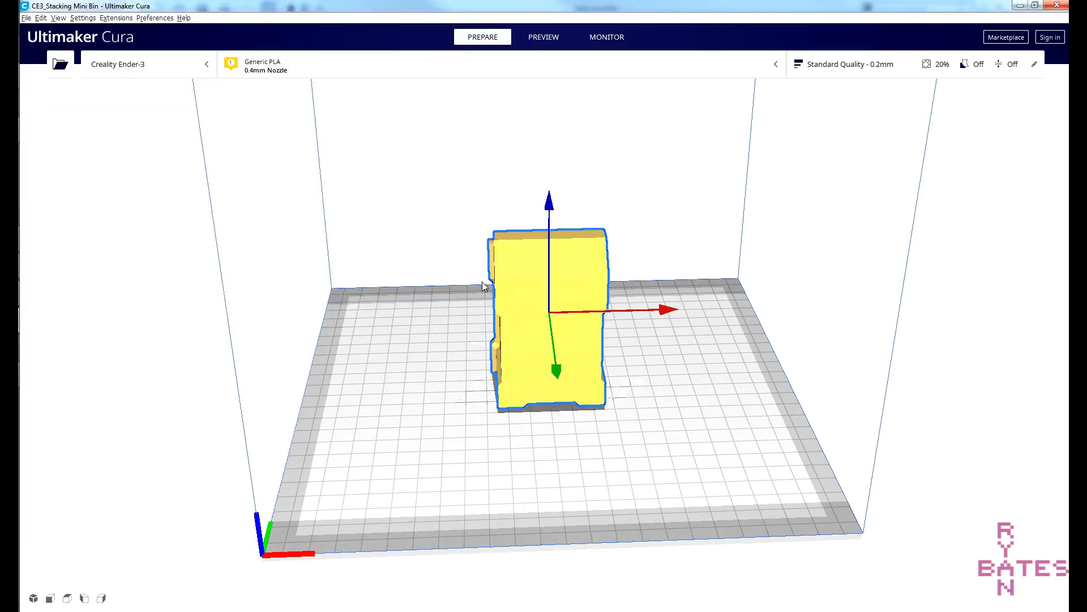
pyautogui.moveTo(674, 316); pyautogui.dragTo(609, 312)
pyautogui.moveTo(388, 396); pyautogui.dragTo(571, 390, button='right')
pyautogui.moveTo(593, 375)
pyautogui.mouseDown()
pyautogui.moveTo(690, 404)
pyautogui.moveTo(521, 343)
pyautogui.moveTo(590, 381)
pyautogui.moveTo(583, 371)
pyautogui.mouseUp()
# - Multiply the selected bin model on the build plate
pyautogui.moveTo(661, 359); pyautogui.dragTo(395, 355, button='right')
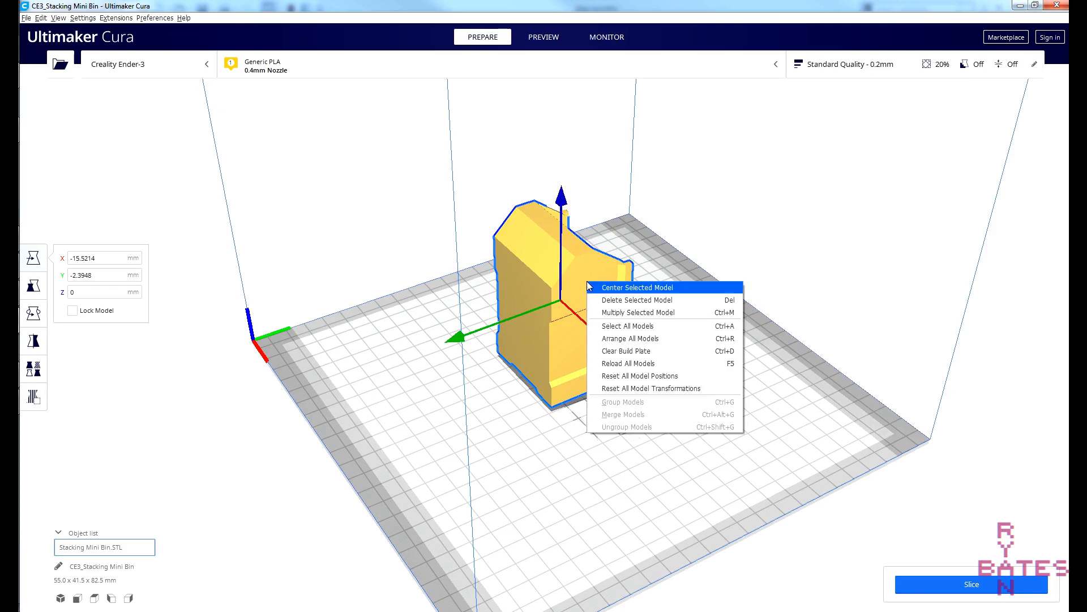
pyautogui.click(606, 312)
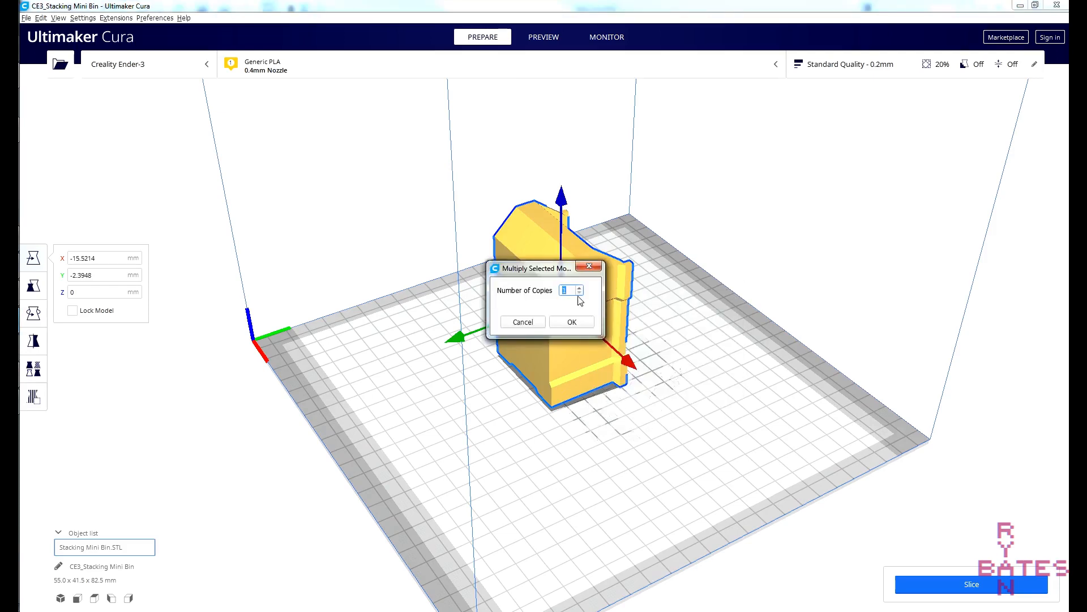
pyautogui.click(572, 322)
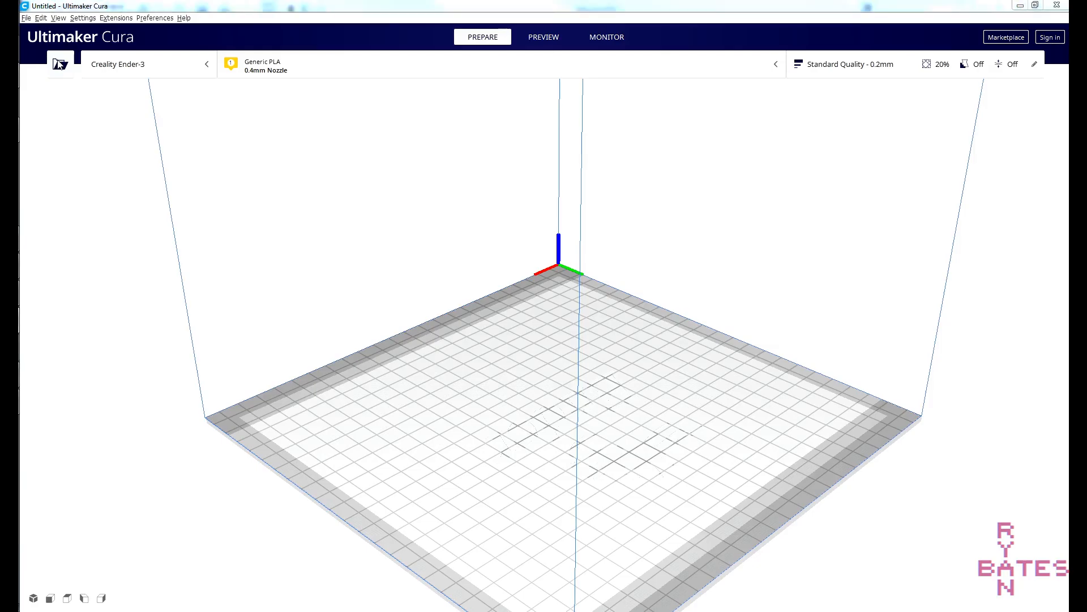
# - Load the Stacking Mini Bin model onto the empty build plate
pyautogui.hotkey('ctrl', 'o')
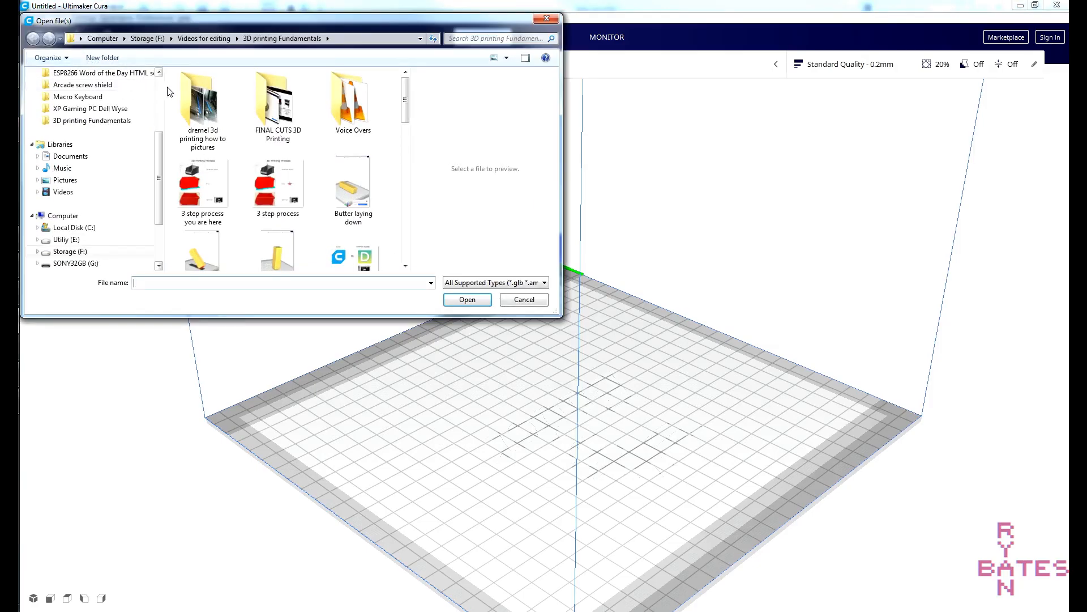
pyautogui.moveTo(406, 116); pyautogui.dragTo(403, 203)
pyautogui.click(277, 199)
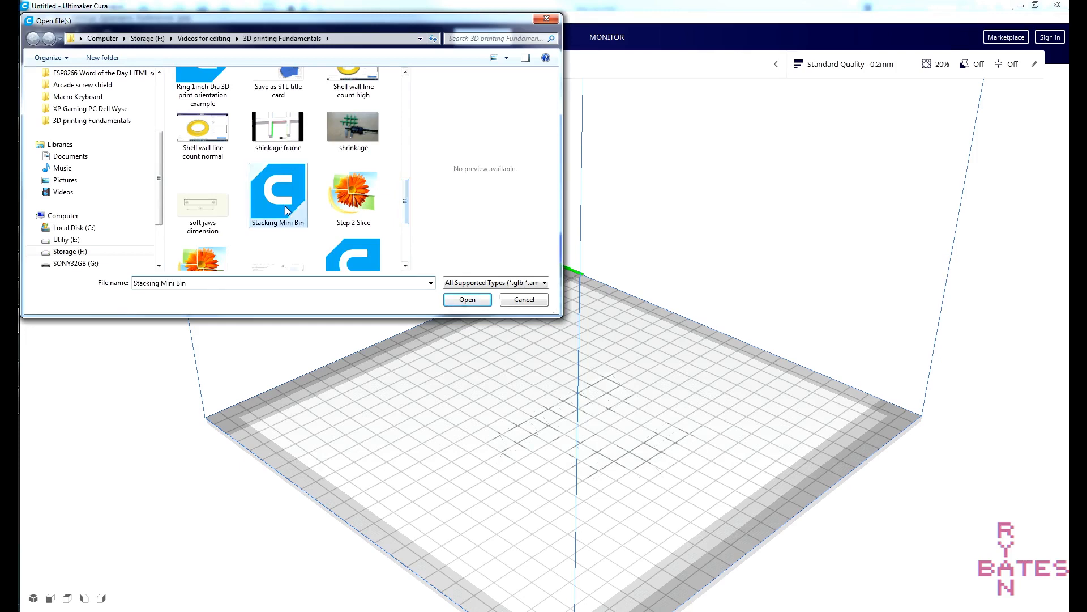
pyautogui.click(462, 300)
pyautogui.click(542, 339)
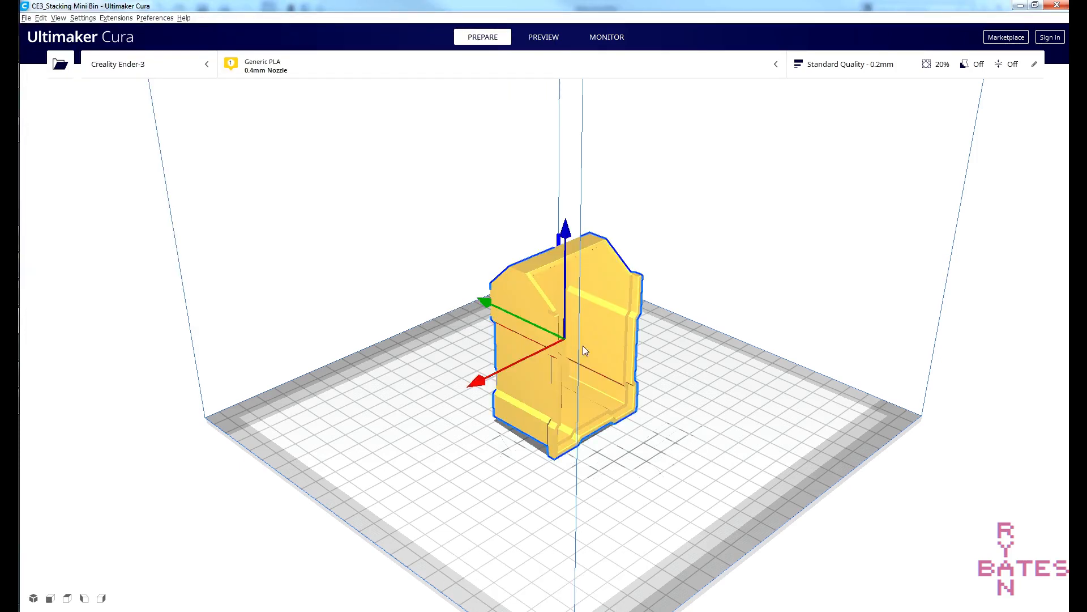
# - Rotate the bin from its upright position so its floor faces the build plate and its opening faces up
pyautogui.moveTo(661, 353); pyautogui.dragTo(847, 356, button='right')
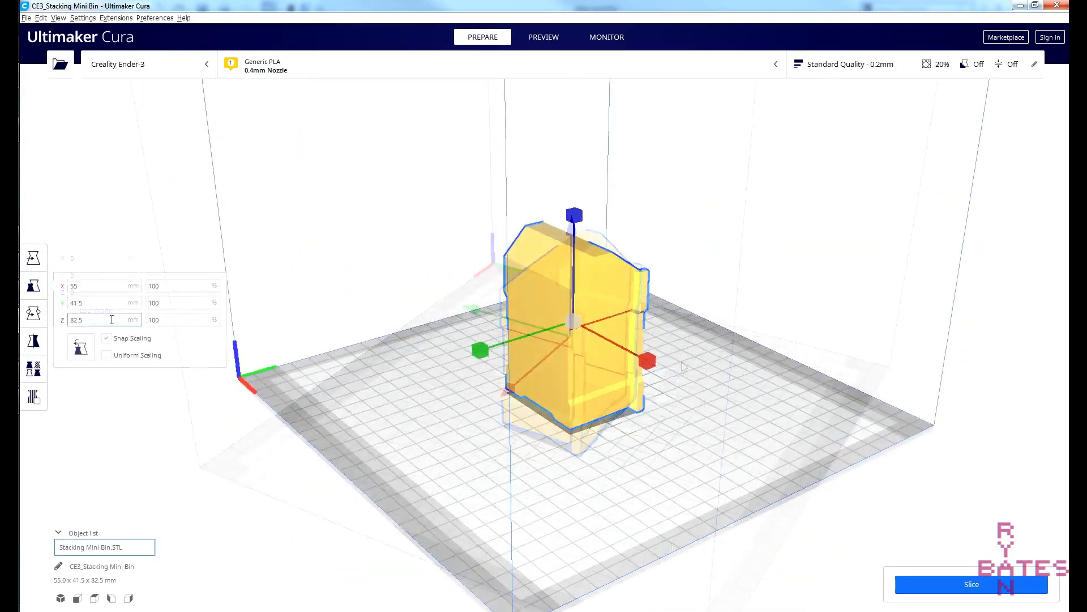
pyautogui.click(35, 313)
pyautogui.moveTo(629, 229); pyautogui.dragTo(408, 362)
pyautogui.click(628, 304)
# - Turn on uniform scaling and scale the bin to 200%
pyautogui.click(33, 286)
pyautogui.moveTo(416, 278); pyautogui.dragTo(623, 277, button='right')
pyautogui.click(172, 302)
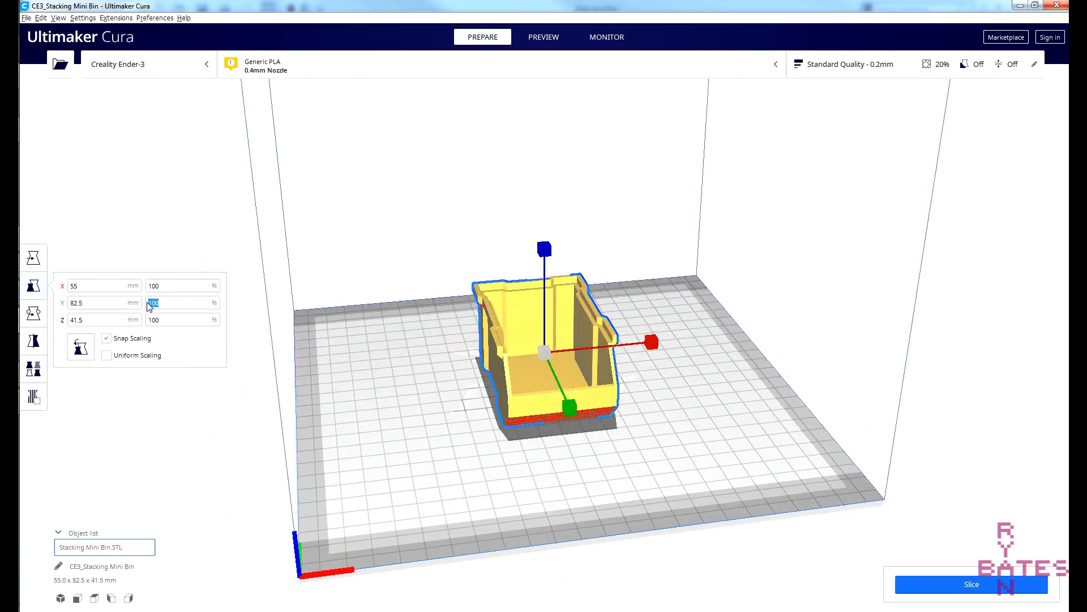
pyautogui.write('200')
pyautogui.press('Return')
# - Scale the bin uniformly to 50%
pyautogui.moveTo(430, 335); pyautogui.dragTo(499, 334, button='right')
pyautogui.click(181, 306)
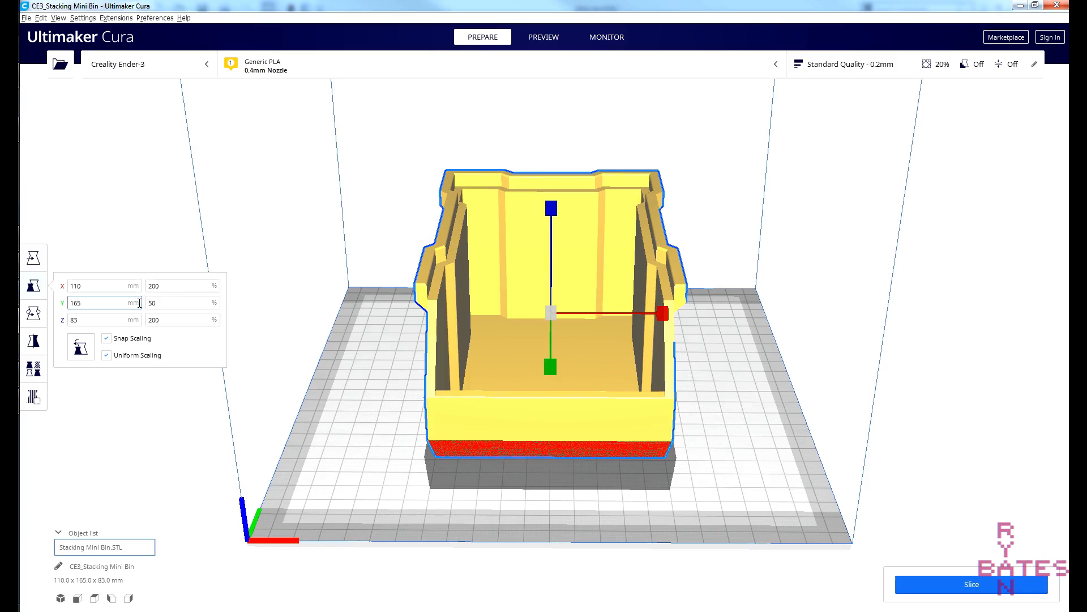
pyautogui.press('Return')
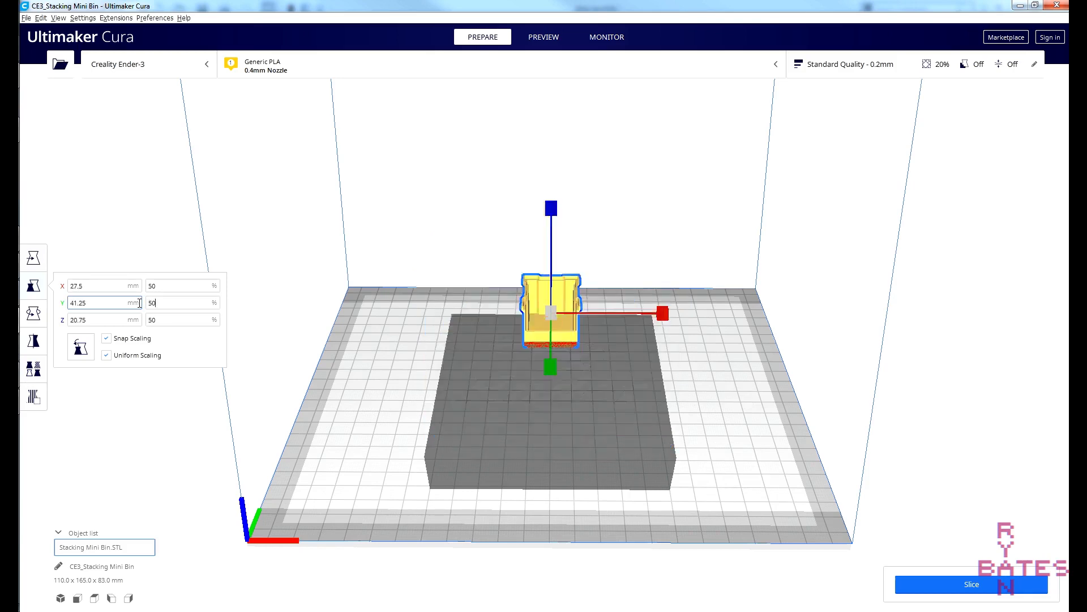
# - Restore the Stacking Mini Bin to full size by setting its uniform scale to 100%
pyautogui.click(399, 346)
pyautogui.moveTo(415, 351); pyautogui.dragTo(355, 348, button='right')
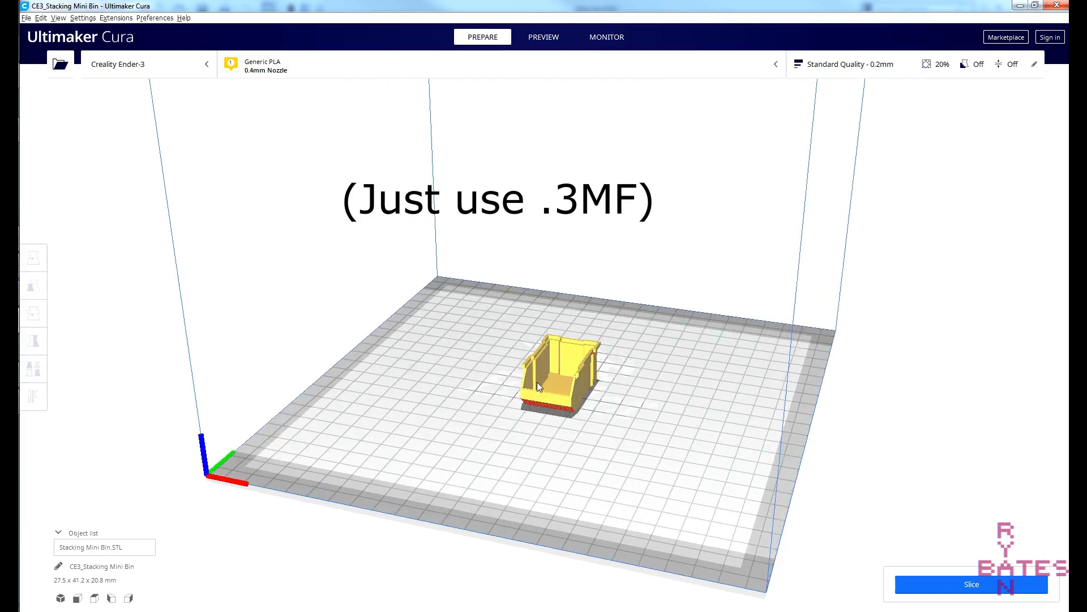
pyautogui.click(559, 373)
pyautogui.click(175, 304)
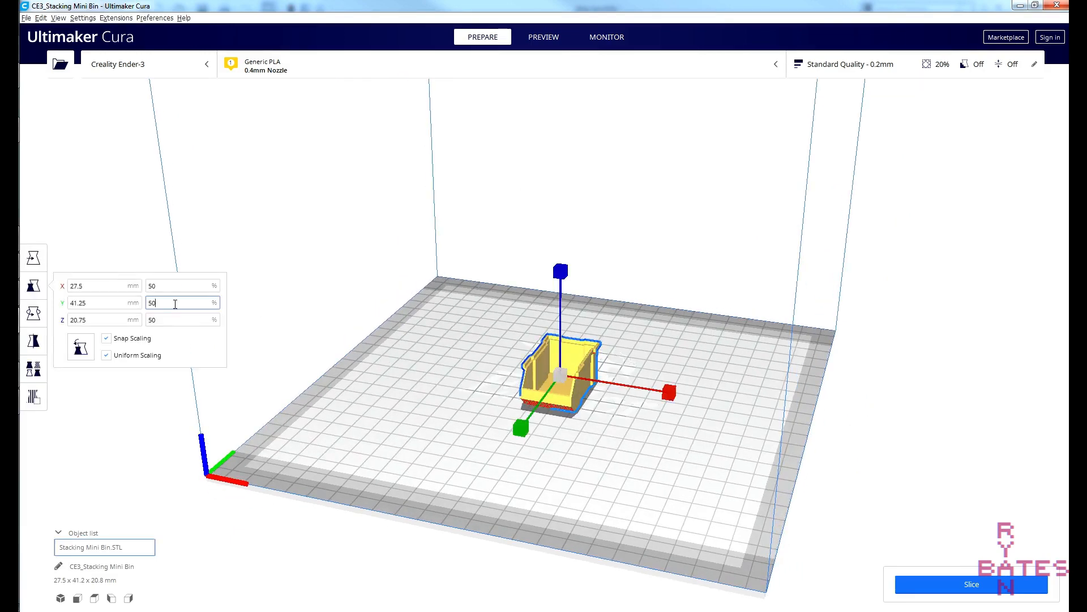
pyautogui.write('100')
pyautogui.press('Return')
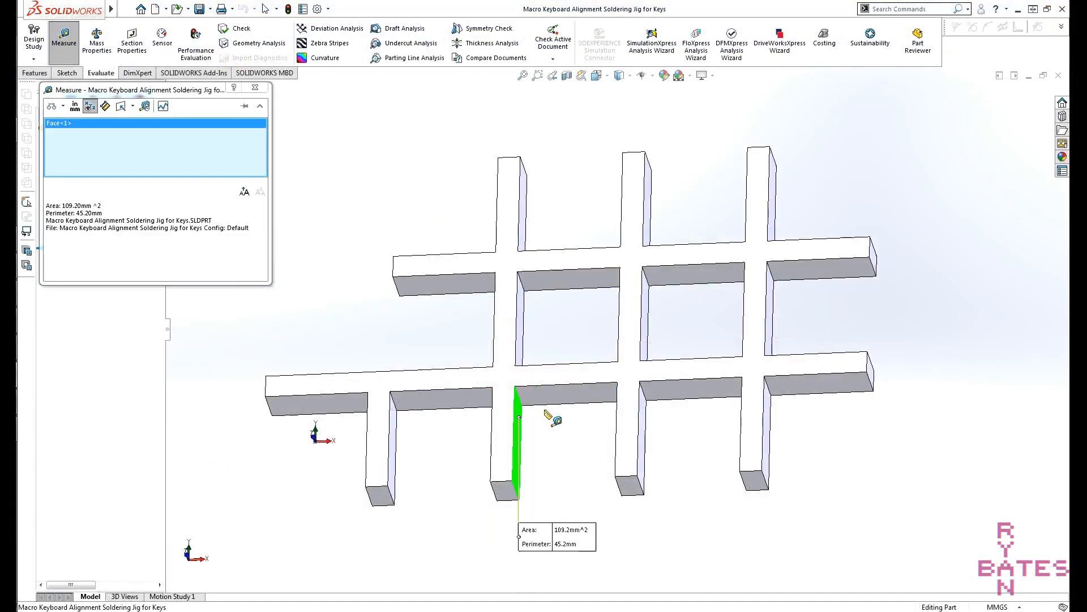
# - Switch to SOLIDWORKS and measure between two facing walls of a lower key opening in the keyboard soldering jig
pyautogui.moveTo(557, 420)
pyautogui.mouseDown(button='middle')
pyautogui.moveTo(599, 417)
pyautogui.moveTo(614, 396)
pyautogui.moveTo(557, 400)
pyautogui.mouseUp(button='middle')
pyautogui.click(630, 418)
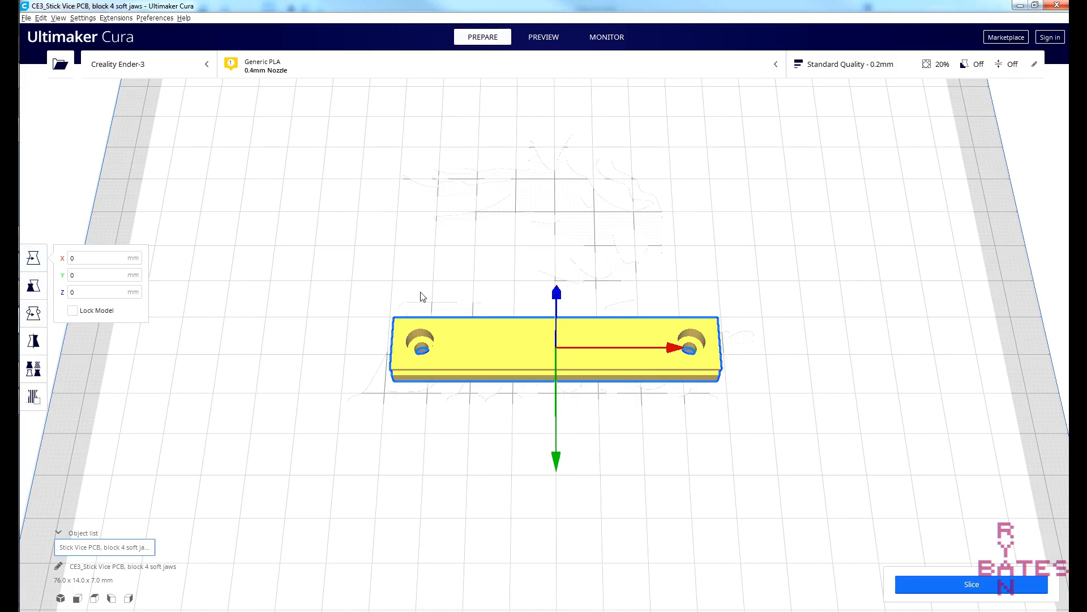
# - In Cura, scale the soft jaw model to 101% along X only, with uniform scaling turned off
pyautogui.click(468, 316)
pyautogui.click(493, 355)
pyautogui.moveTo(627, 453)
pyautogui.mouseDown(button='right')
pyautogui.moveTo(554, 444)
pyautogui.moveTo(621, 452)
pyautogui.mouseUp(button='right')
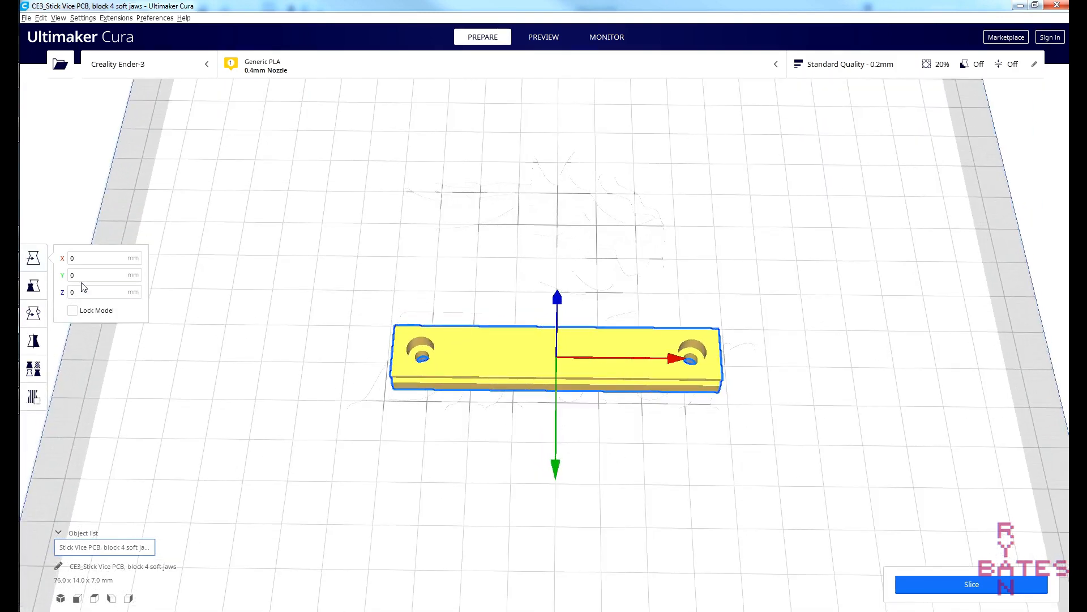
pyautogui.click(33, 285)
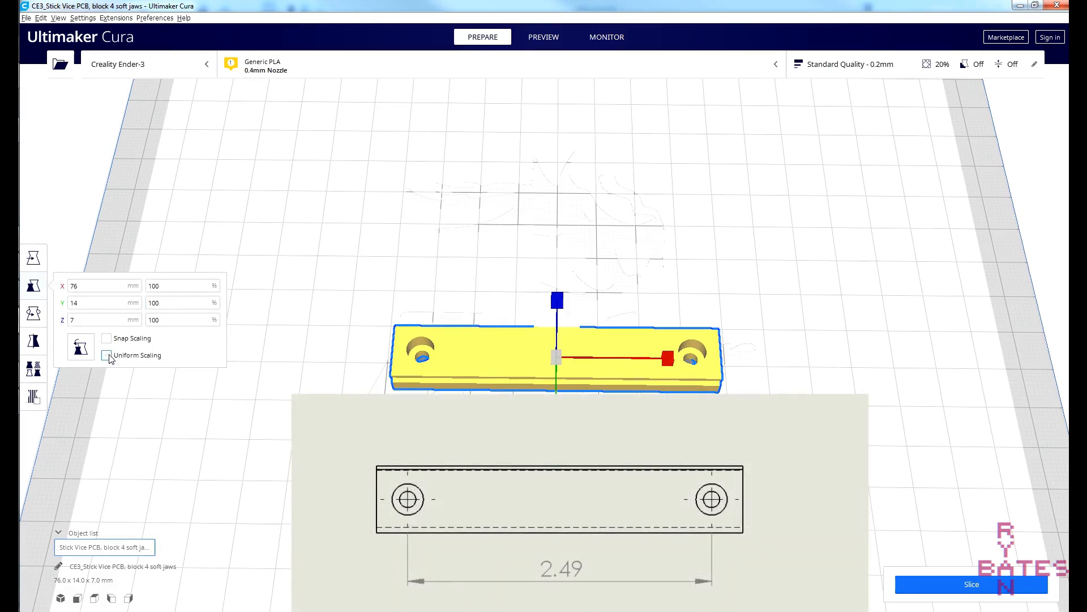
pyautogui.moveTo(168, 288); pyautogui.dragTo(145, 293)
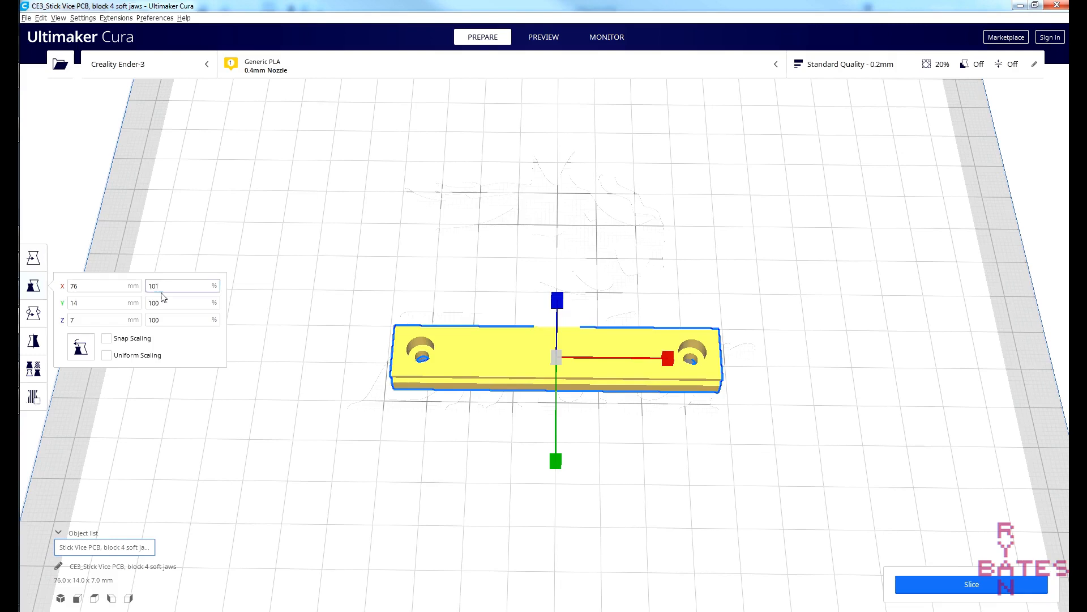
pyautogui.press('Tab')
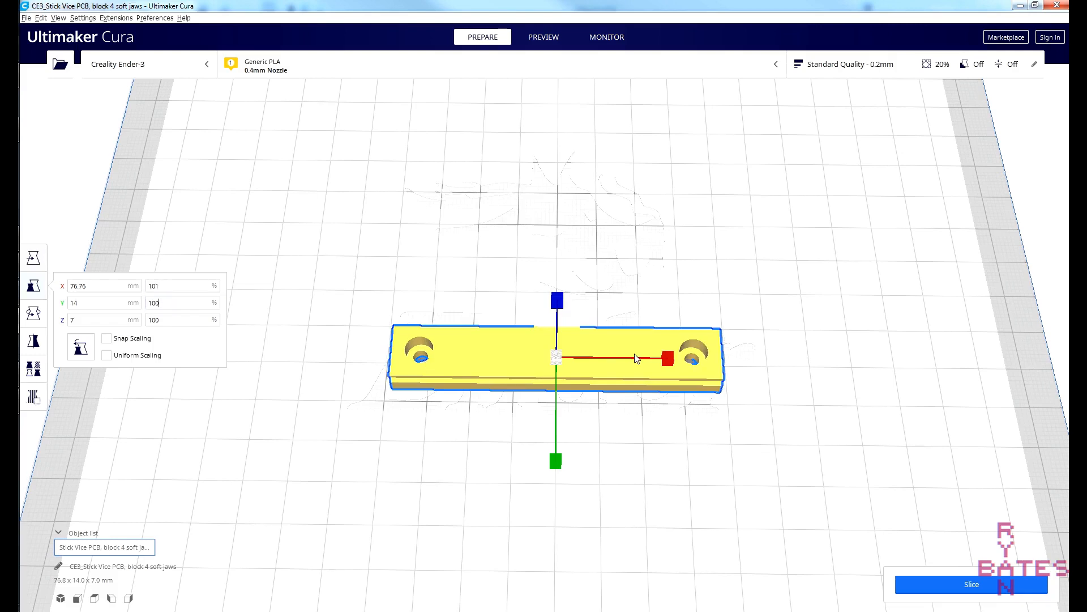
pyautogui.moveTo(343, 362)
pyautogui.mouseDown(button='right')
pyautogui.moveTo(355, 359)
pyautogui.moveTo(337, 342)
pyautogui.mouseUp(button='right')
pyautogui.click(172, 288)
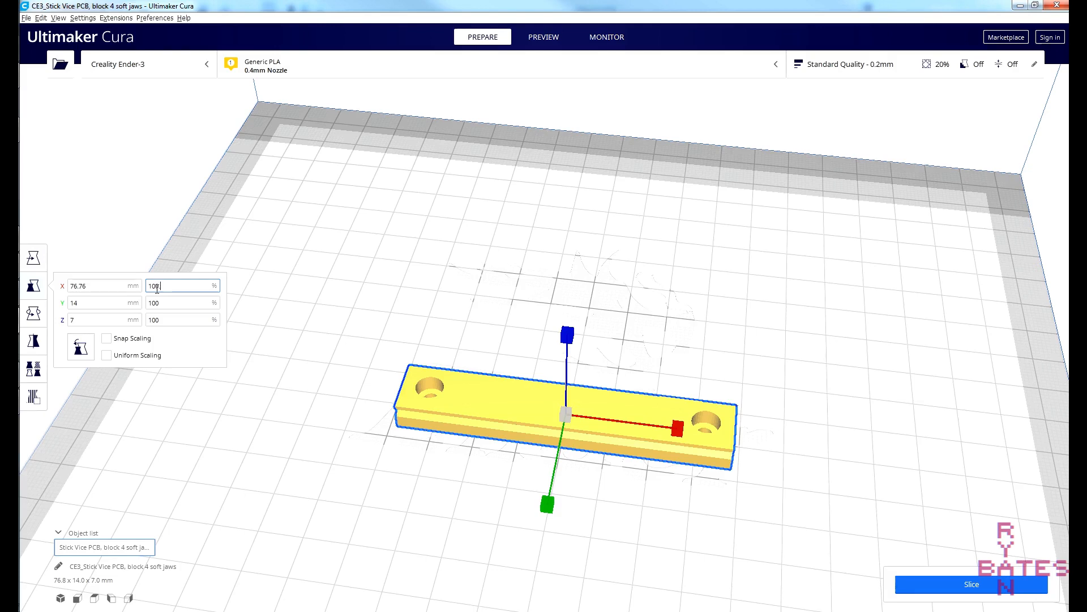
# - Switch to the Stick Vice PCB assembly in SOLIDWORKS and open the middle blue soft jaw as its own part
pyautogui.moveTo(553, 347); pyautogui.dragTo(493, 362, button='middle')
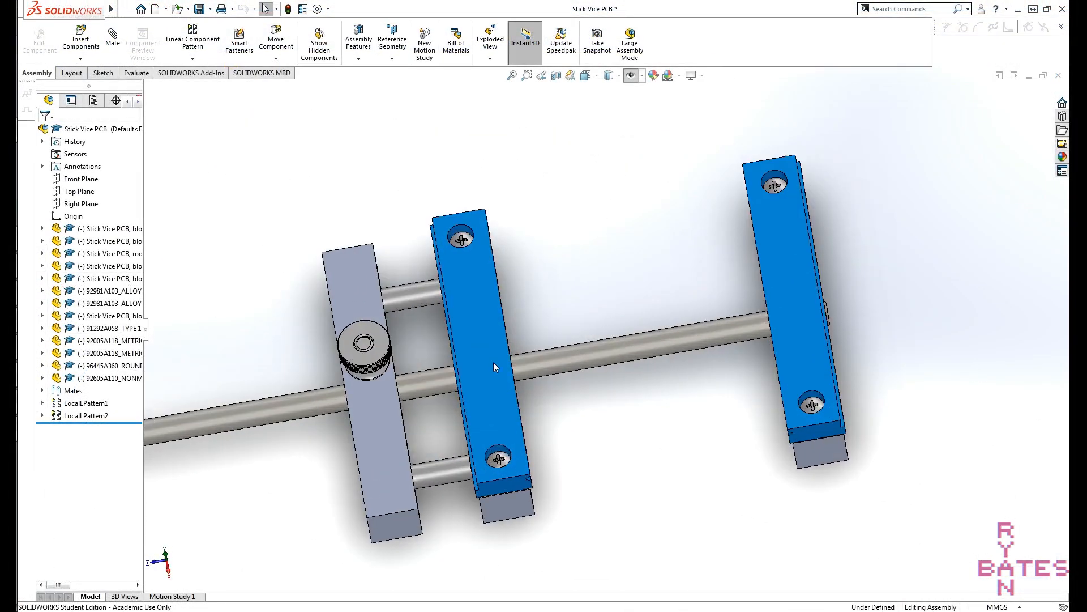
pyautogui.rightClick(494, 362)
pyautogui.click(520, 171)
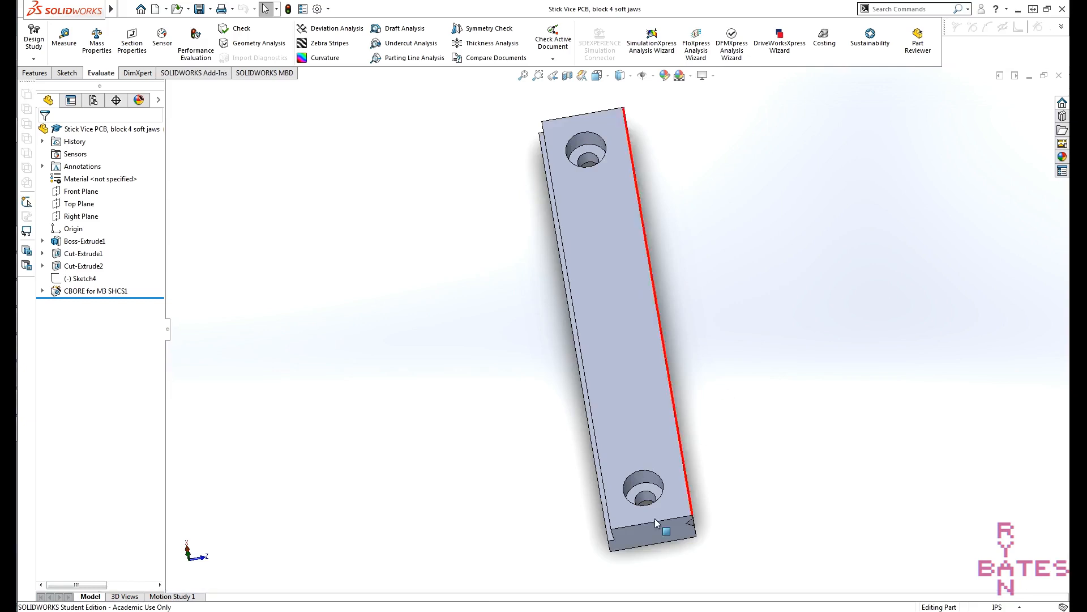
# - Edit the soft jaw's M3 counterbore hole feature, setting its fit to Loose and its hole type to counterbore slot
pyautogui.scroll(-8, 655, 522)
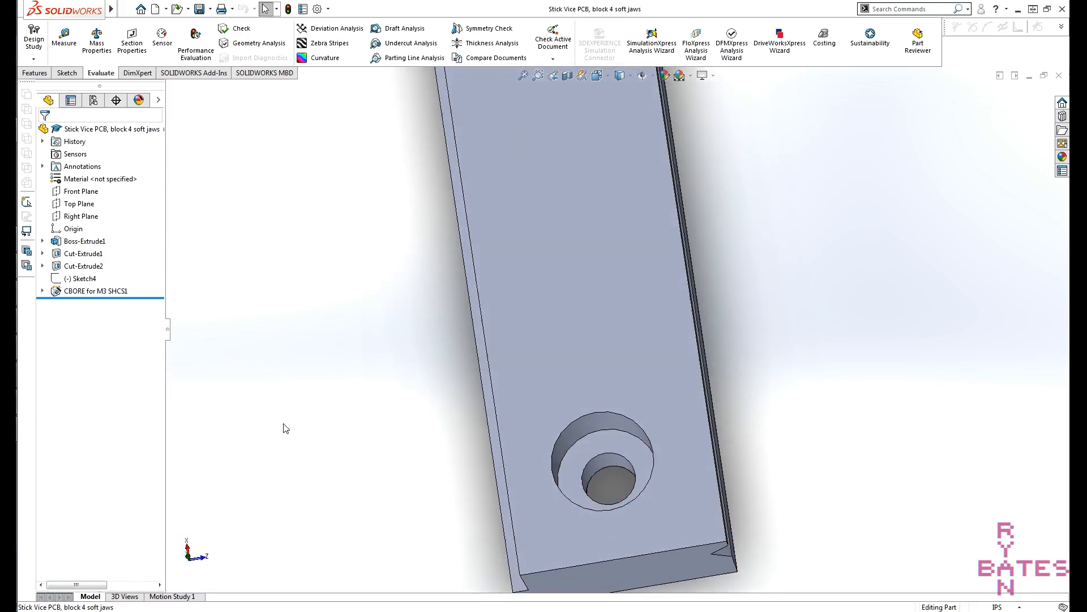
pyautogui.rightClick(96, 291)
pyautogui.click(107, 255)
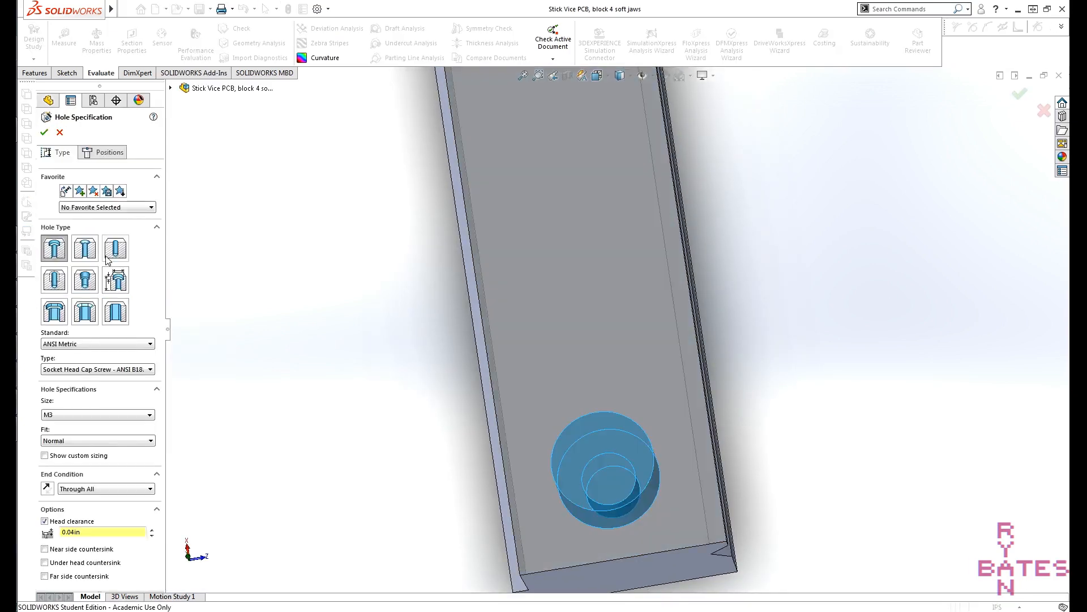
pyautogui.click(129, 443)
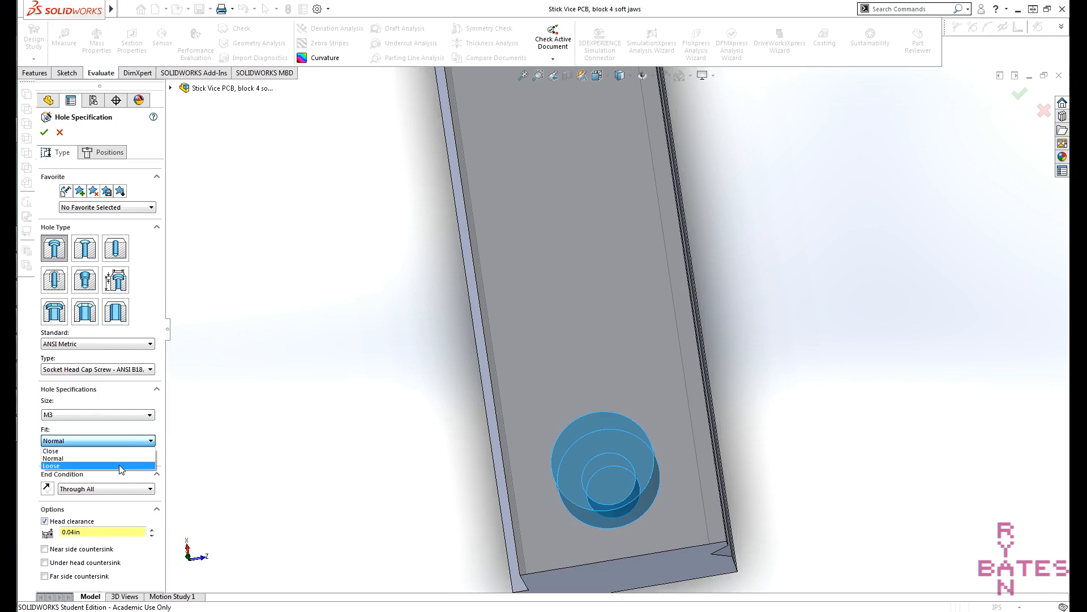
pyautogui.click(120, 465)
pyautogui.click(116, 443)
pyautogui.click(102, 457)
pyautogui.click(103, 441)
pyautogui.click(94, 465)
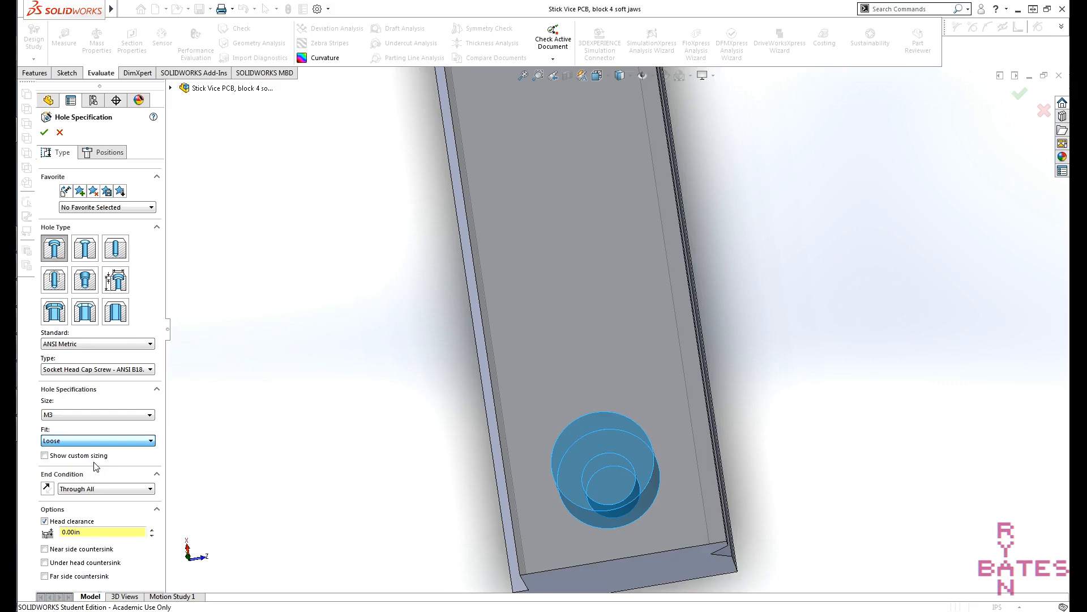
pyautogui.click(55, 313)
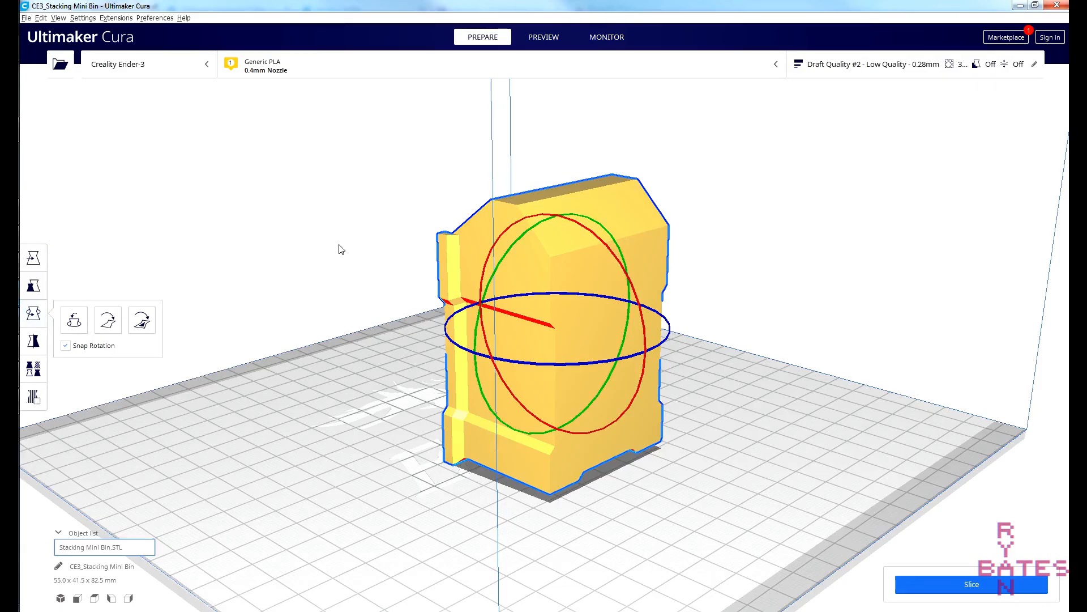
# - In Cura, rotate the upright bin onto its floor and tilt it about several axes with snap rotation on
pyautogui.moveTo(515, 221); pyautogui.dragTo(681, 348)
pyautogui.moveTo(681, 349); pyautogui.dragTo(515, 355, button='right')
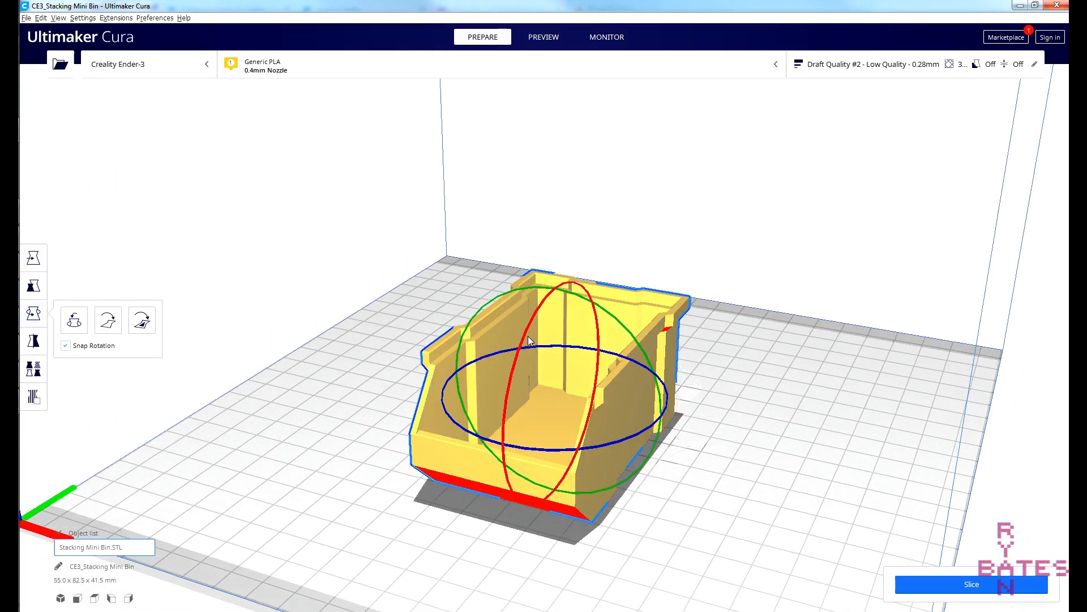
pyautogui.moveTo(453, 426); pyautogui.dragTo(536, 426)
pyautogui.moveTo(459, 377); pyautogui.dragTo(478, 361)
pyautogui.moveTo(480, 387); pyautogui.dragTo(498, 378, button='right')
pyautogui.moveTo(497, 377); pyautogui.dragTo(575, 380)
pyautogui.moveTo(574, 377); pyautogui.dragTo(701, 380, button='right')
pyautogui.moveTo(590, 368); pyautogui.dragTo(567, 247)
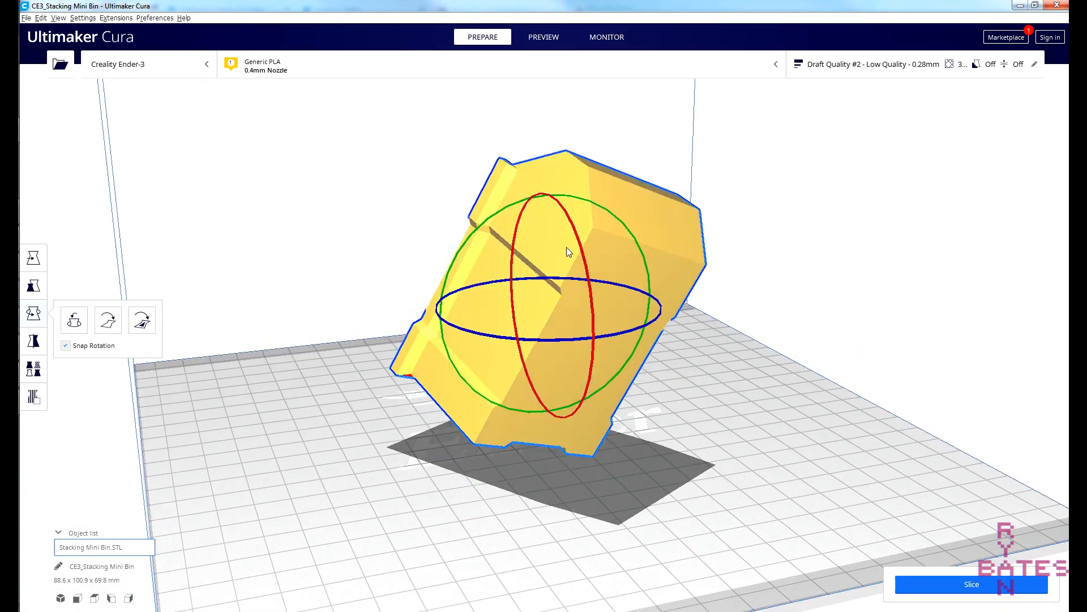
pyautogui.moveTo(691, 356); pyautogui.dragTo(315, 356, button='right')
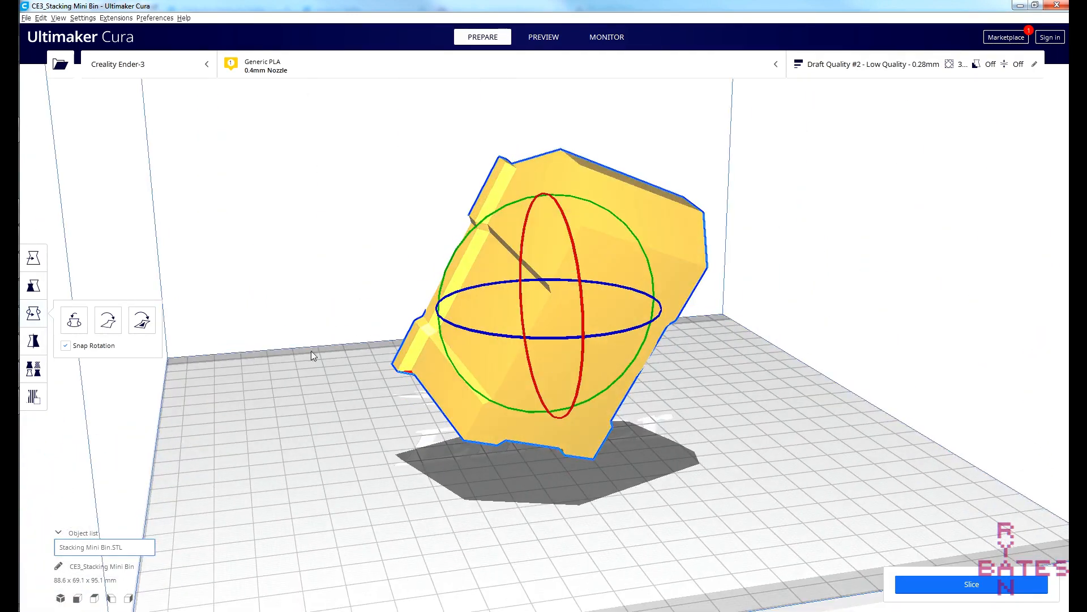
# - Reset the bin's rotation and turn it back onto its floor with the opening facing up
pyautogui.click(77, 329)
pyautogui.moveTo(464, 294); pyautogui.dragTo(507, 240, button='right')
pyautogui.moveTo(501, 234); pyautogui.dragTo(636, 323)
pyautogui.moveTo(636, 322); pyautogui.dragTo(428, 330, button='right')
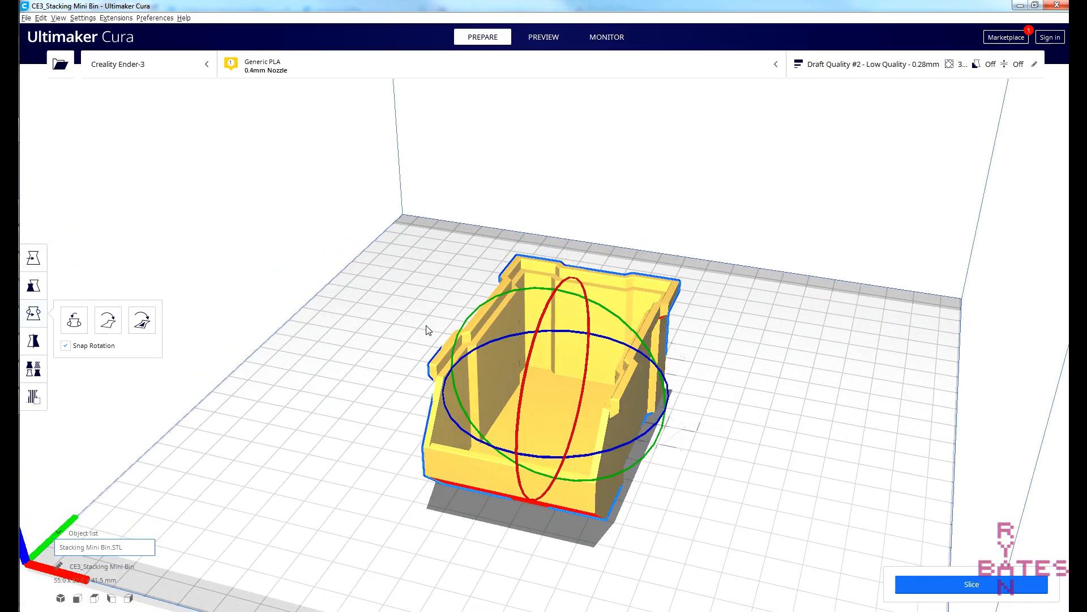
# - Tilt the bin sideways about the Y axis and reset its rotation to the original upright orientation
pyautogui.moveTo(468, 390); pyautogui.dragTo(512, 368)
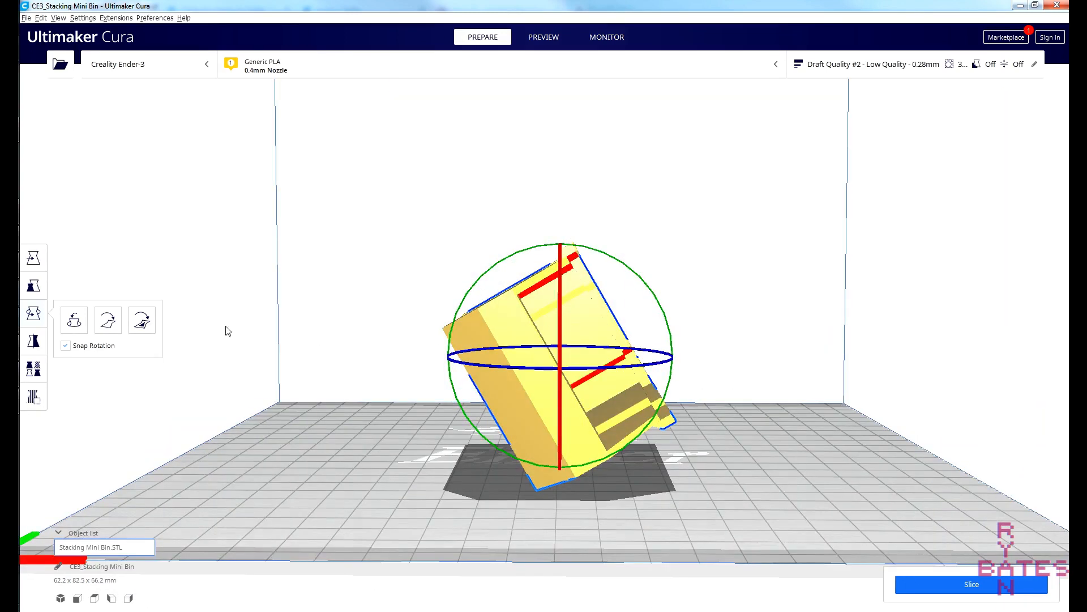
pyautogui.click(77, 323)
pyautogui.moveTo(299, 335); pyautogui.dragTo(434, 352, button='right')
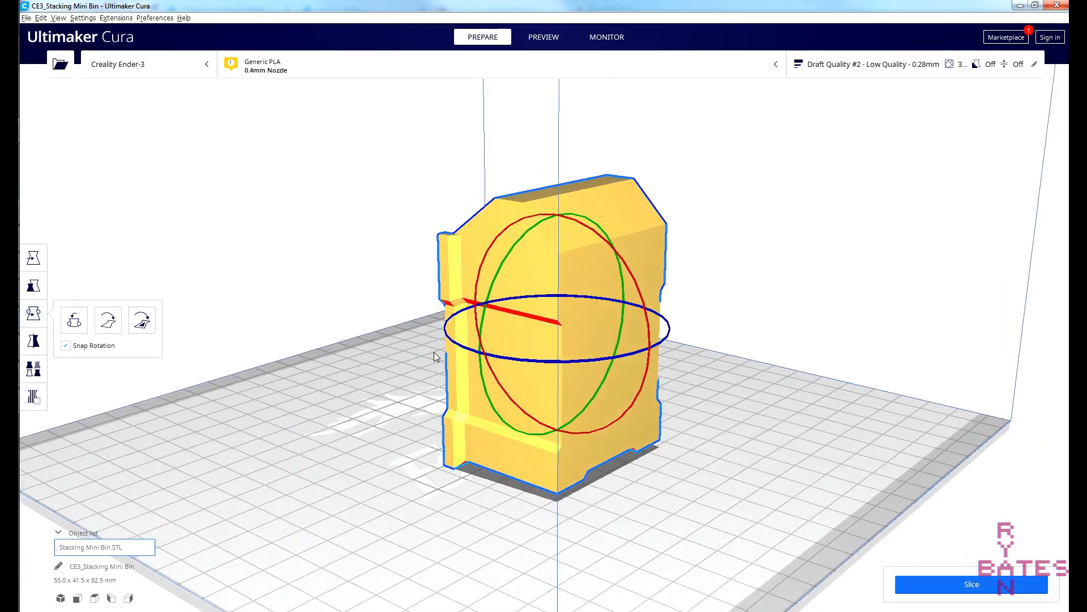
# - Lay the upright bin on its floor by aligning its outer bottom face with the build plate
pyautogui.click(150, 321)
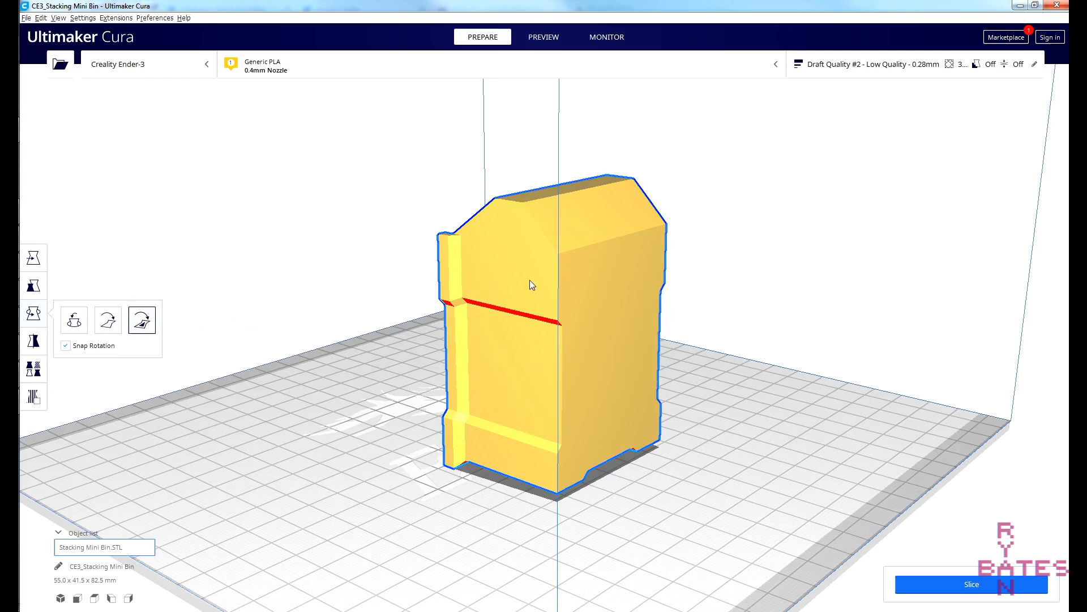
pyautogui.click(601, 288)
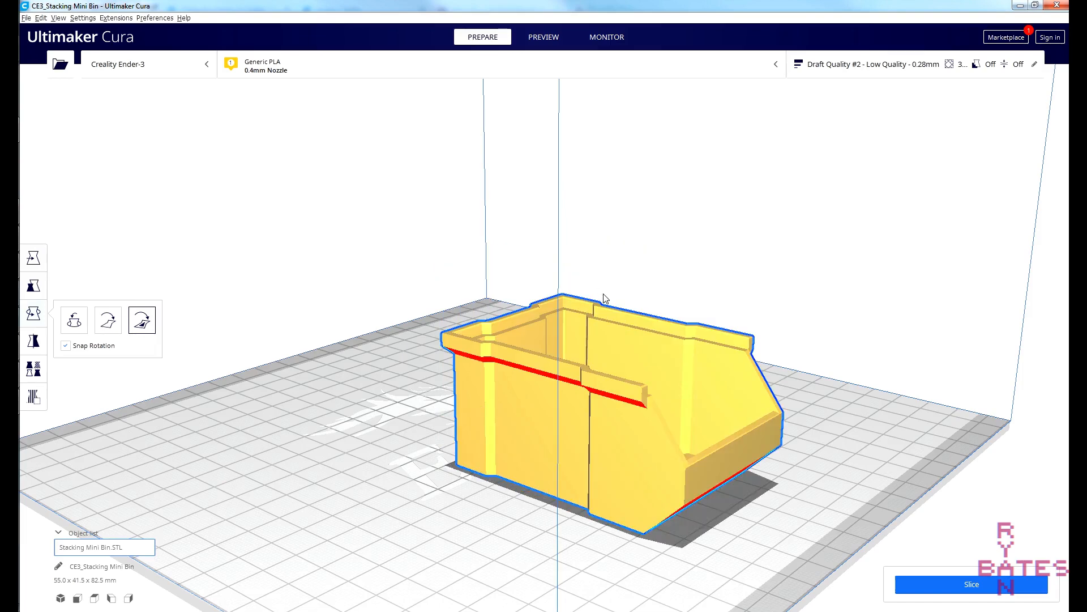
pyautogui.moveTo(666, 406); pyautogui.dragTo(441, 376, button='right')
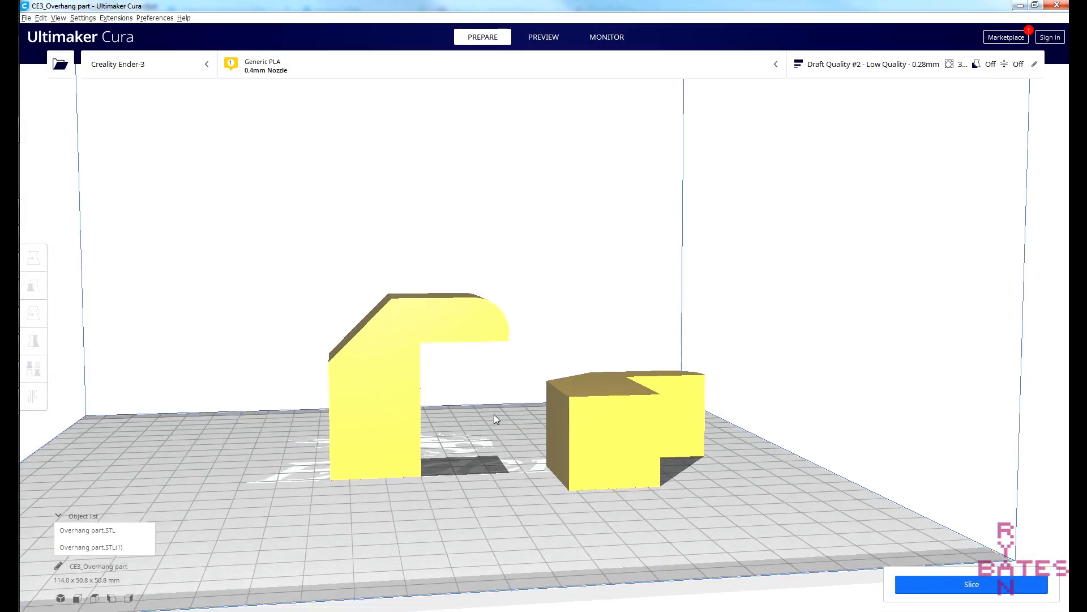
# - Rotate the upright overhang part about the X axis to change its print orientation
pyautogui.moveTo(494, 414); pyautogui.dragTo(394, 455, button='right')
pyautogui.moveTo(417, 459); pyautogui.dragTo(444, 383, button='right')
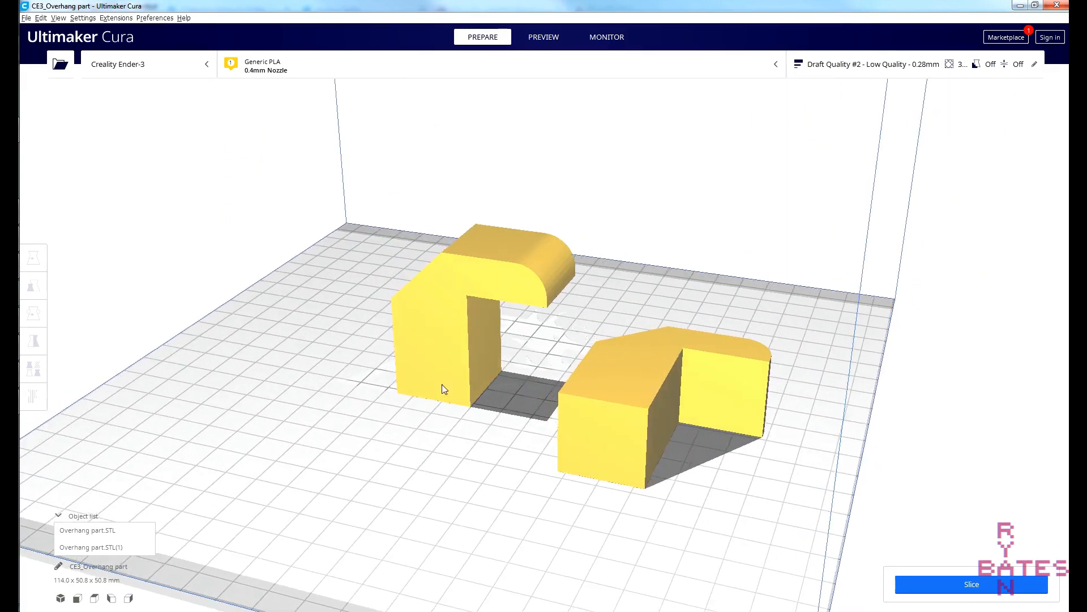
pyautogui.click(437, 365)
pyautogui.press('r')
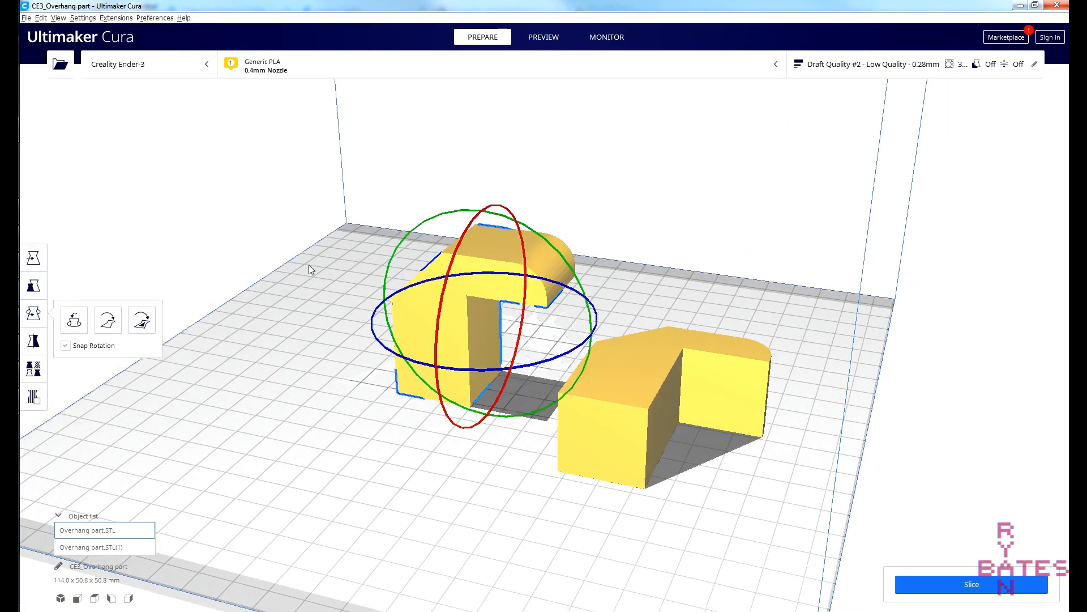
pyautogui.moveTo(457, 239); pyautogui.dragTo(621, 159)
pyautogui.moveTo(553, 252); pyautogui.dragTo(651, 299, button='right')
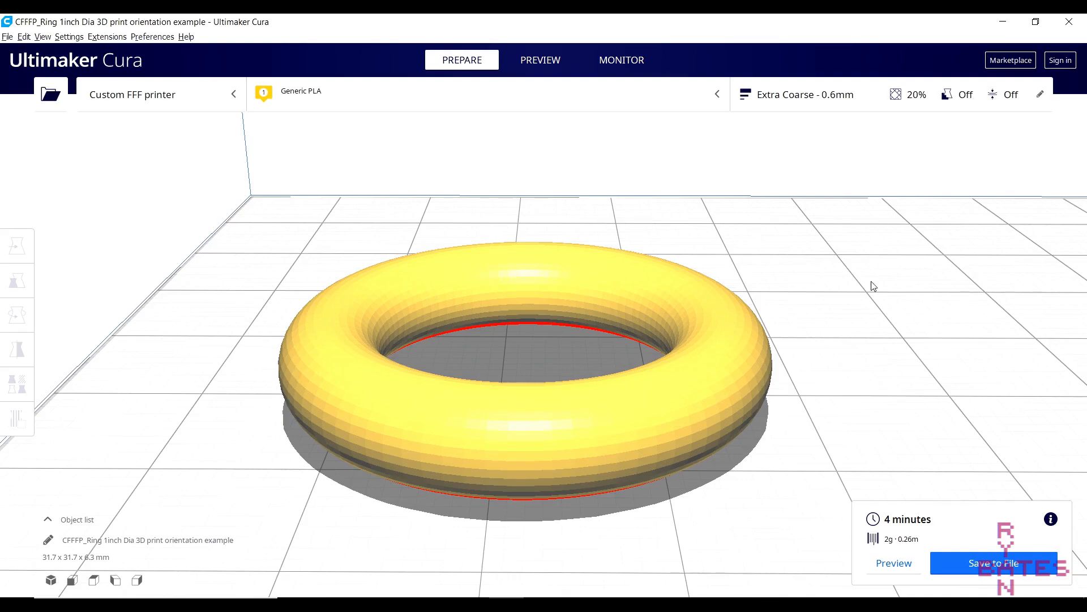
# - Preview the flat ring's sliced layers and play the toolpath simulation from the start of its top layer
pyautogui.click(549, 63)
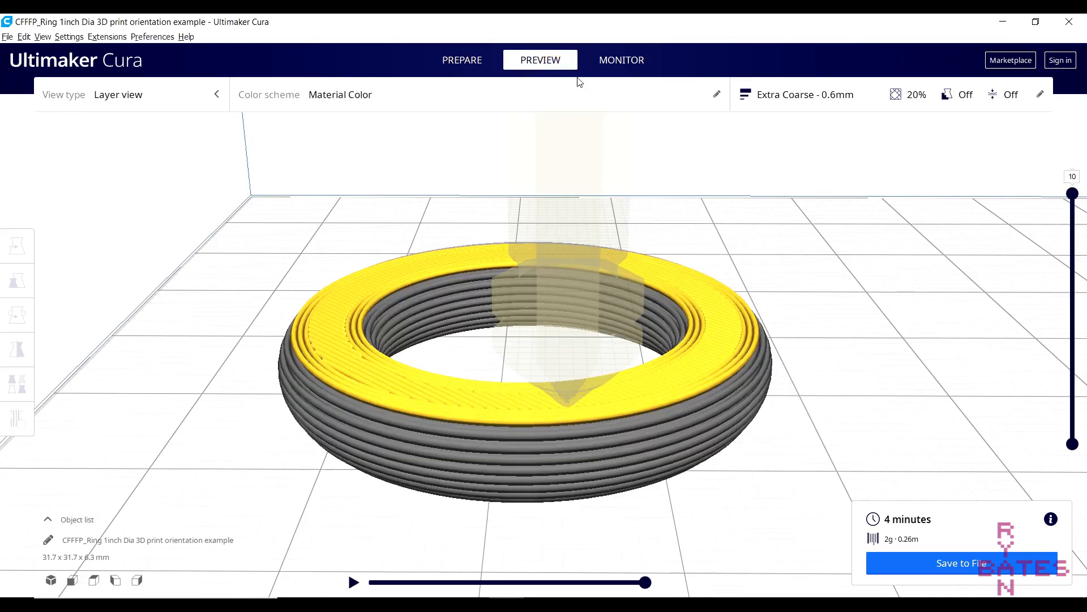
pyautogui.moveTo(374, 583)
pyautogui.mouseDown()
pyautogui.moveTo(602, 583)
pyautogui.moveTo(355, 584)
pyautogui.mouseUp()
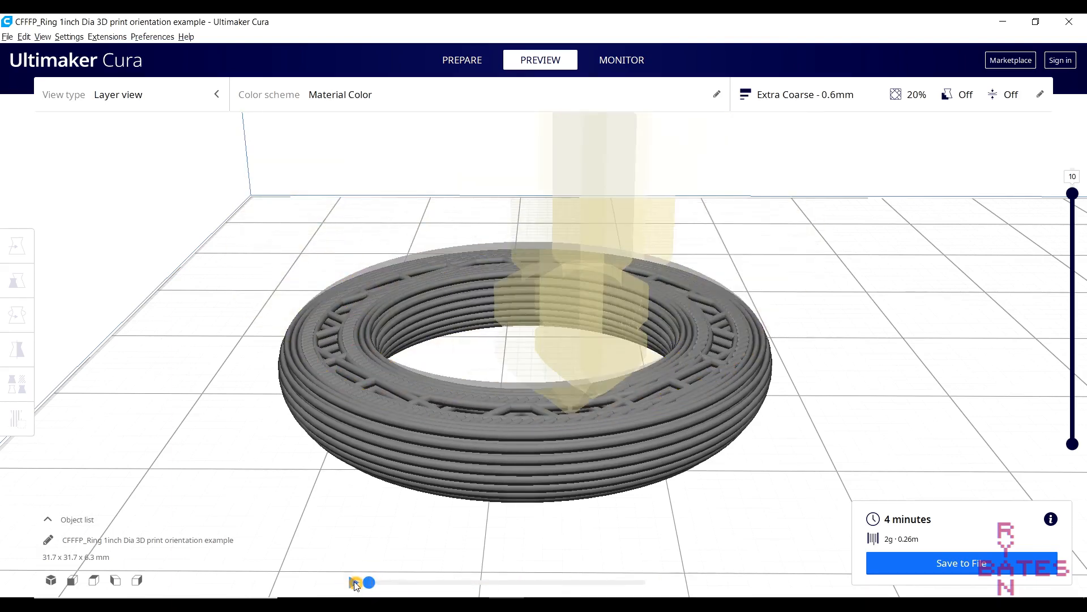
pyautogui.click(355, 583)
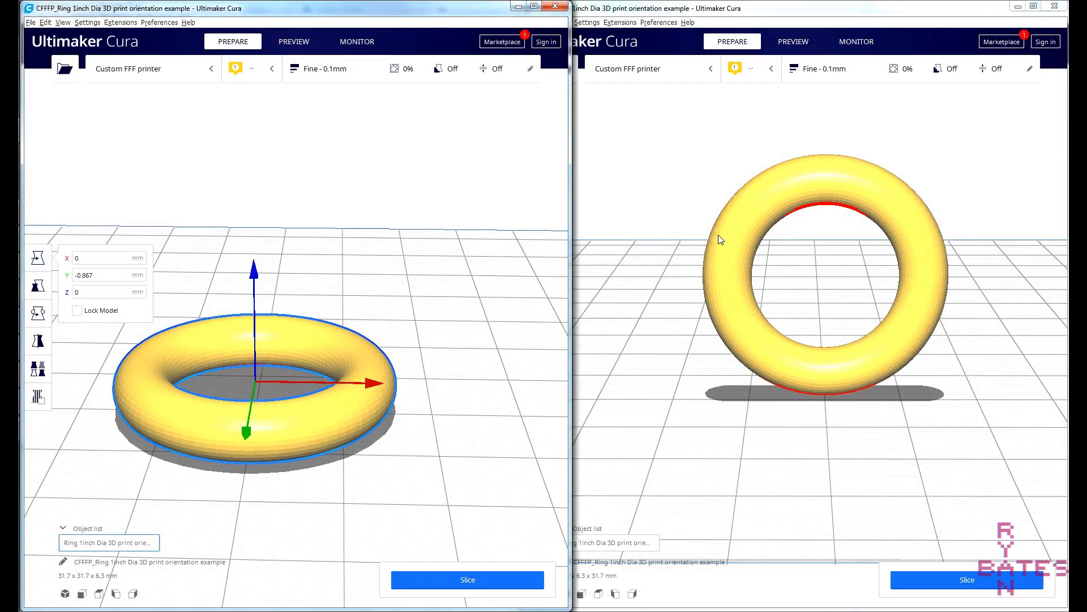
# - Slice the flat ring and the upright ring in their separate windows and show the layer preview for each
pyautogui.click(719, 235)
pyautogui.click(451, 581)
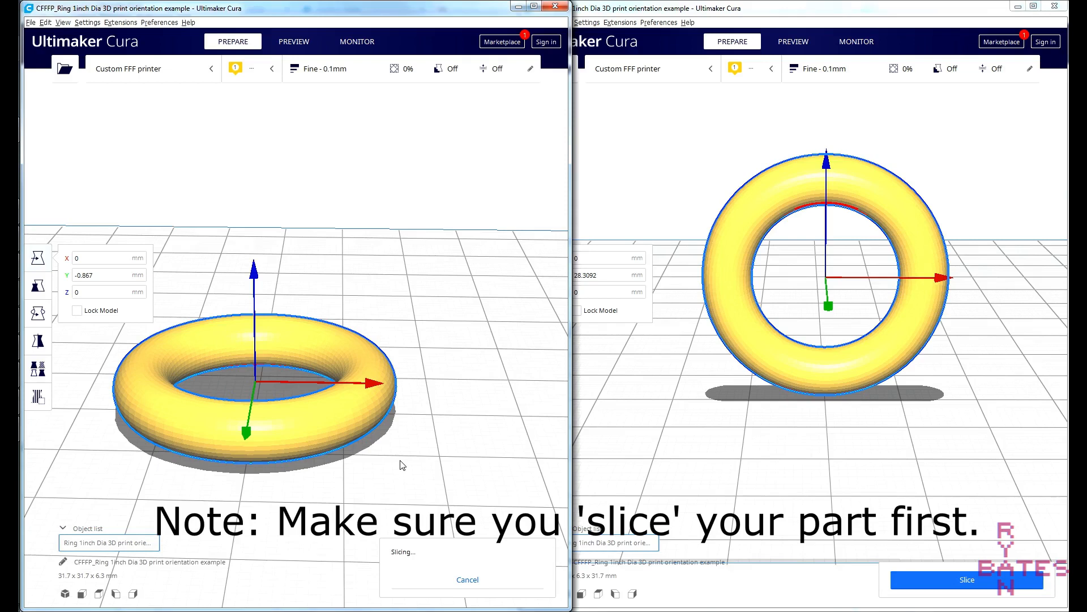
pyautogui.click(300, 46)
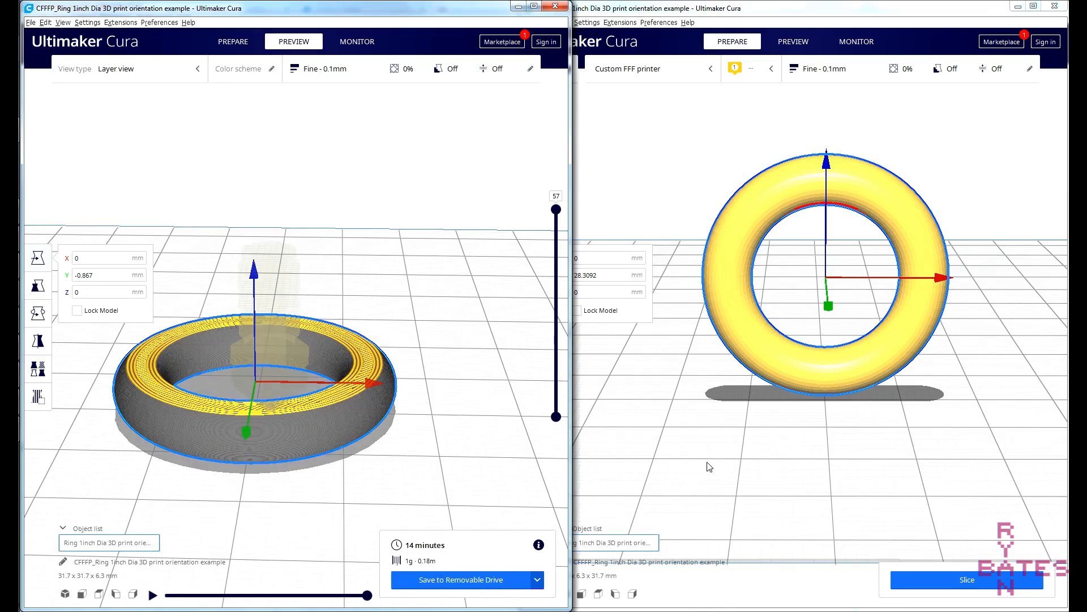
pyautogui.click(915, 587)
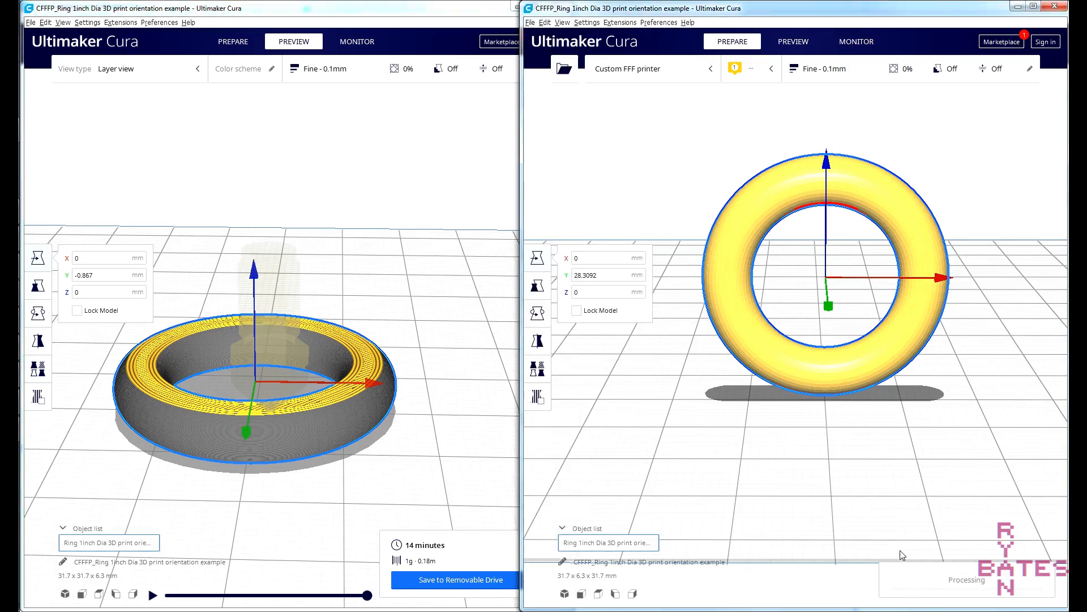
pyautogui.click(799, 45)
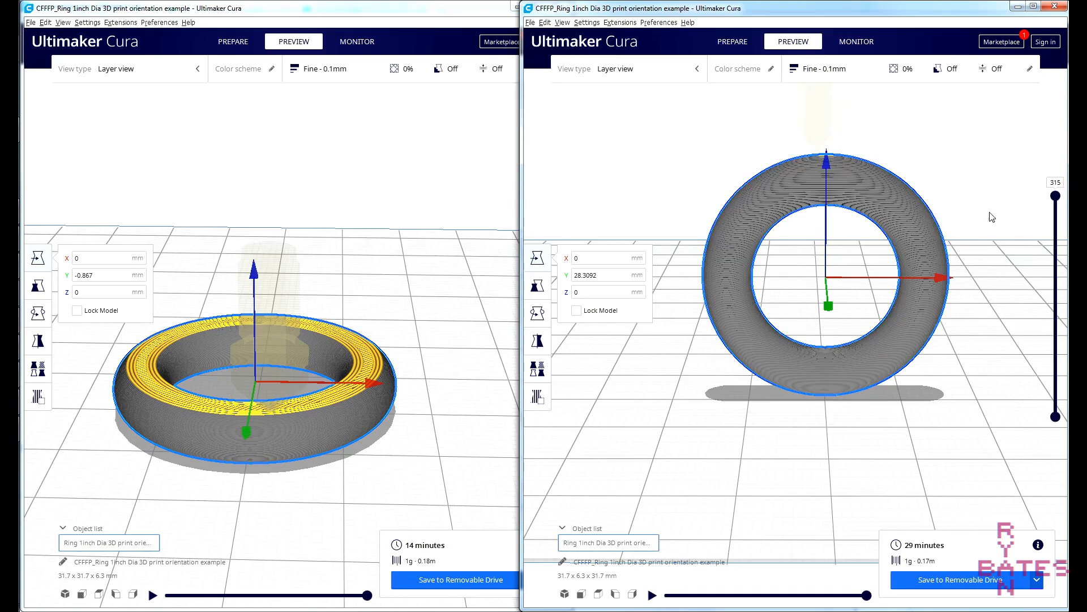
# - Limit the upright ring's layer preview to layer 195 and examine its hollow cross-sections
pyautogui.moveTo(1011, 238); pyautogui.dragTo(1053, 229, button='right')
pyautogui.moveTo(1057, 200); pyautogui.dragTo(1056, 274)
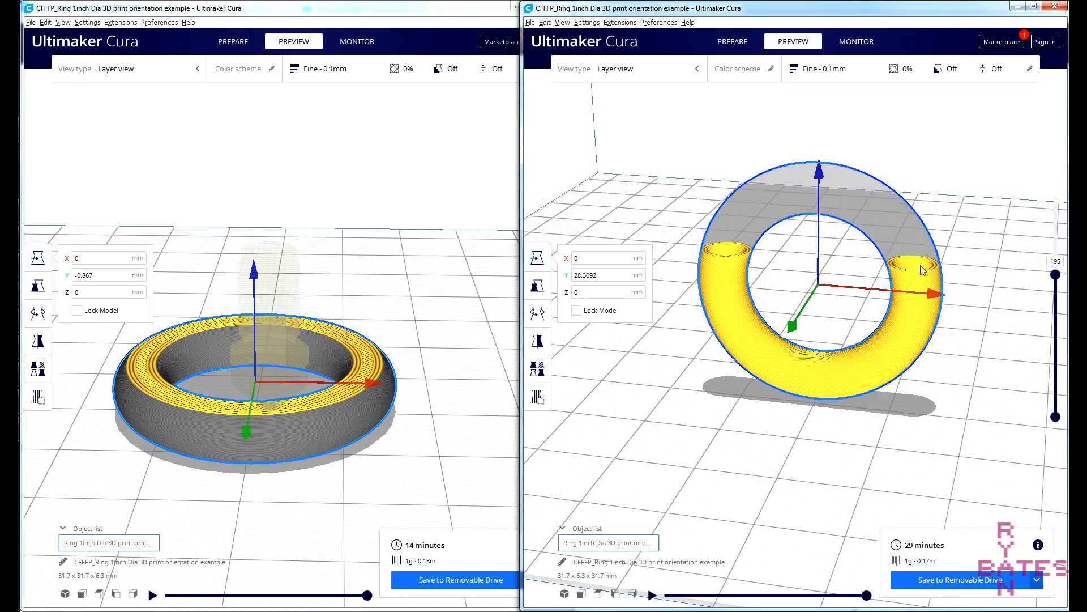
pyautogui.moveTo(924, 270); pyautogui.dragTo(890, 340, button='right')
pyautogui.scroll(7, 886, 344)
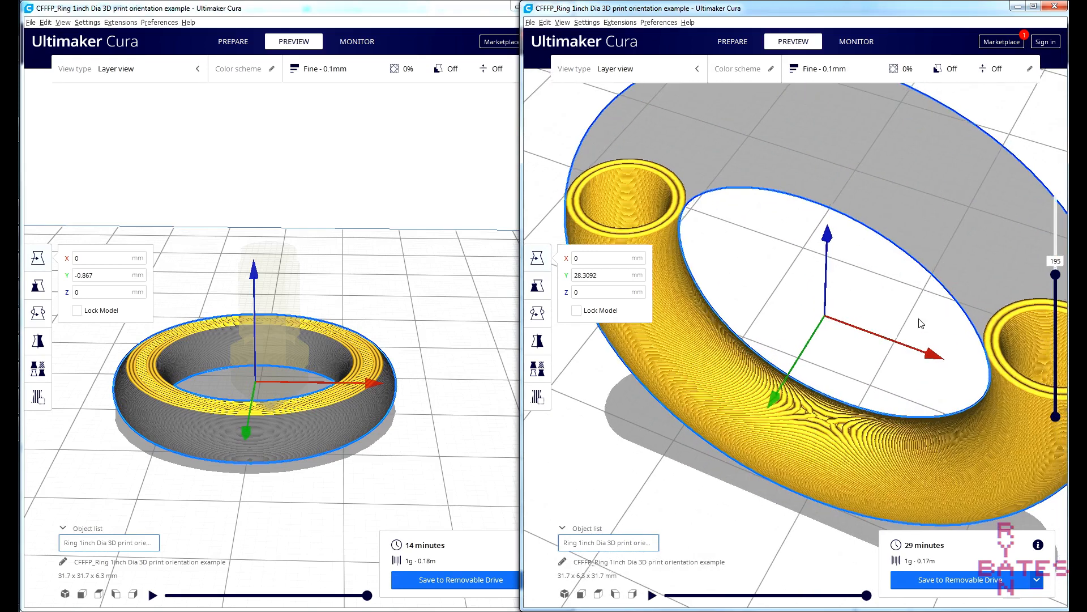
pyautogui.moveTo(922, 324); pyautogui.dragTo(908, 316, button='middle')
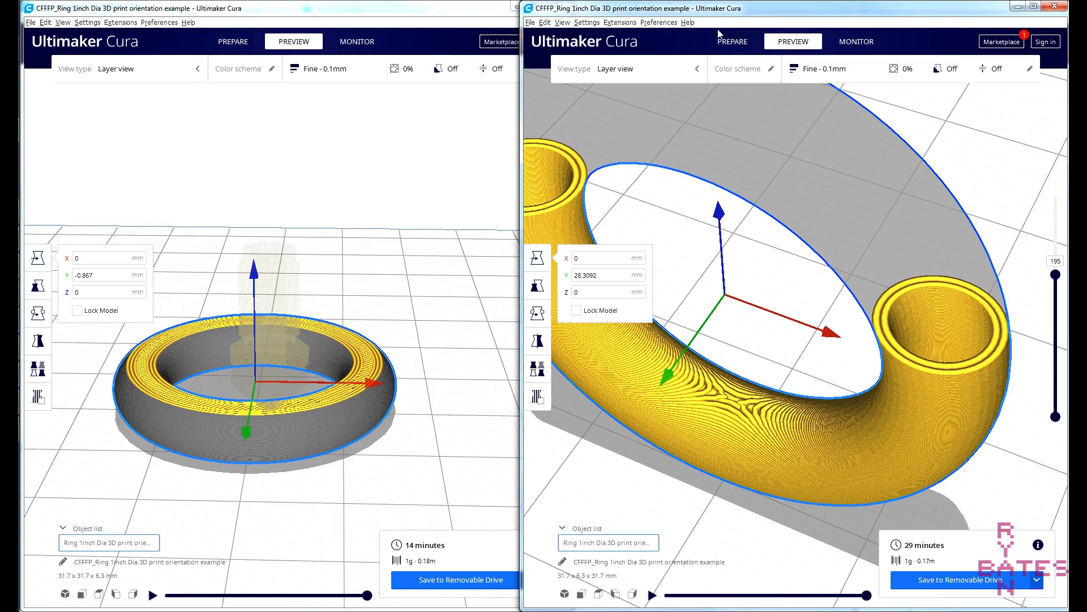
pyautogui.click(733, 42)
pyautogui.click(791, 44)
# - Limit the flat ring's layer preview to layer 39 in its own window and examine the inner walls and skin lines
pyautogui.click(379, 327)
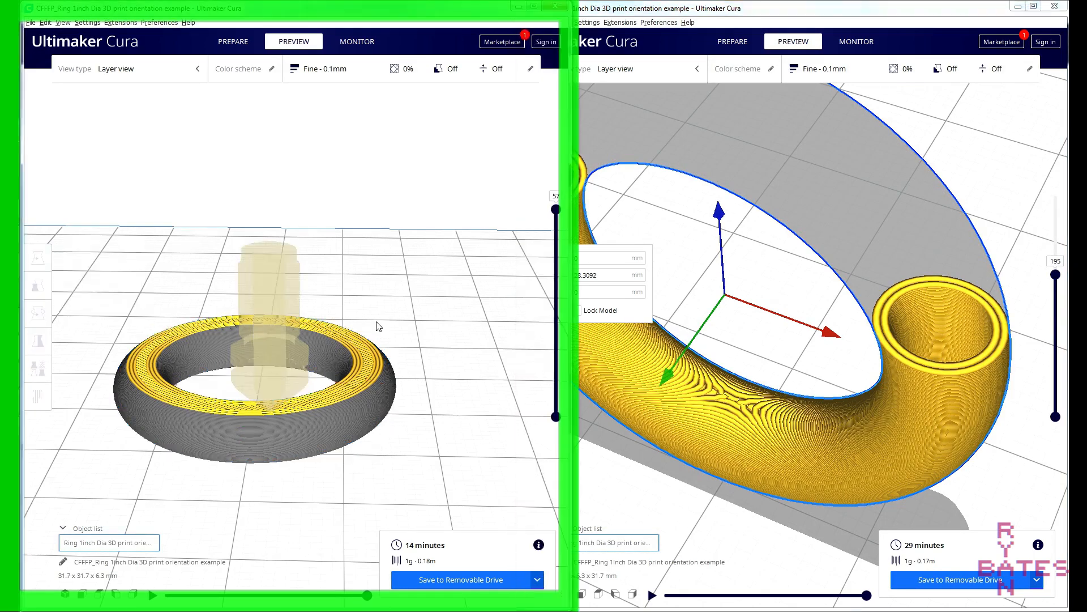
pyautogui.moveTo(556, 213); pyautogui.dragTo(556, 274)
pyautogui.moveTo(443, 283); pyautogui.dragTo(408, 313, button='right')
pyautogui.scroll(5, 383, 245)
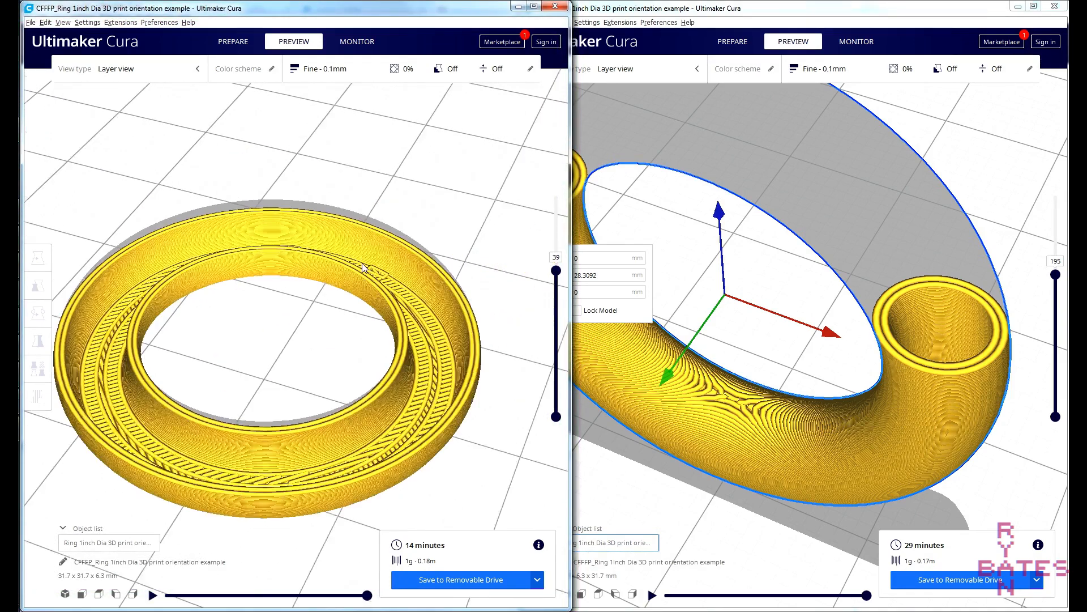
pyautogui.scroll(1, 299, 308)
pyautogui.moveTo(299, 308); pyautogui.dragTo(339, 343, button='right')
pyautogui.moveTo(244, 192); pyautogui.dragTo(293, 271, button='middle')
pyautogui.scroll(1, 777, 312)
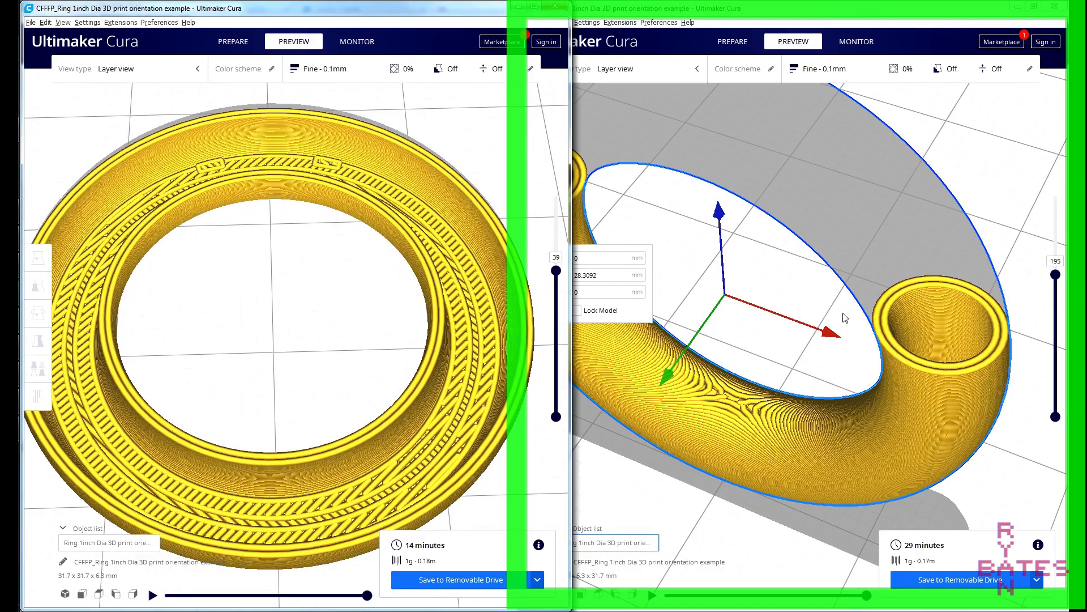
# - Play the toolpath simulation of the shown layer for the upright ring and the flat ring at the same time
pyautogui.click(844, 317)
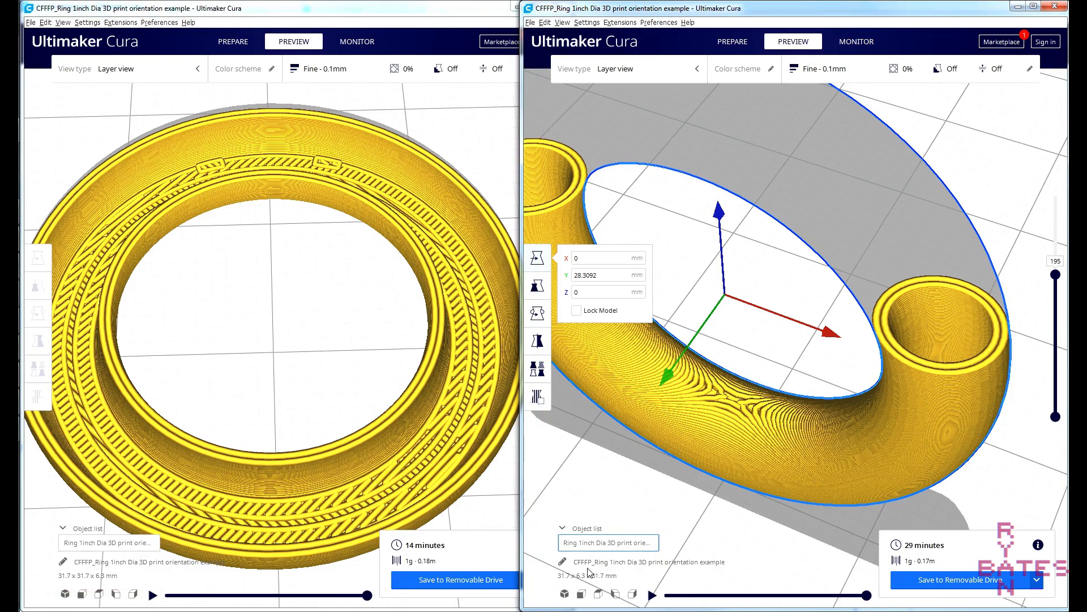
pyautogui.click(653, 595)
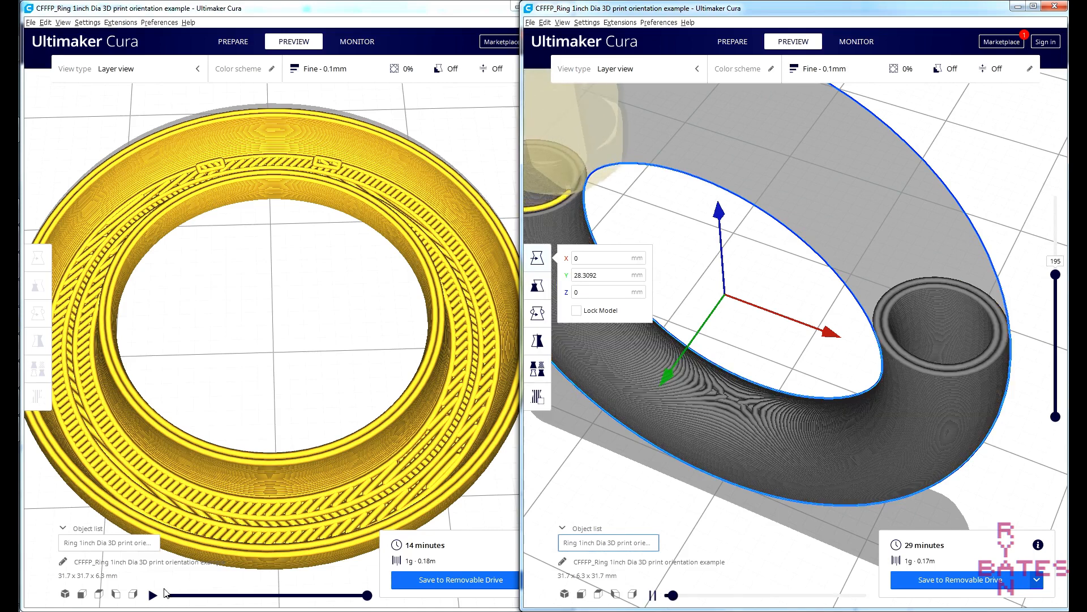
pyautogui.click(153, 595)
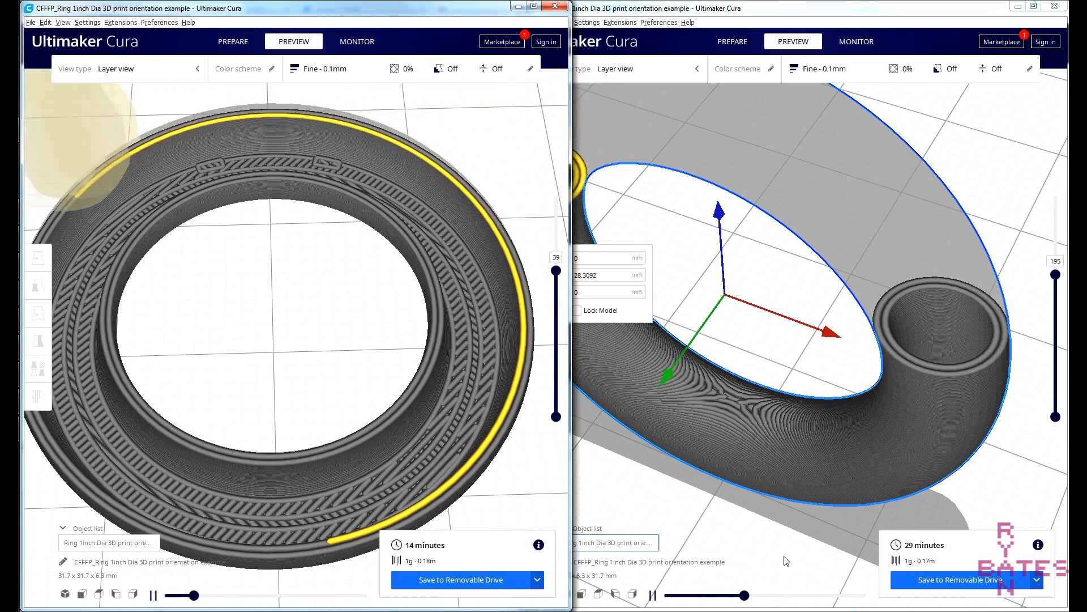
pyautogui.click(787, 561)
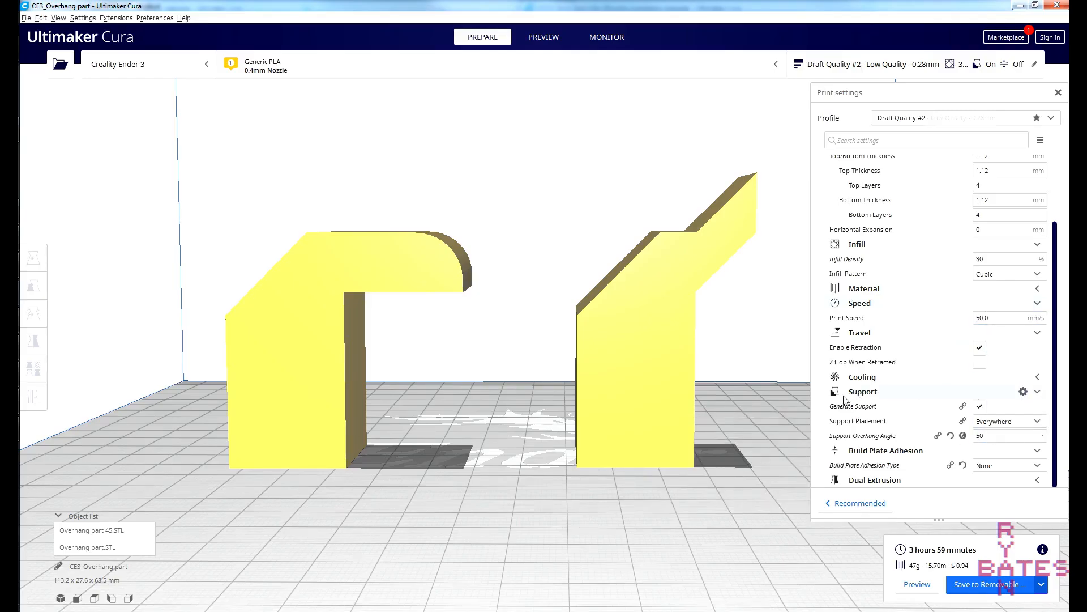
# - Preview the sliced layers of the two overhang parts to compare their supports, and close the print settings
pyautogui.moveTo(705, 464)
pyautogui.mouseDown(button='right')
pyautogui.moveTo(779, 464)
pyautogui.moveTo(715, 467)
pyautogui.mouseUp(button='right')
pyautogui.moveTo(620, 194); pyautogui.dragTo(569, 219, button='right')
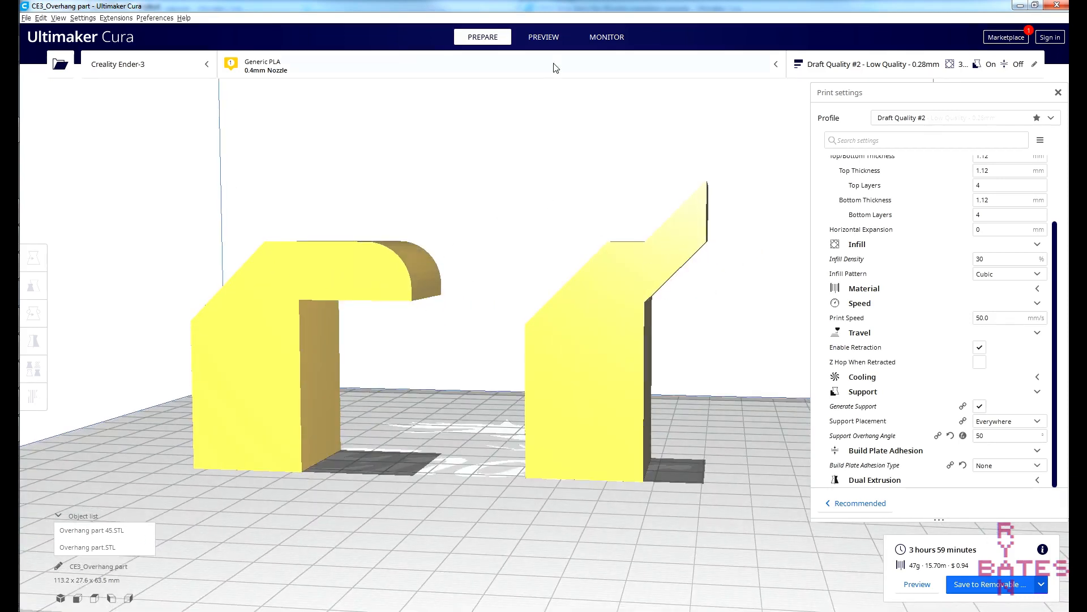
pyautogui.click(544, 37)
pyautogui.moveTo(559, 242); pyautogui.dragTo(539, 221, button='right')
pyautogui.moveTo(965, 437)
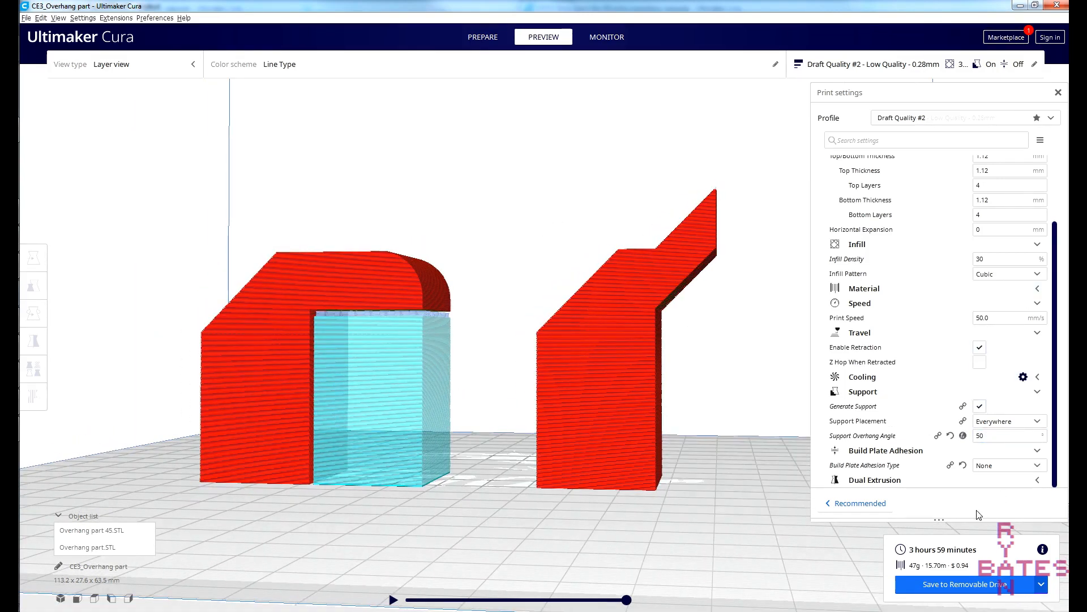
pyautogui.click(1058, 93)
pyautogui.moveTo(954, 254); pyautogui.dragTo(893, 299, button='right')
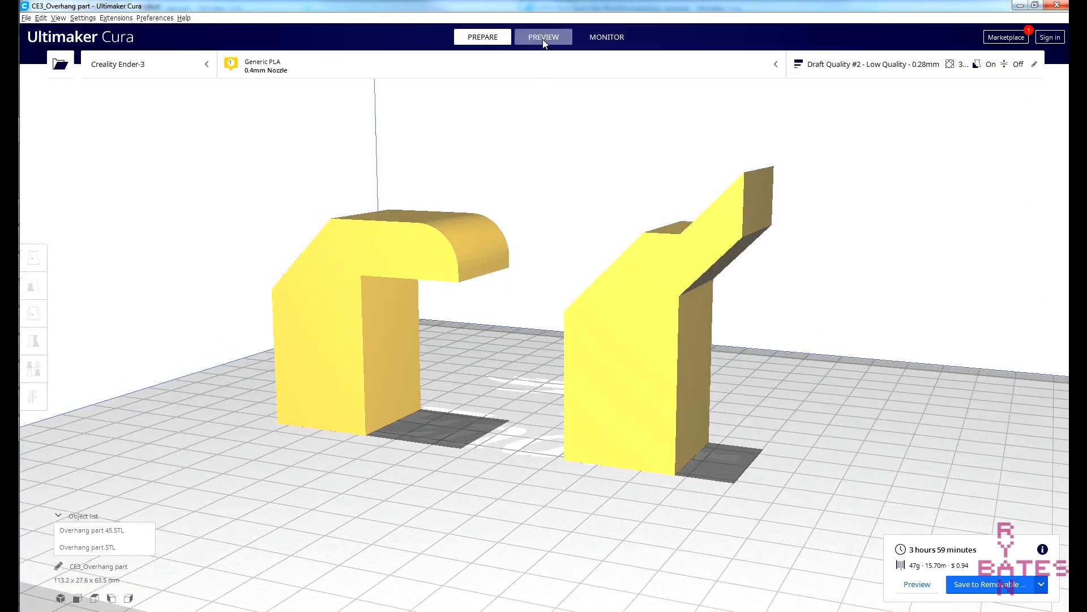
# - Cut the overhang parts' layer preview down to layer 61, examine the support structure, and raise the shown layer slightly
pyautogui.click(543, 38)
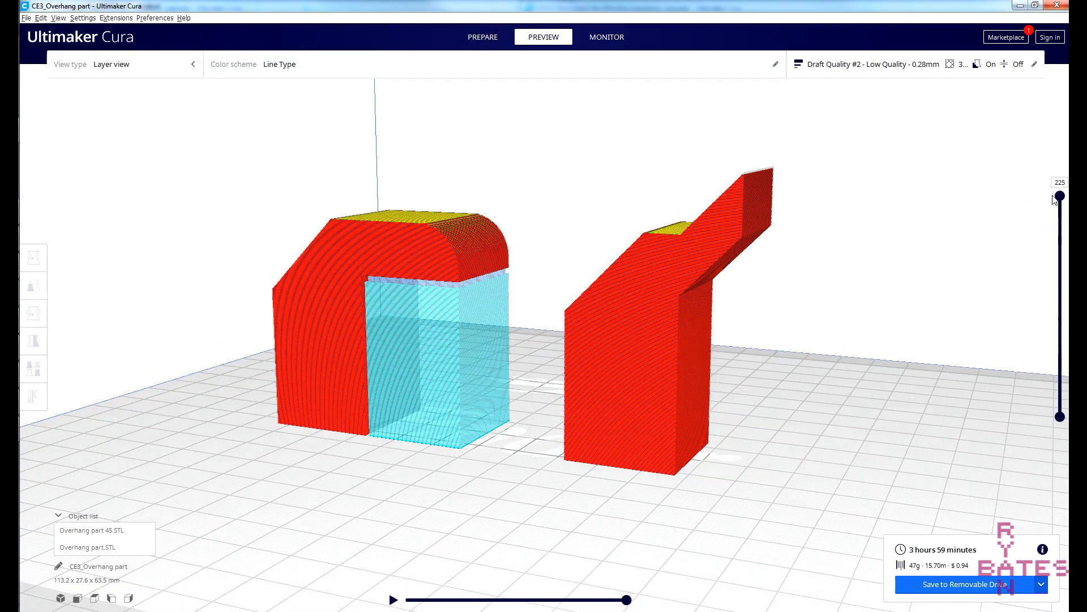
pyautogui.moveTo(1060, 225); pyautogui.dragTo(800, 351)
pyautogui.scroll(10, 423, 310)
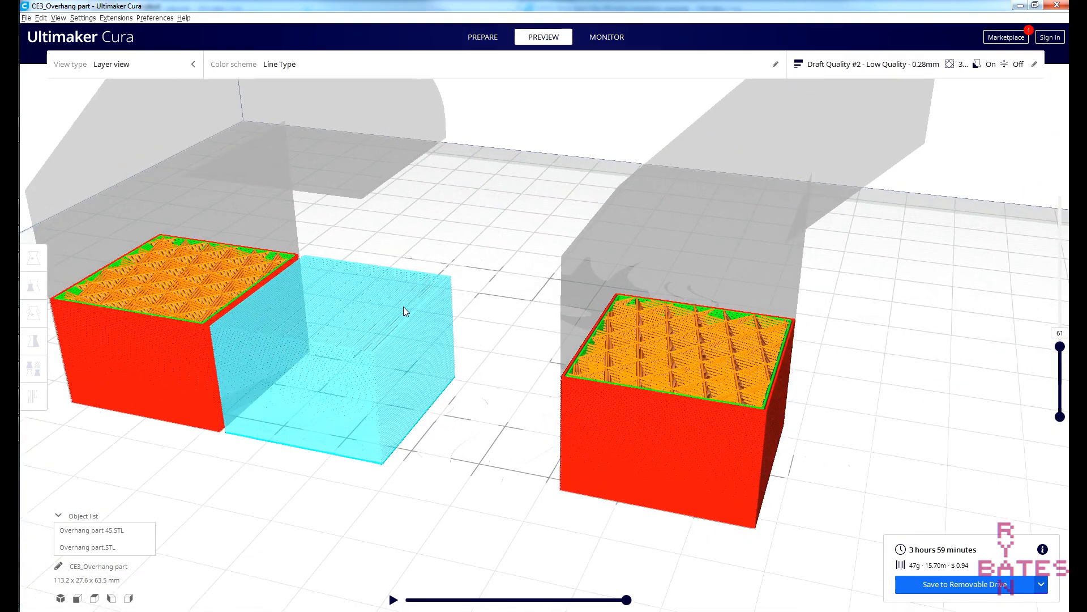
pyautogui.scroll(6, 635, 321)
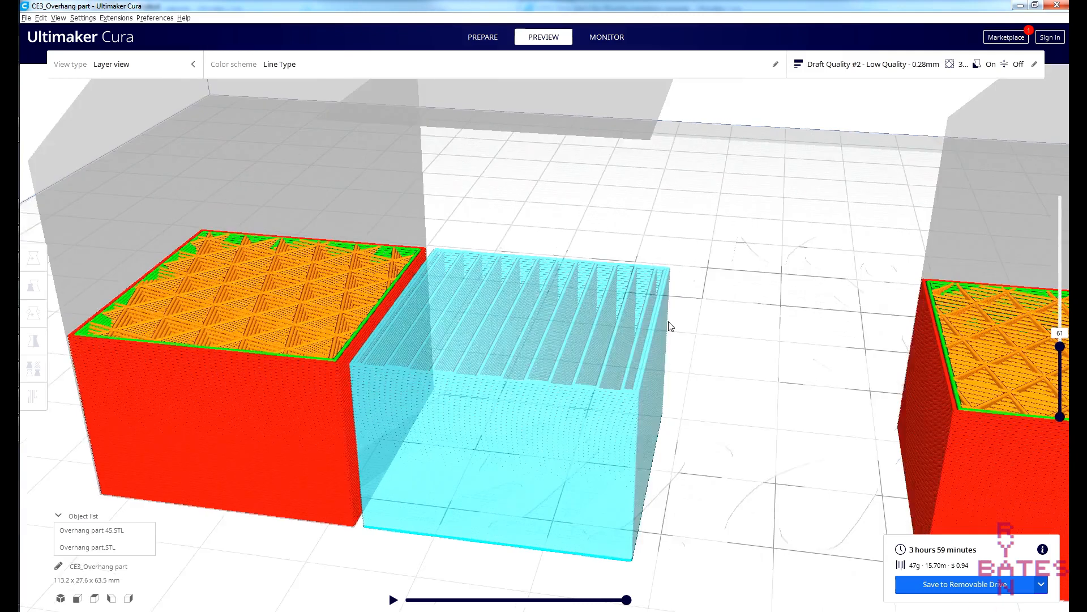
pyautogui.moveTo(1059, 340); pyautogui.dragTo(1059, 309)
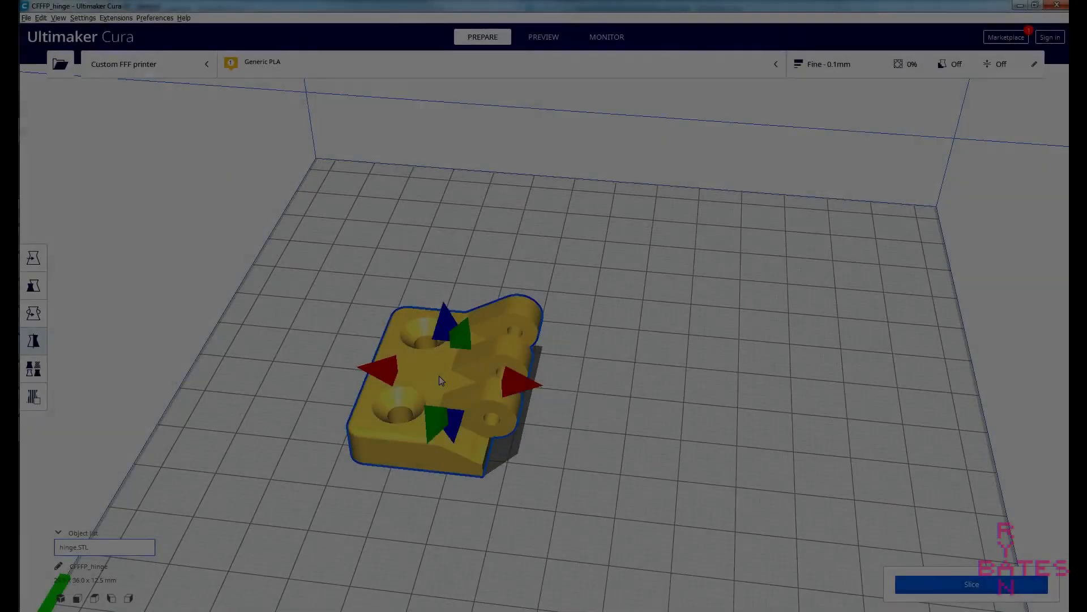
# - Multiply the hinge model with one copy
pyautogui.rightClick(440, 376)
pyautogui.click(462, 405)
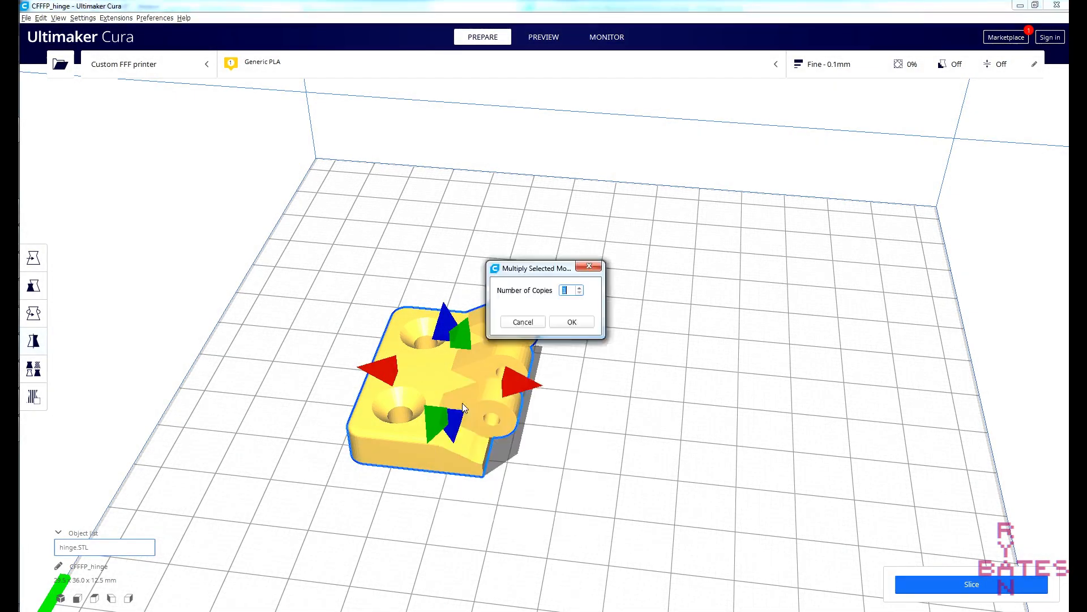
pyautogui.click(583, 327)
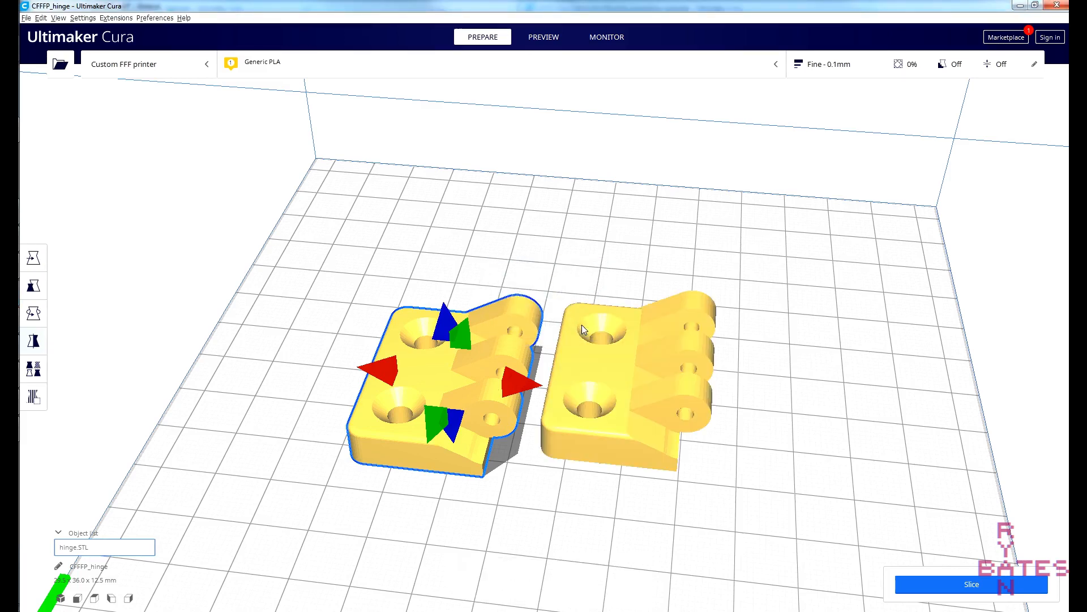
# - Mirror the hinge copy along the X and Y axes and move it relative to the original hinge half
pyautogui.click(590, 356)
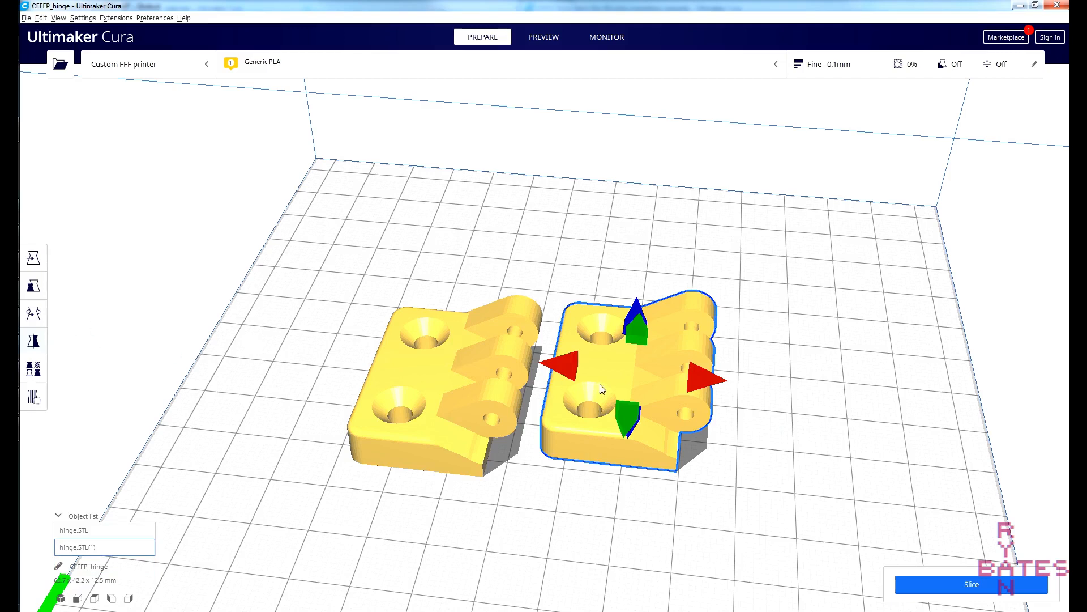
pyautogui.click(567, 371)
pyautogui.click(629, 421)
pyautogui.moveTo(705, 433); pyautogui.dragTo(501, 447, button='right')
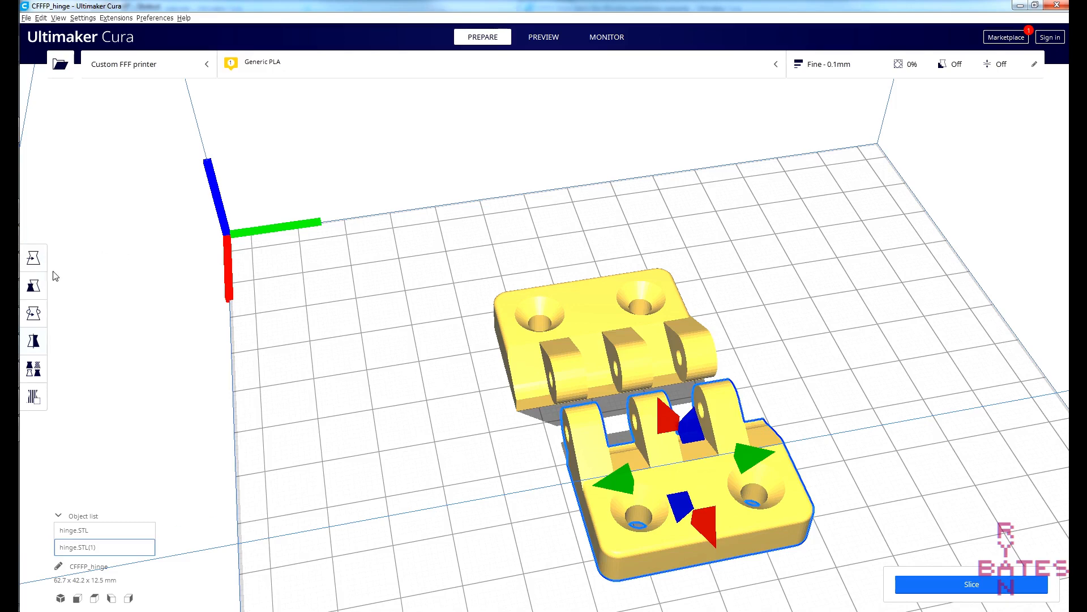
pyautogui.click(33, 258)
pyautogui.moveTo(698, 578); pyautogui.dragTo(800, 478)
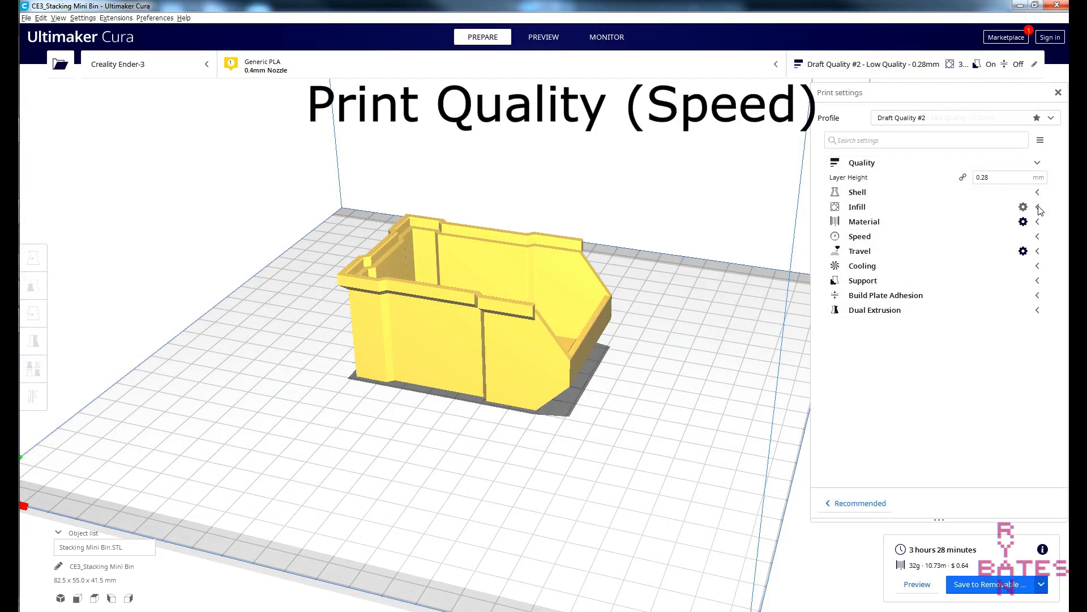
# - Expand the stacking bin's Infill, Support and Build Plate Adhesion settings and set the adhesion type to Skirt
pyautogui.click(1039, 206)
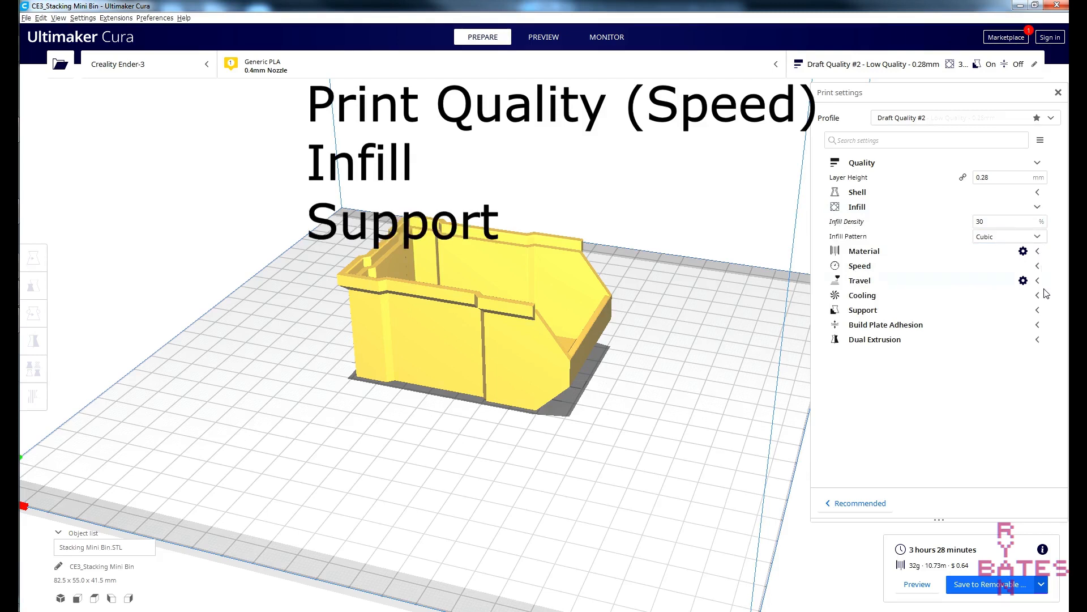
pyautogui.click(1038, 311)
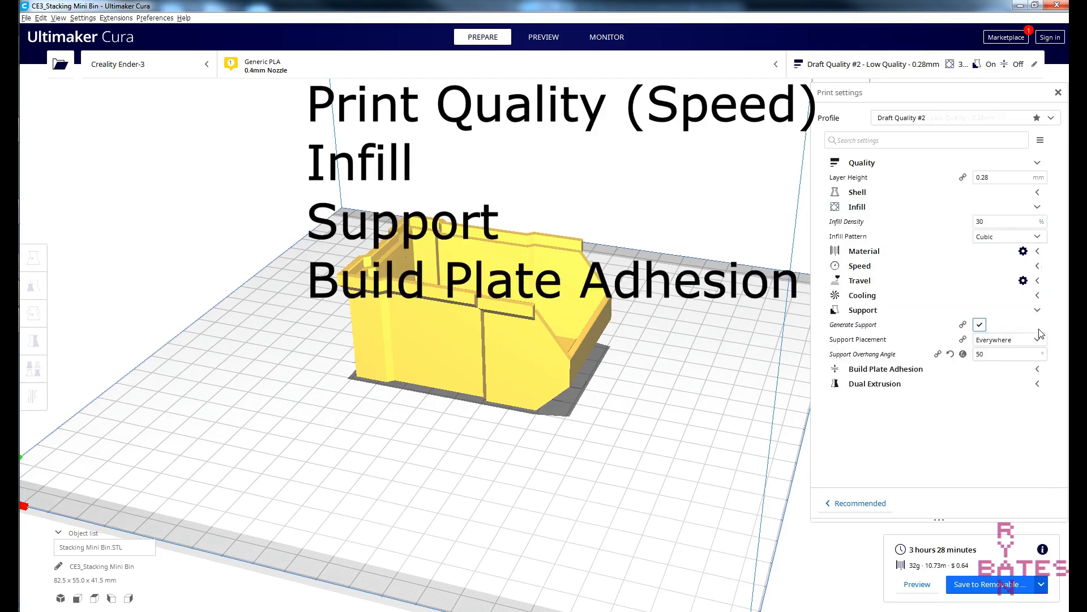
pyautogui.click(1038, 369)
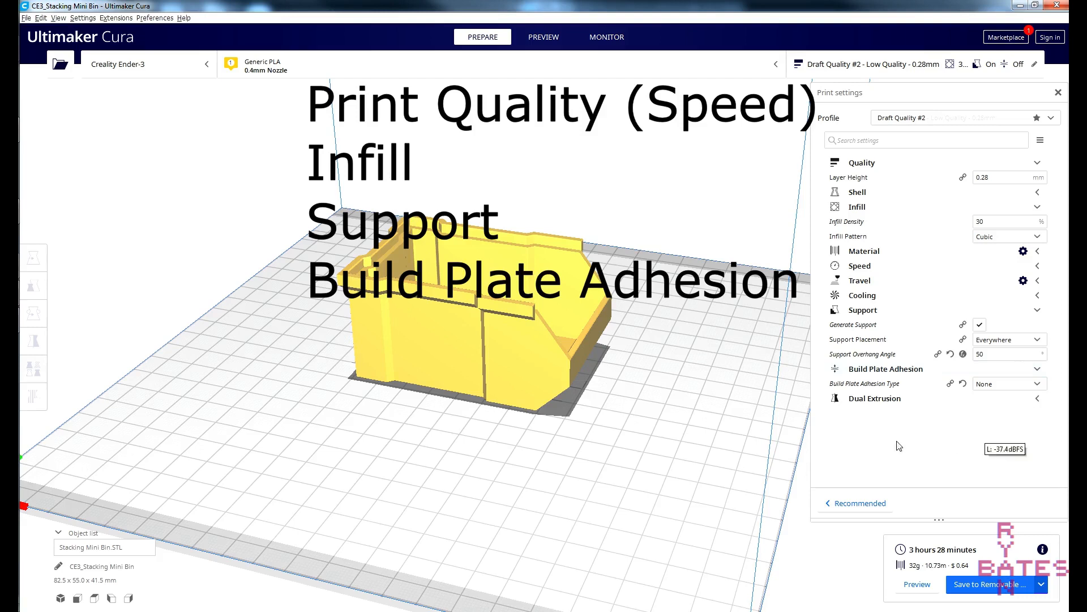
pyautogui.click(1036, 384)
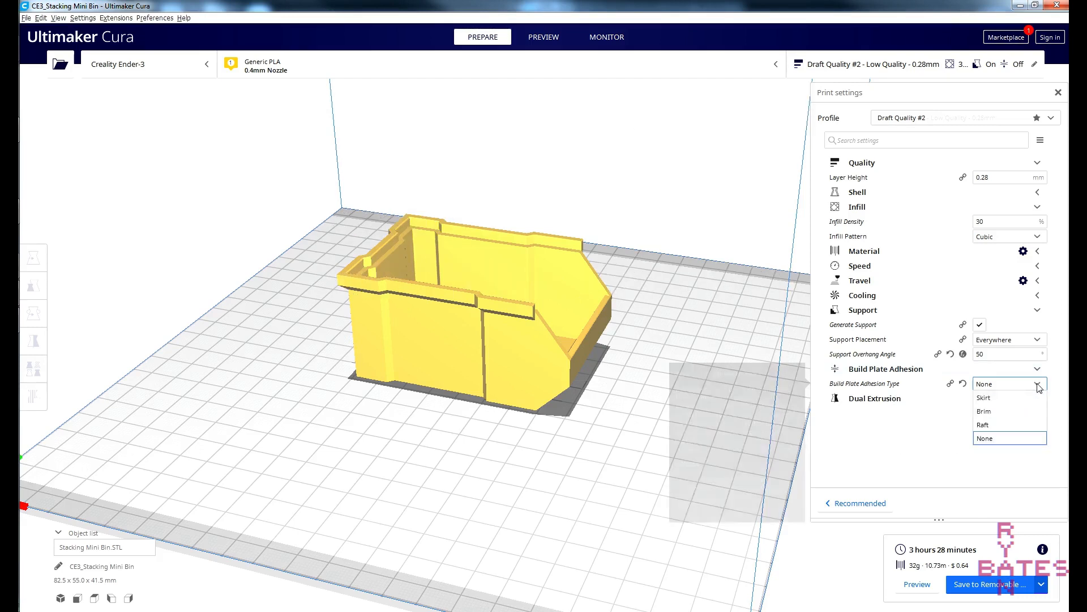
pyautogui.click(1018, 399)
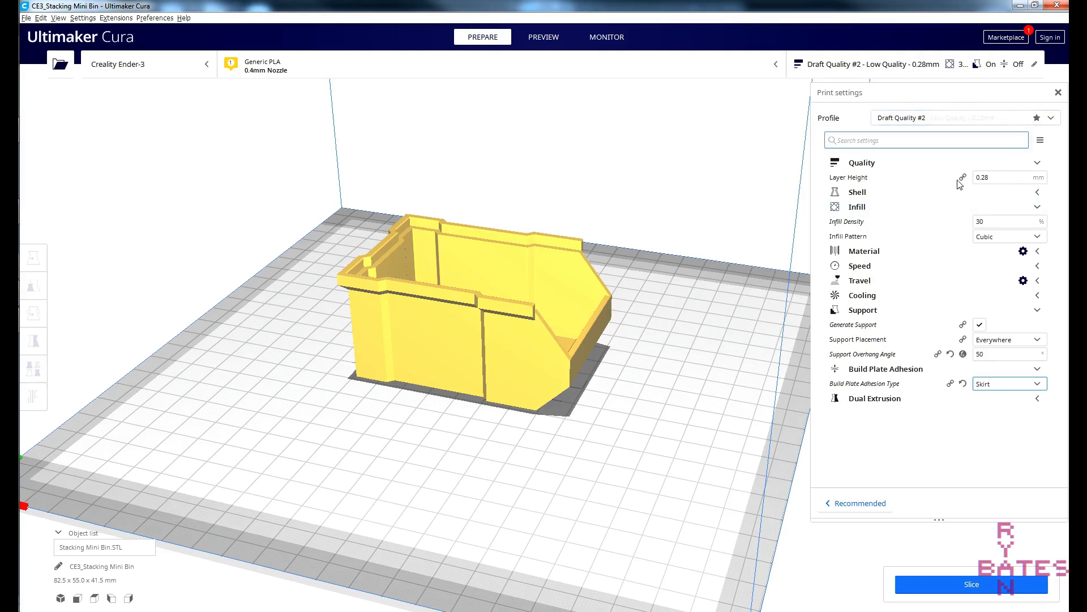
# - Switch the print profile to Super Quality - 0.12 mm and discard the customized settings
pyautogui.click(963, 118)
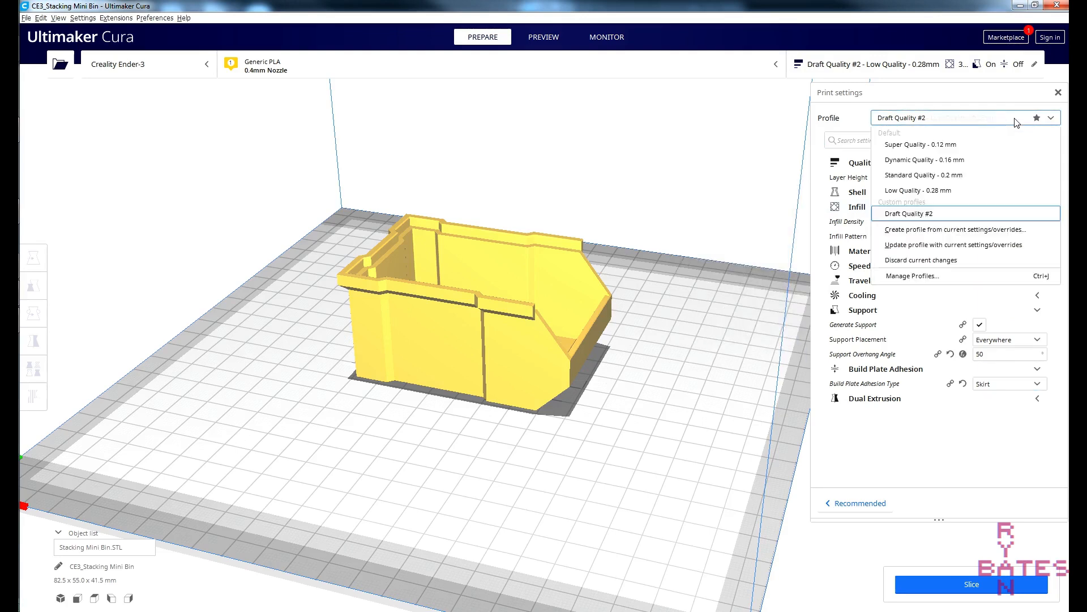
pyautogui.click(944, 150)
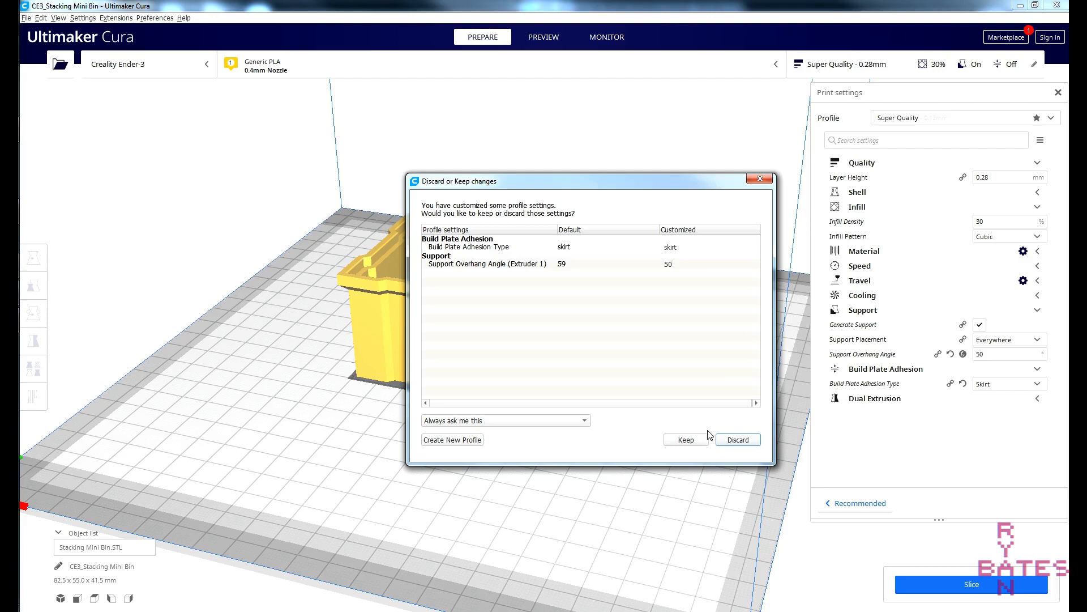
pyautogui.click(732, 446)
# - Slice the stacking bin, preview it up to the top layer, and close the print settings
pyautogui.click(947, 589)
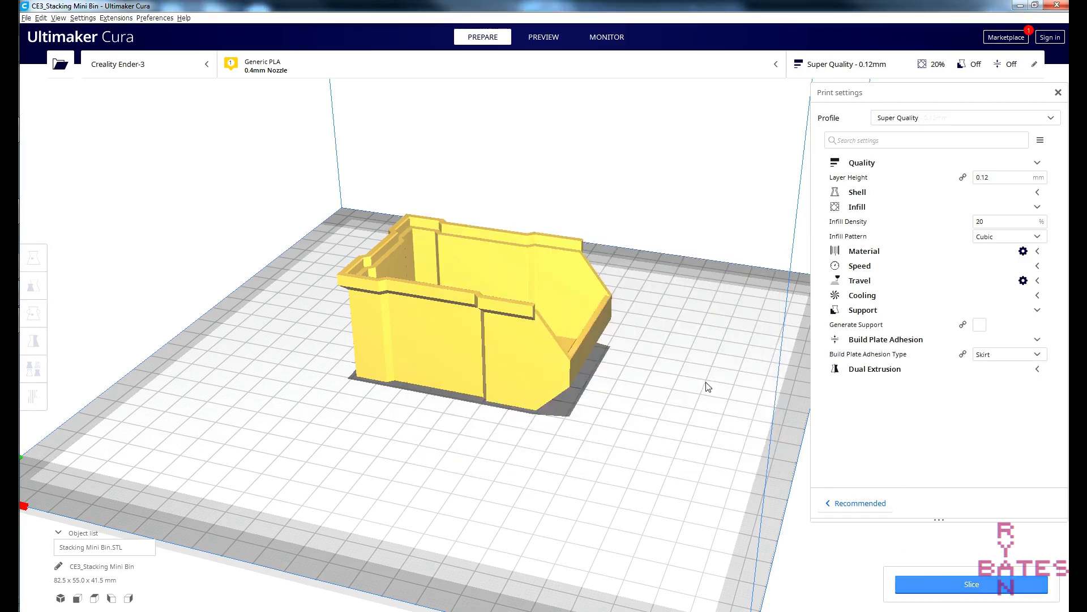
pyautogui.click(567, 321)
pyautogui.click(555, 39)
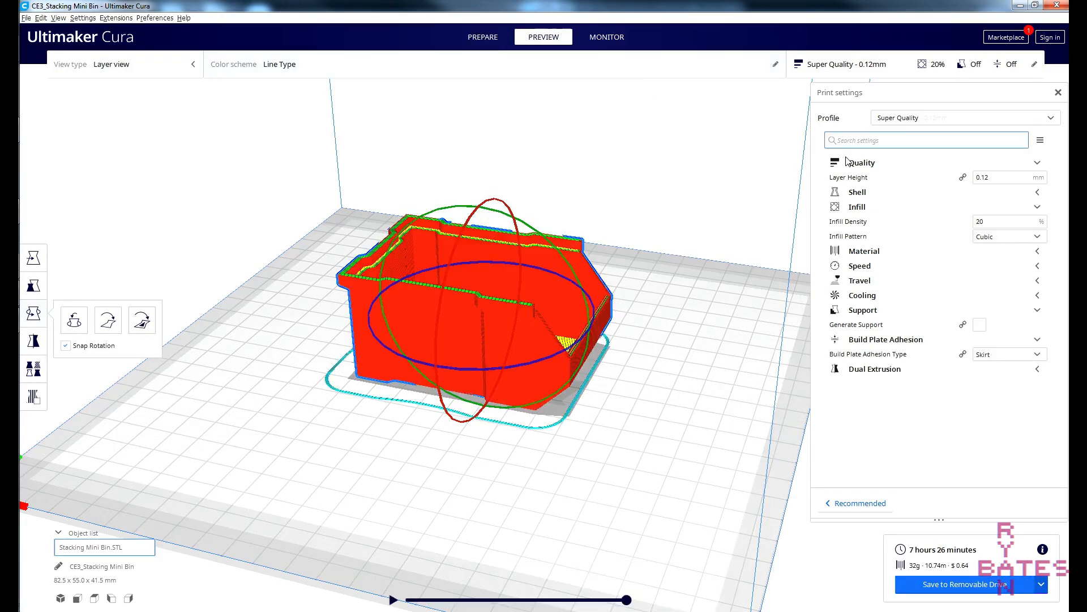
pyautogui.click(1058, 92)
pyautogui.moveTo(1059, 196); pyautogui.dragTo(1058, 158)
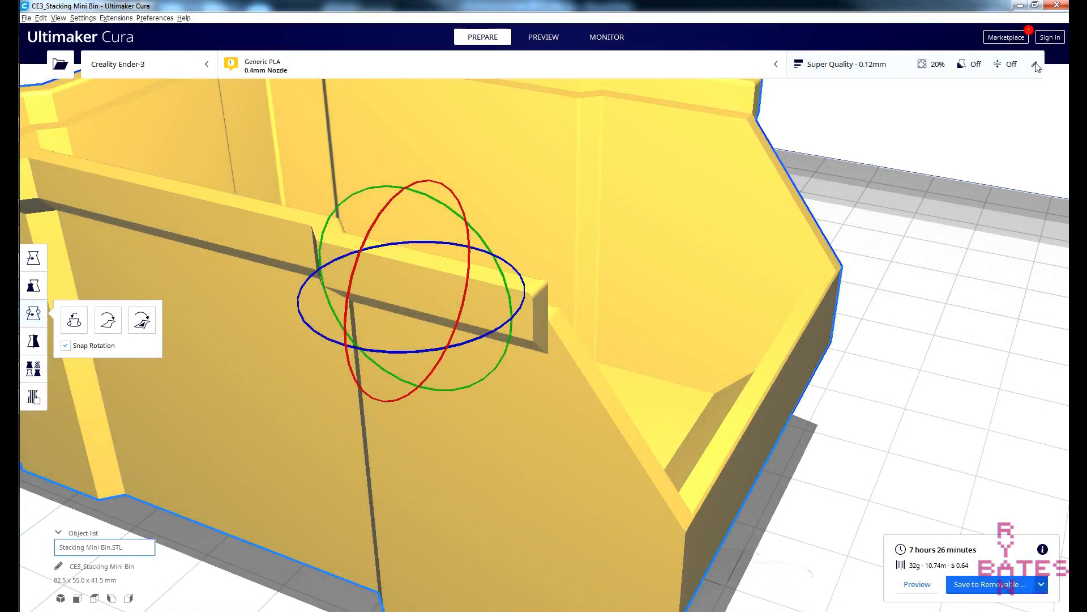
# - Open the print settings, collapse the Build Plate Adhesion section, and examine the layer height of the Super Quality profile
pyautogui.click(1036, 64)
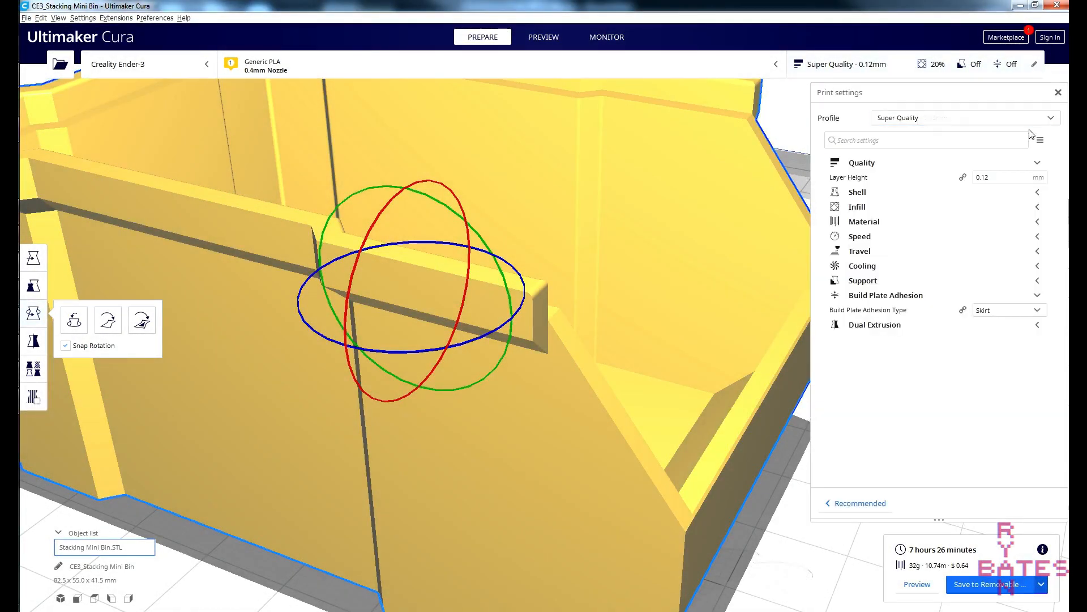
pyautogui.click(1038, 295)
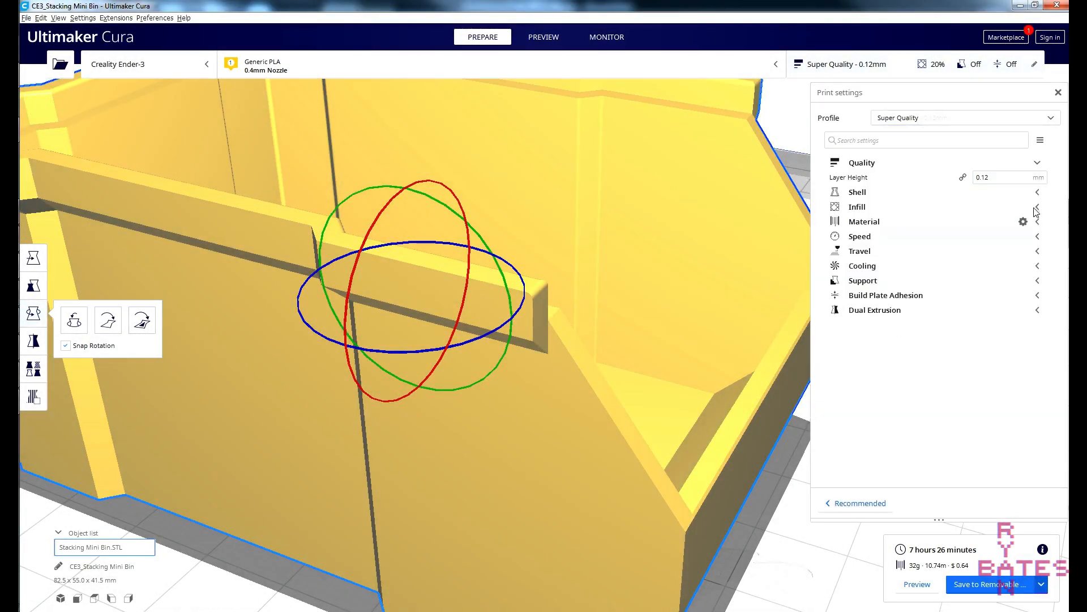
pyautogui.click(1039, 164)
pyautogui.click(1039, 164)
pyautogui.moveTo(989, 177); pyautogui.dragTo(978, 179)
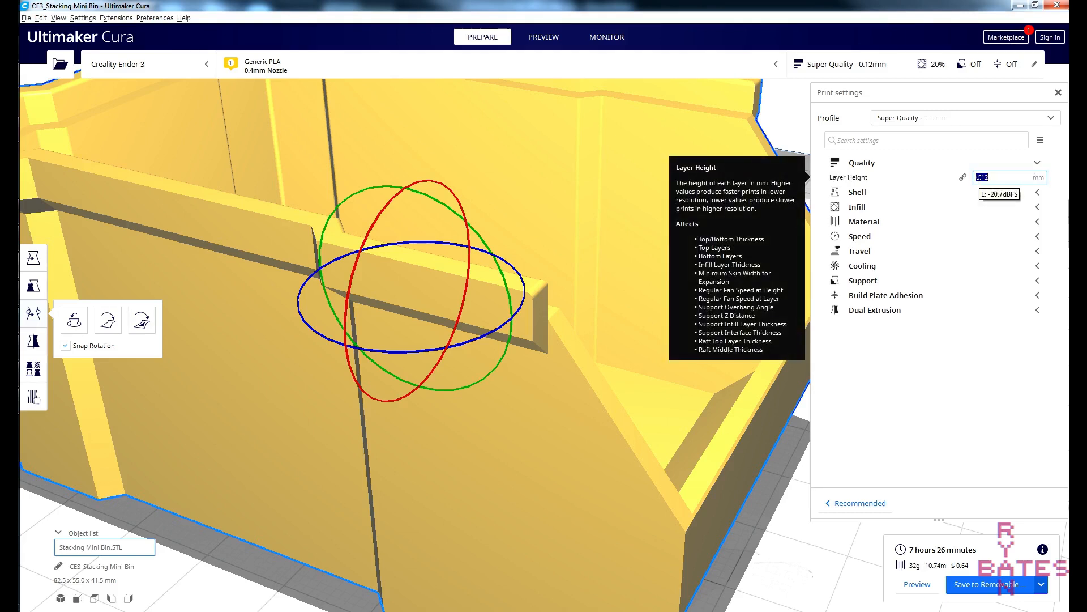
pyautogui.click(992, 176)
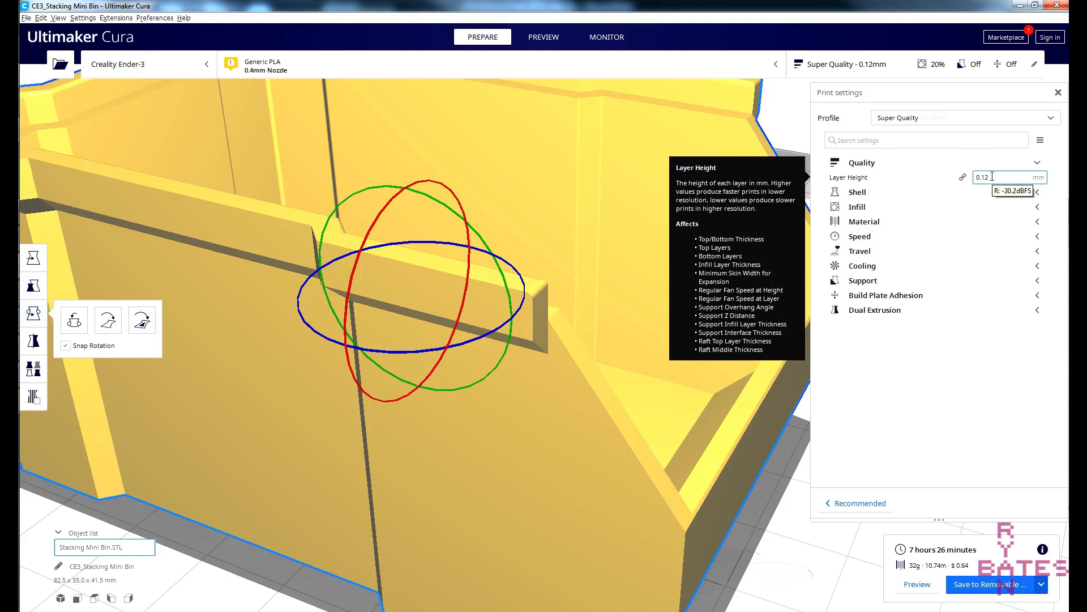
# - Preview the stacking bin with the Low Quality - 0.28 mm profile and expand its Speed settings
pyautogui.click(1052, 119)
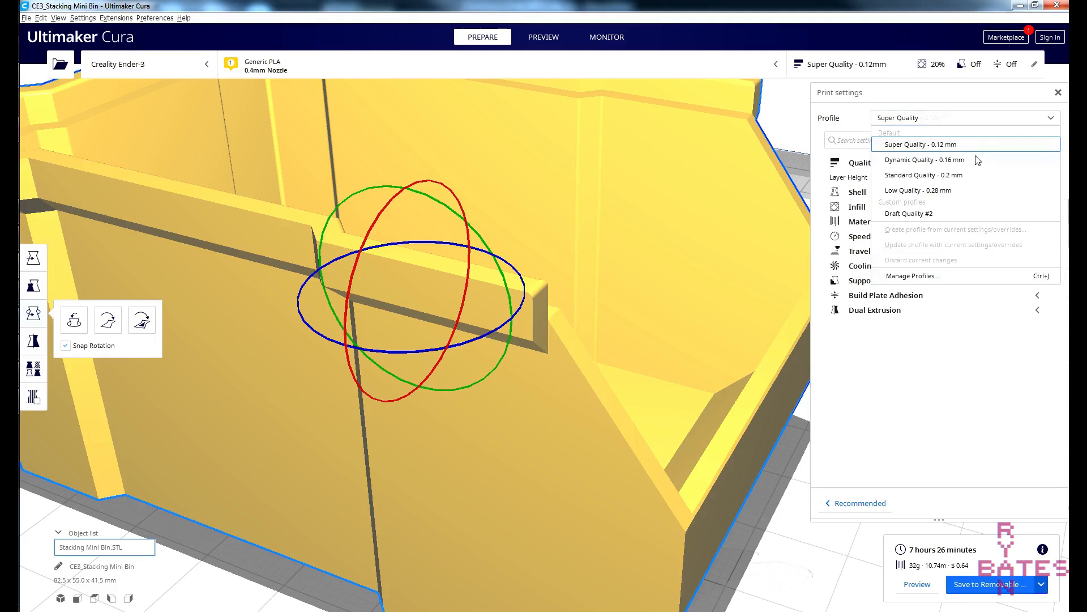
pyautogui.click(952, 191)
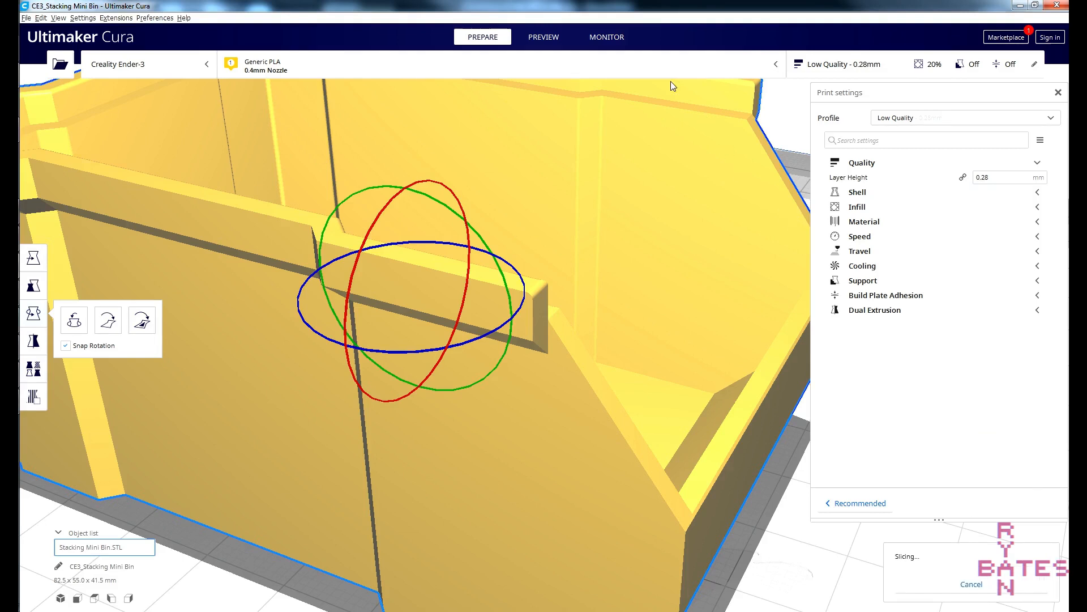
pyautogui.click(544, 36)
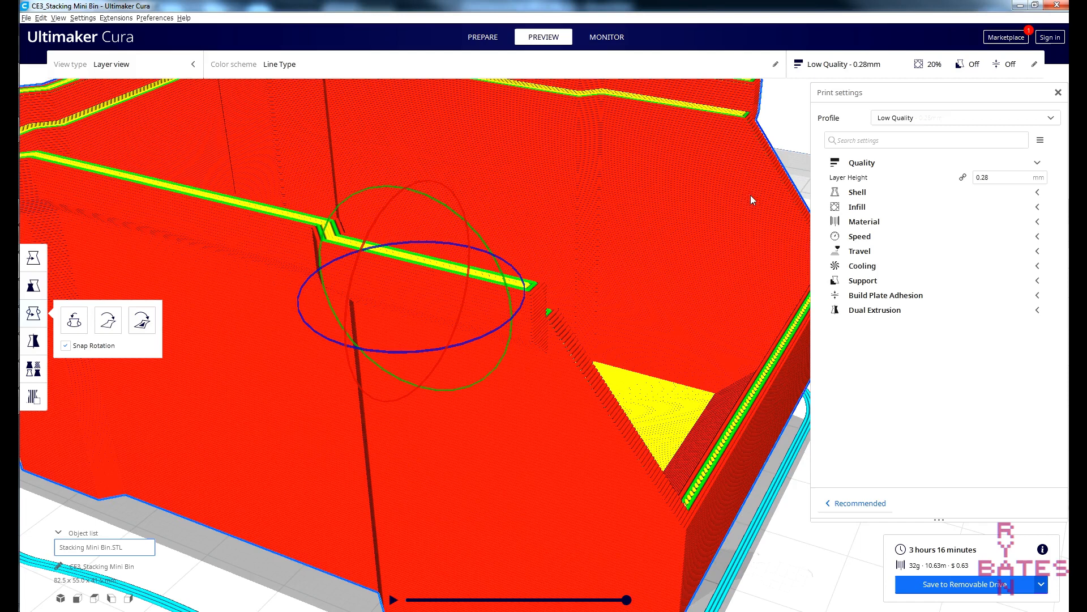
pyautogui.click(1036, 238)
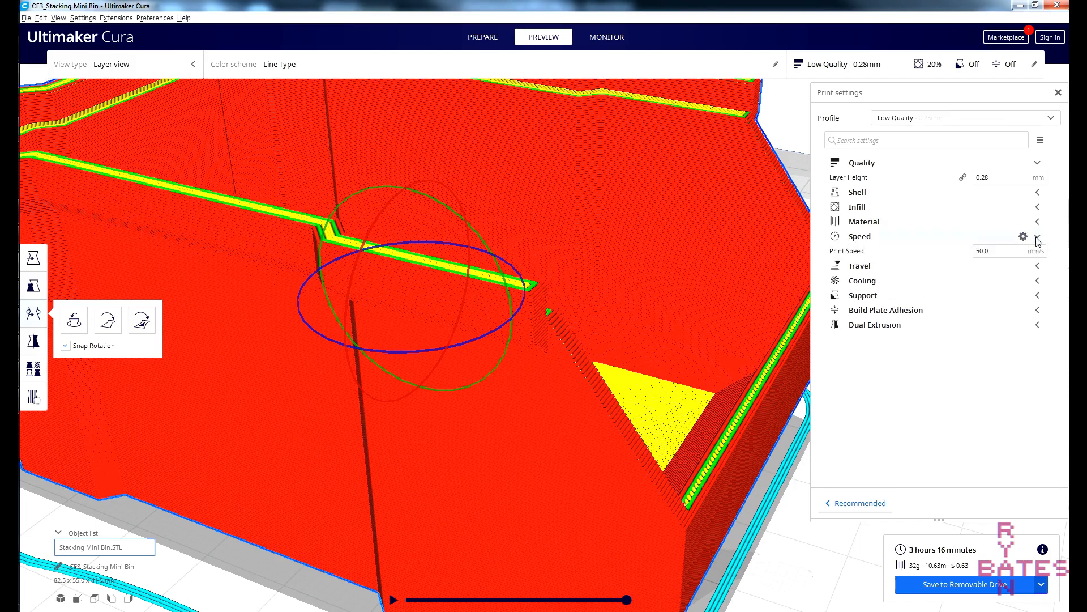
pyautogui.click(998, 254)
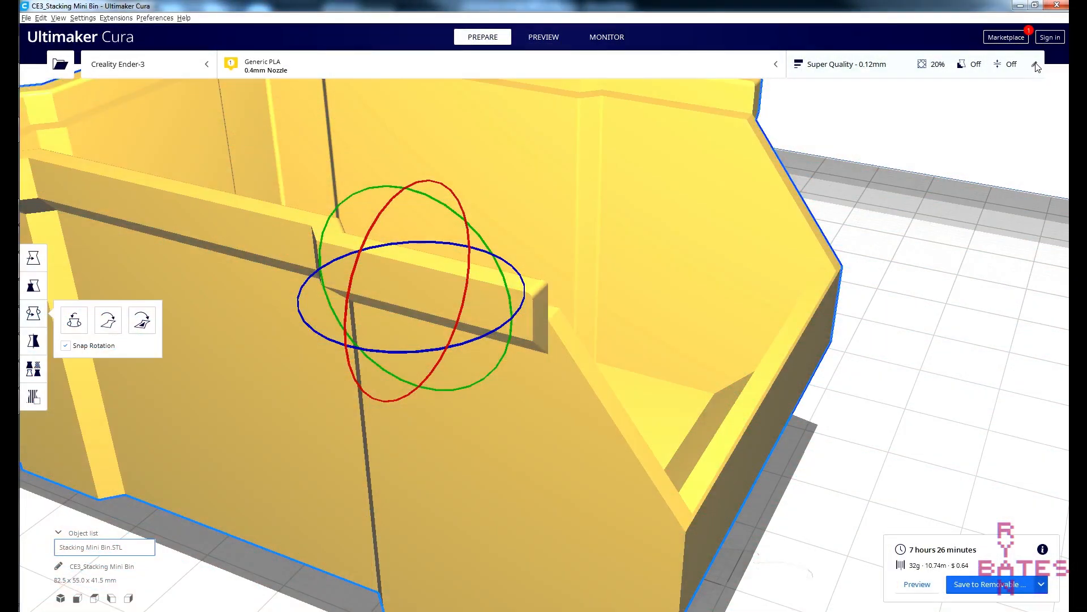
# - Reopen the stacking bin's print settings, collapse Build Plate Adhesion, and check the layer height under Quality
pyautogui.click(1036, 65)
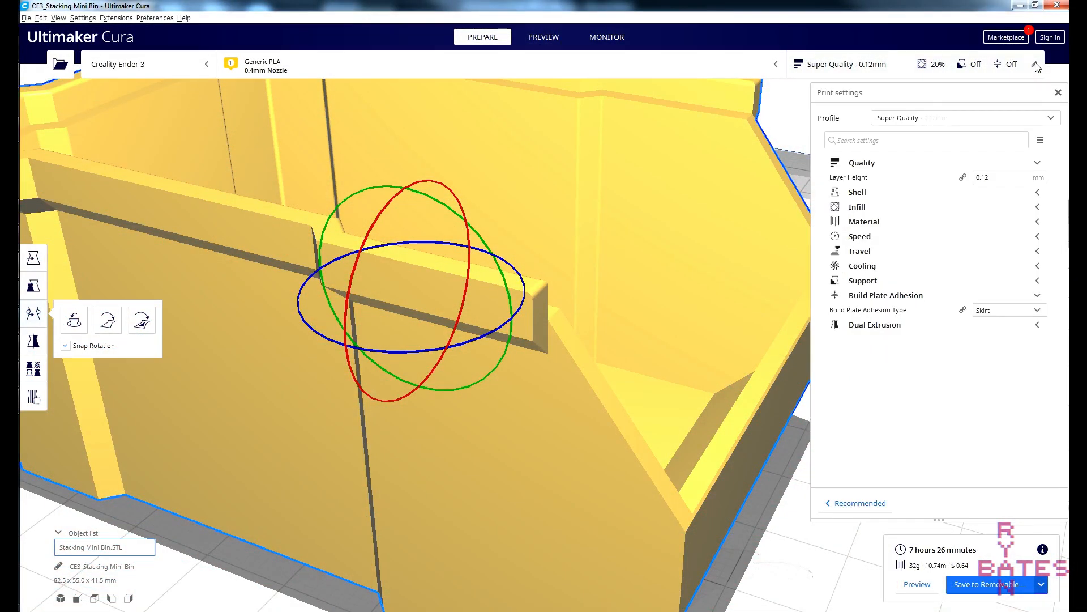
pyautogui.click(1039, 293)
pyautogui.click(1039, 163)
pyautogui.click(1039, 163)
pyautogui.click(980, 178)
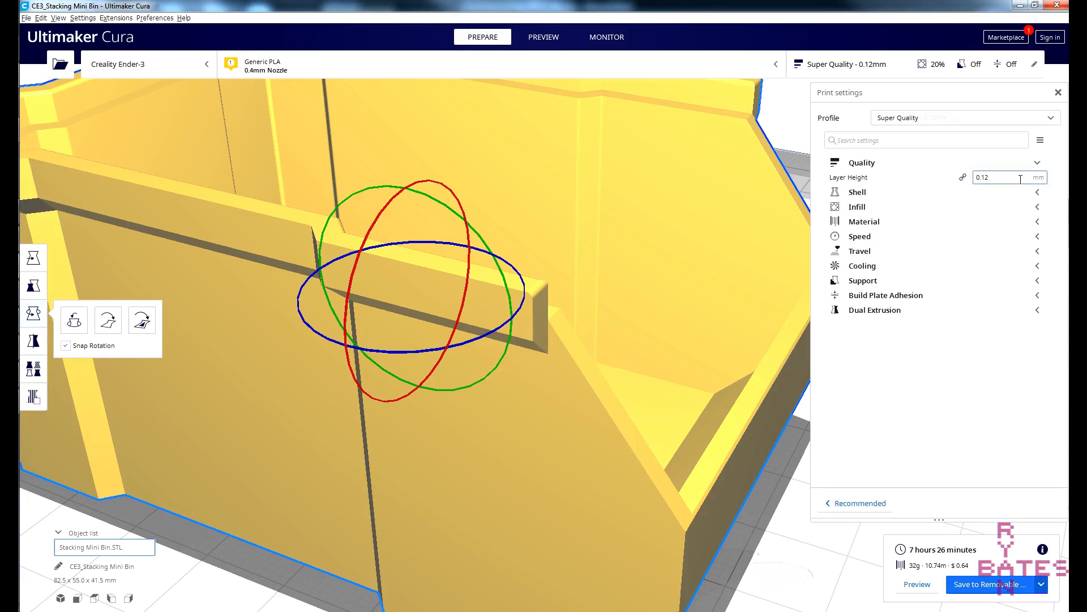
pyautogui.doubleClick(980, 178)
pyautogui.click(992, 177)
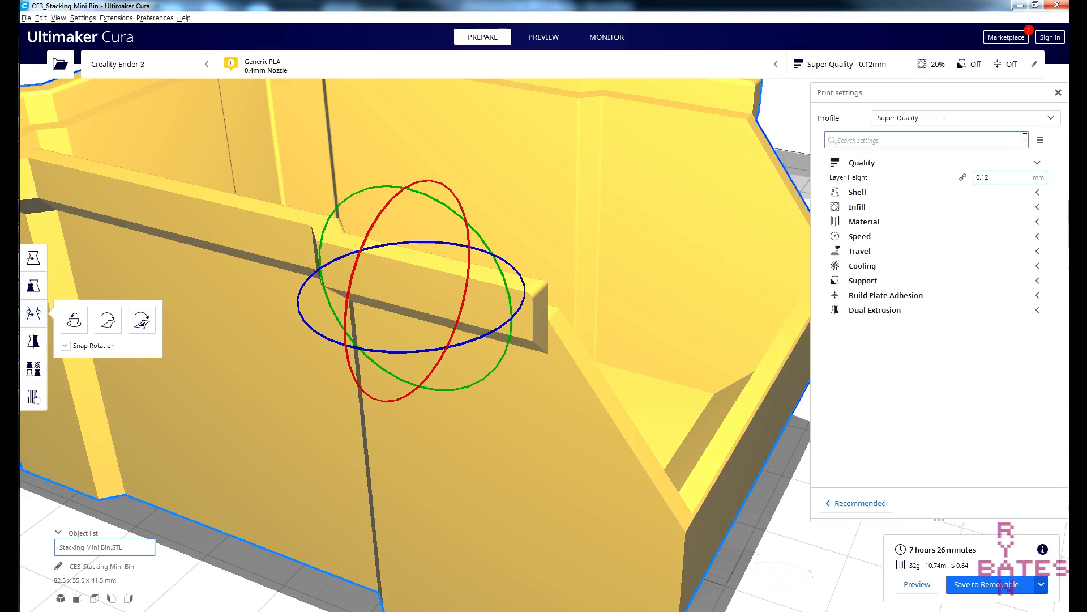
# - Switch the stacking bin's print profile to Low Quality - 0.28 mm and preview the sliced result
pyautogui.click(1052, 119)
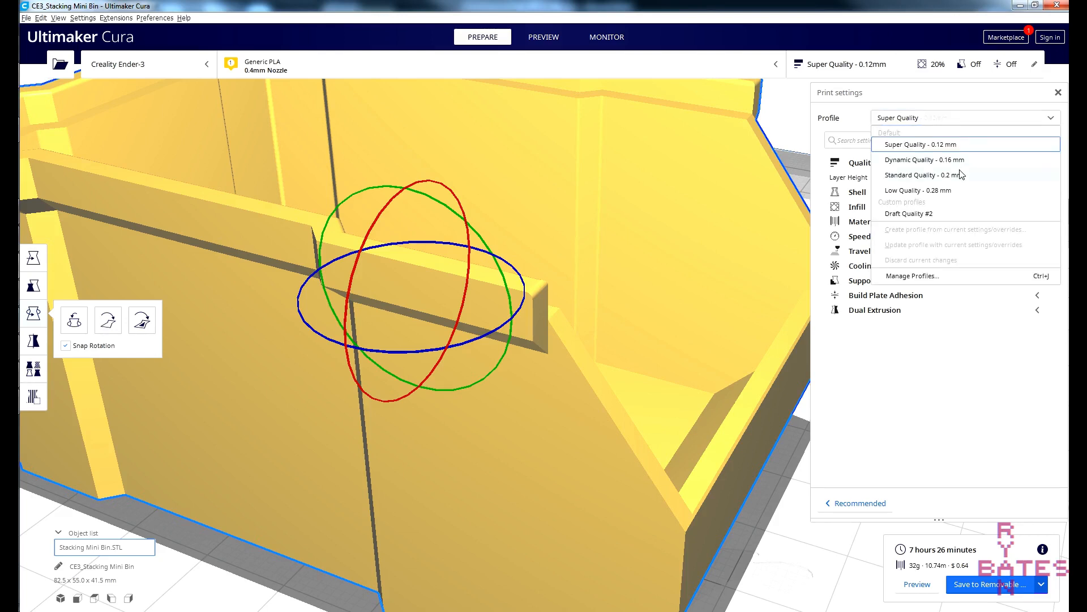
pyautogui.click(953, 191)
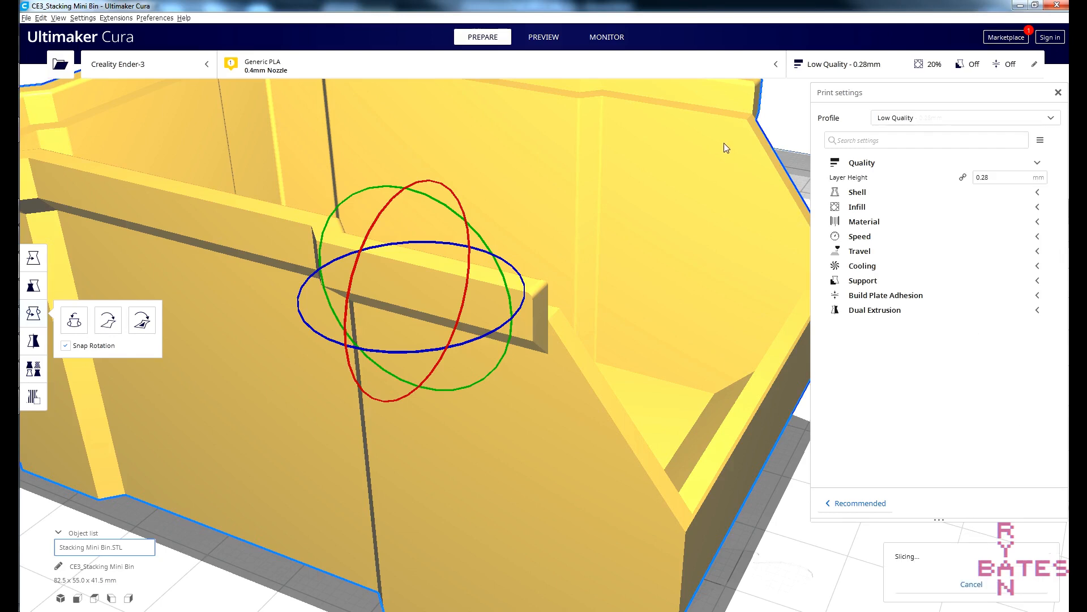
pyautogui.click(544, 37)
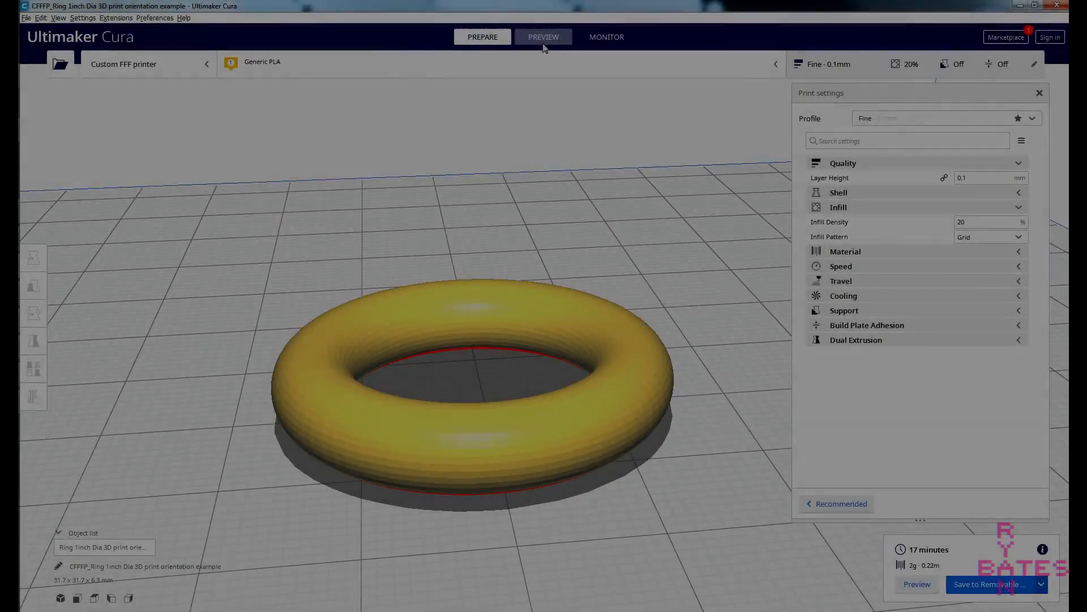
# - Preview the ring cut down to layer 27 to examine its grid infill from above
pyautogui.click(1020, 208)
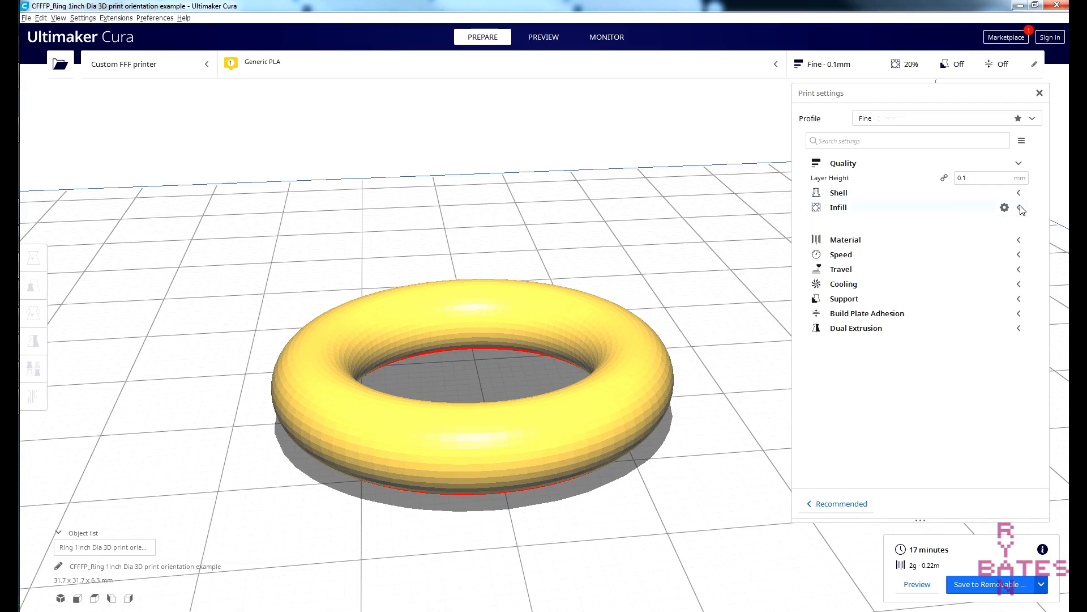
pyautogui.click(1020, 209)
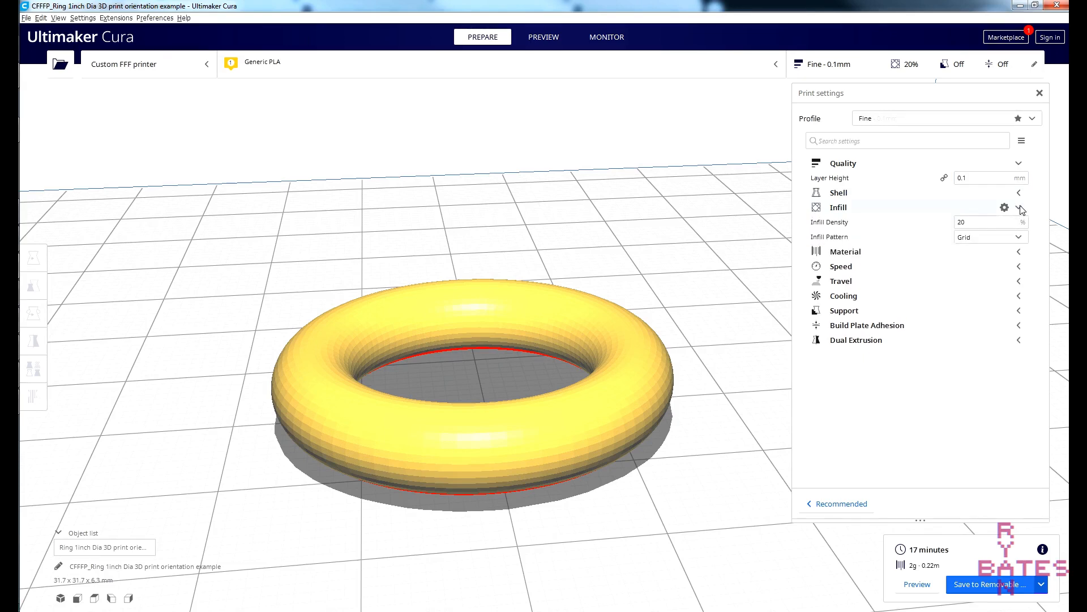
pyautogui.click(538, 37)
pyautogui.moveTo(1060, 271); pyautogui.dragTo(1060, 313)
pyautogui.moveTo(638, 235); pyautogui.dragTo(534, 275, button='right')
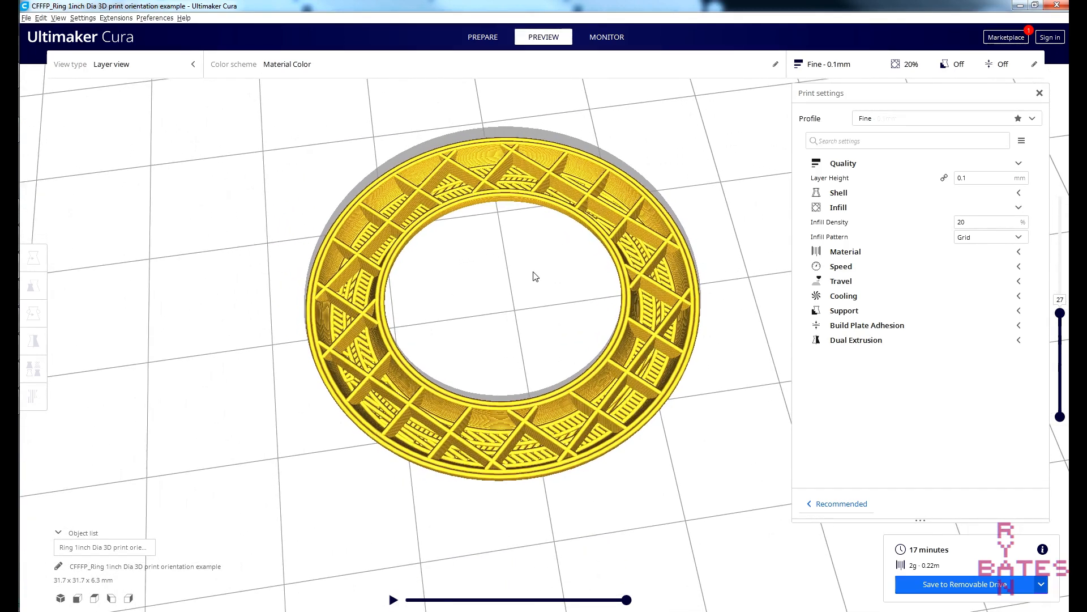
# - Preview the ring at 30% infill density, raise the density to 60%, and look through the available infill patterns
pyautogui.doubleClick(962, 222)
pyautogui.write('30')
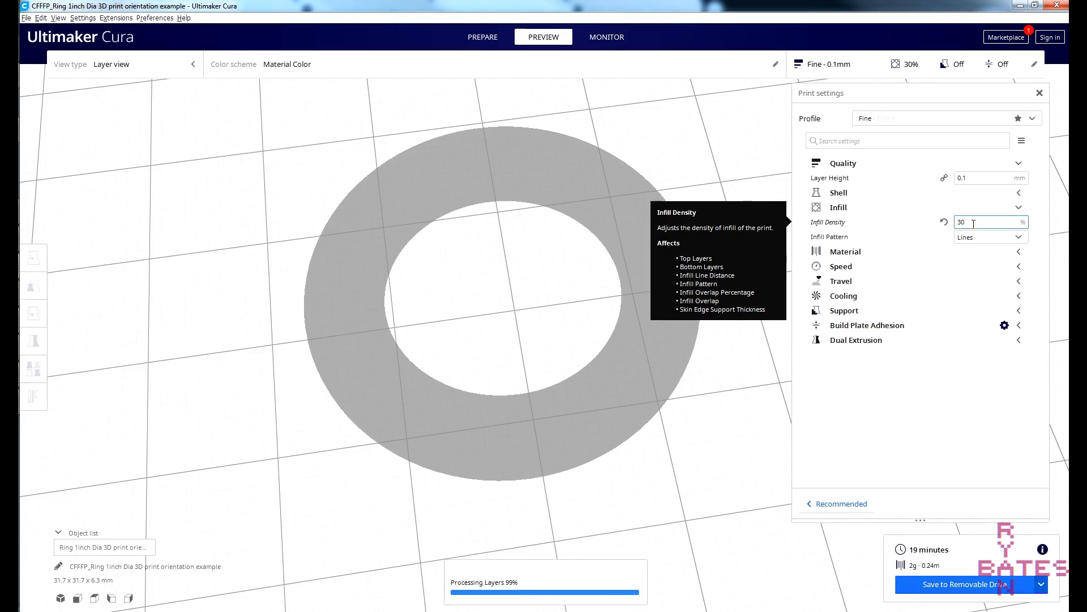
pyautogui.moveTo(971, 221); pyautogui.dragTo(950, 225)
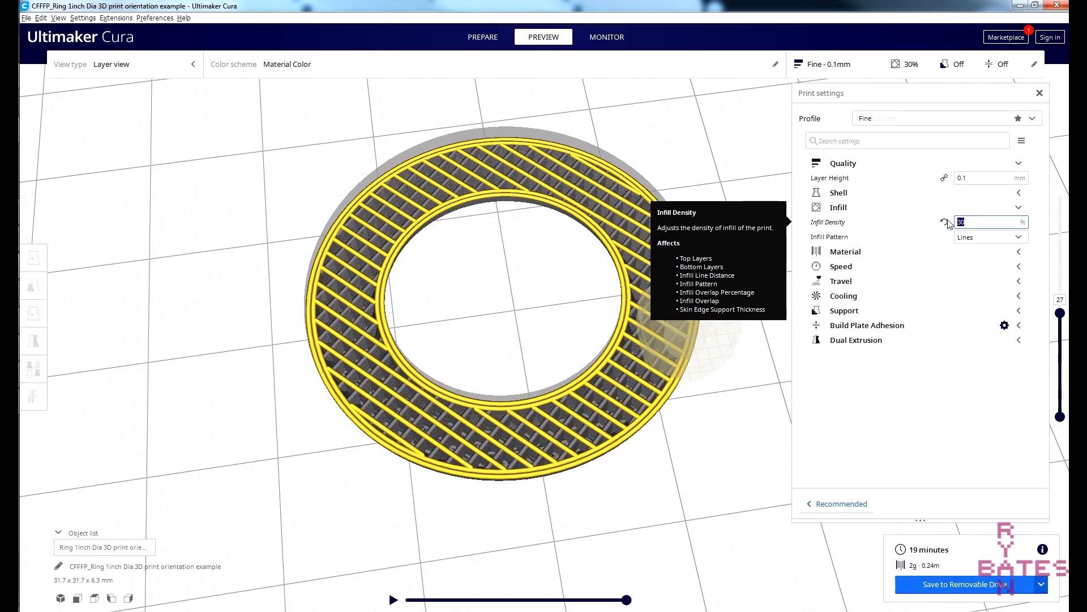
pyautogui.write('60')
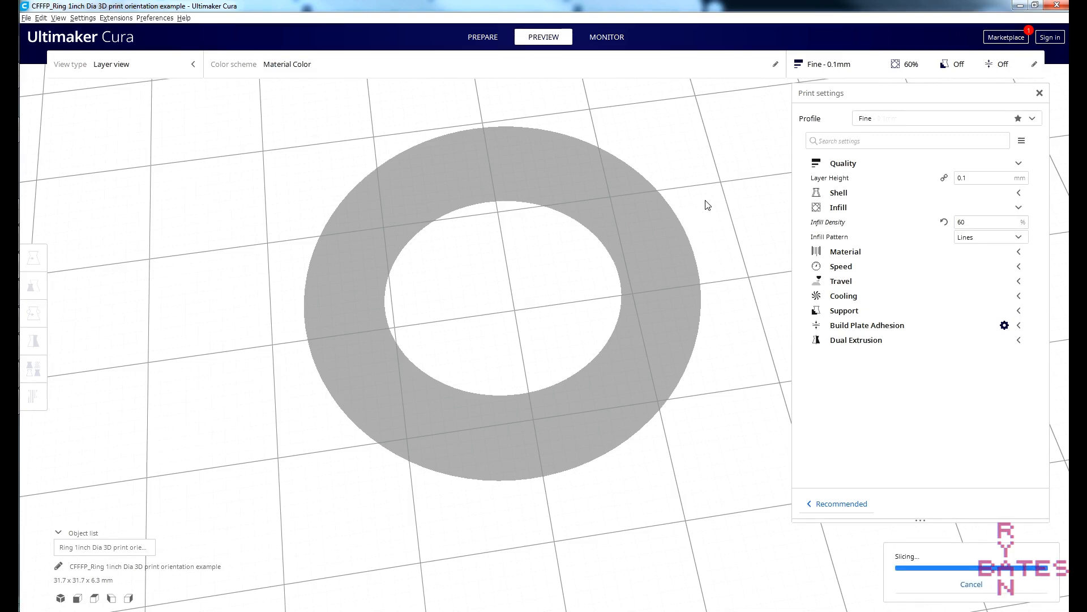
pyautogui.click(1018, 237)
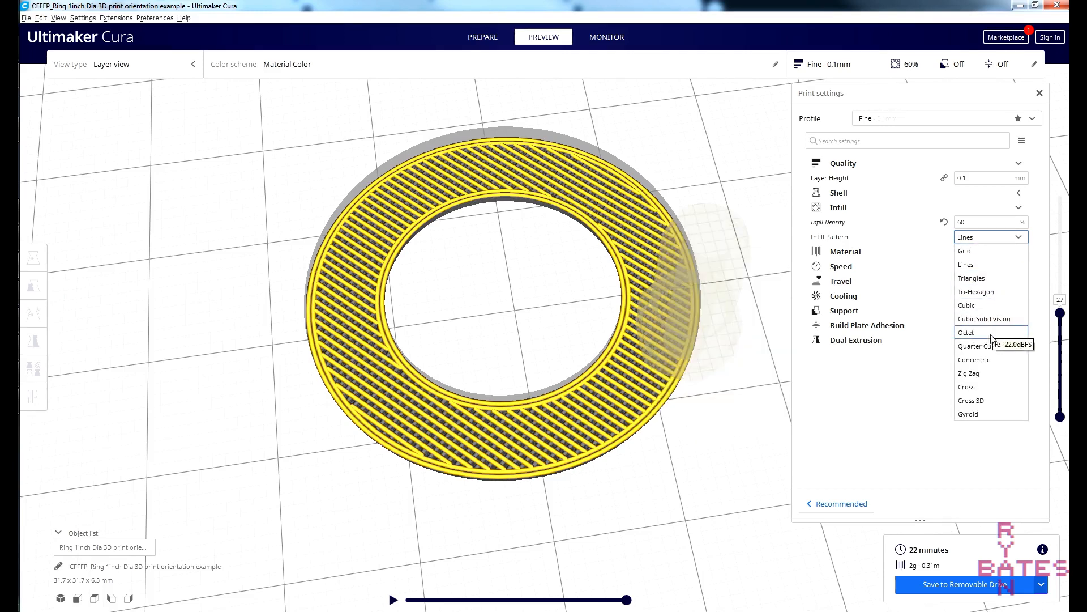
pyautogui.click(1017, 238)
# - Set the ring's infill density to 90% and slice it to preview the denser fill
pyautogui.doubleClick(959, 222)
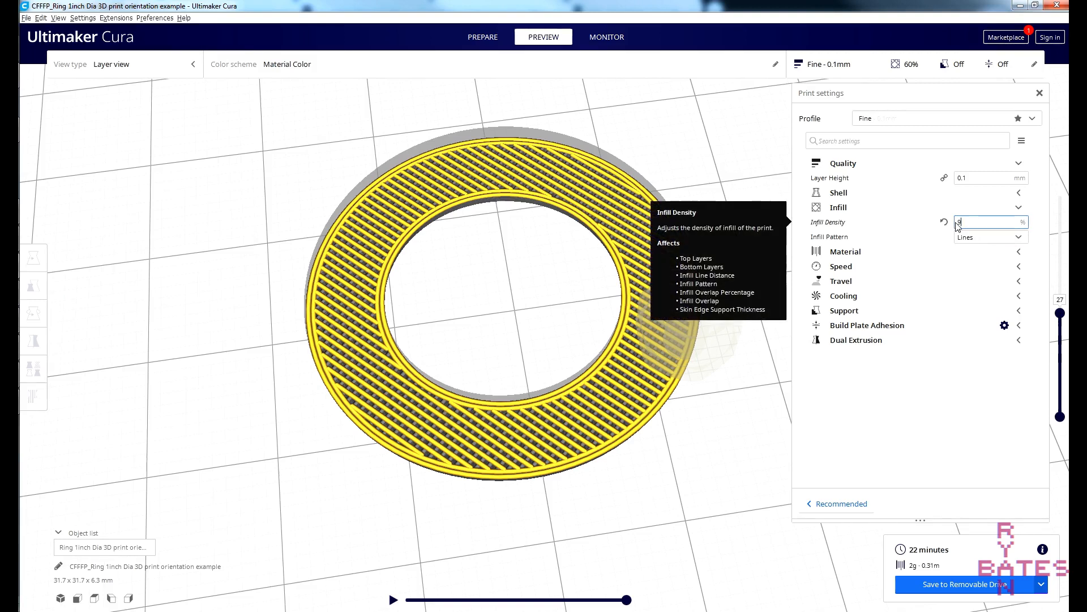
pyautogui.write('90')
pyautogui.click(991, 591)
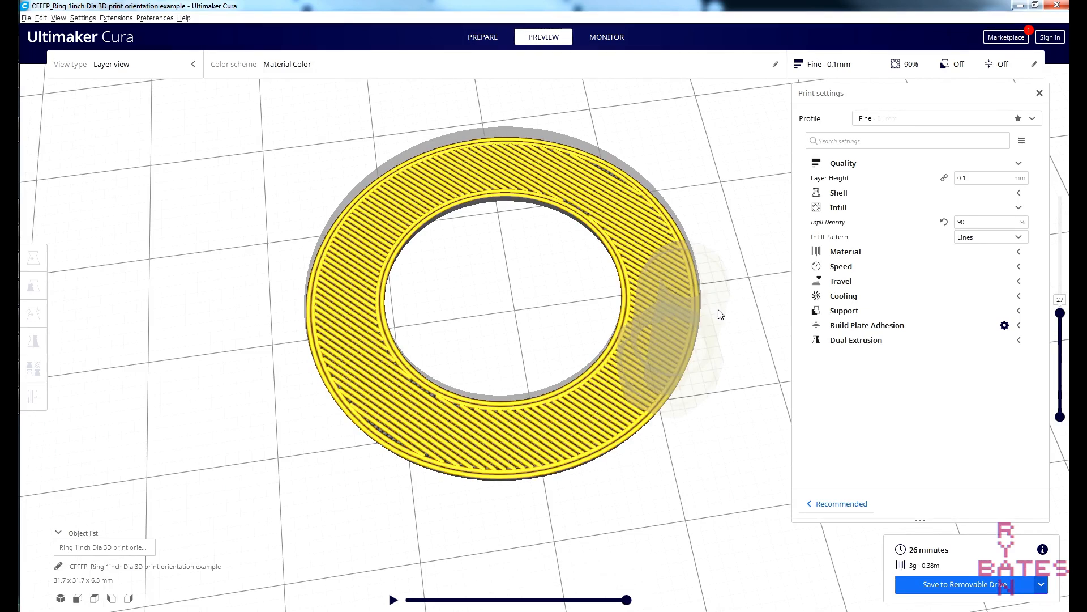
pyautogui.moveTo(627, 602)
pyautogui.mouseDown()
pyautogui.moveTo(398, 600)
pyautogui.moveTo(646, 607)
pyautogui.mouseUp()
# - Set the ring's infill density to 10% and lower the layer preview to layer 15
pyautogui.click(961, 222)
pyautogui.doubleClick(961, 222)
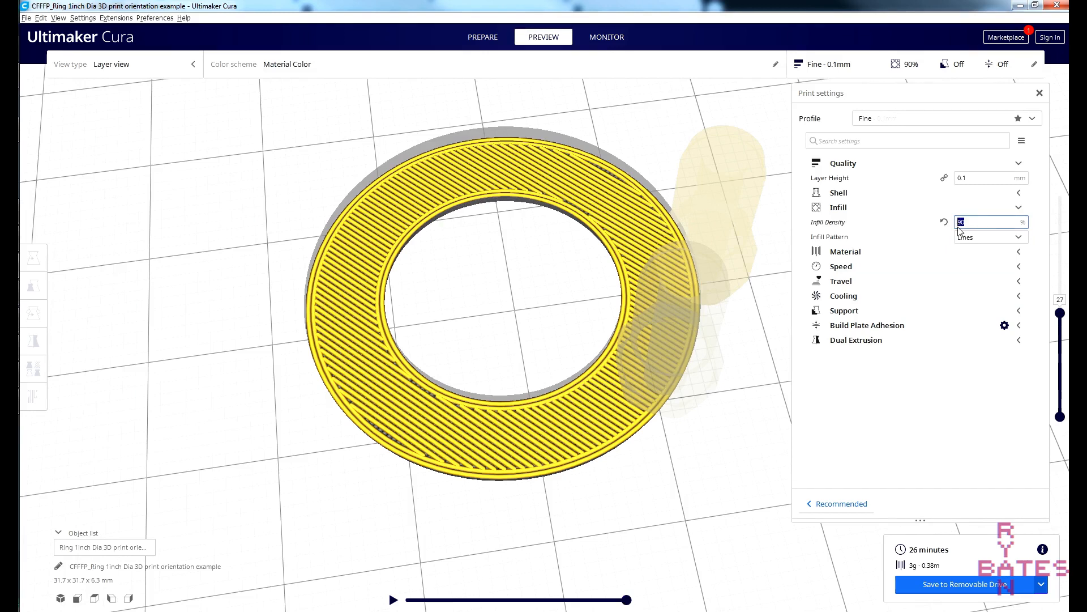
pyautogui.write('10')
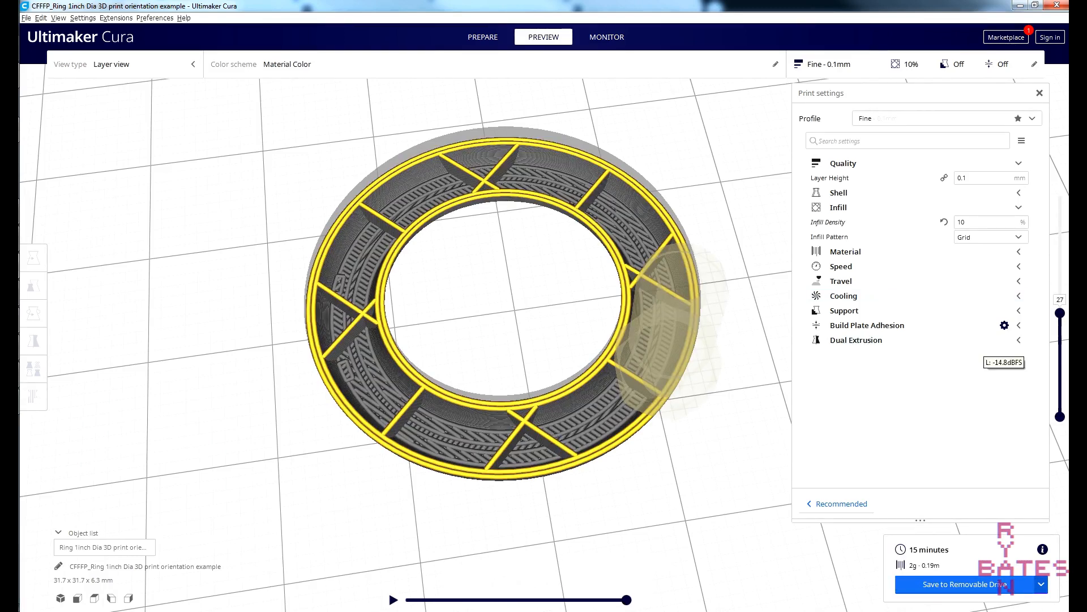
pyautogui.moveTo(1061, 302); pyautogui.dragTo(1061, 342)
# - Set the ring's infill density to 30% and slice it again
pyautogui.doubleClick(960, 222)
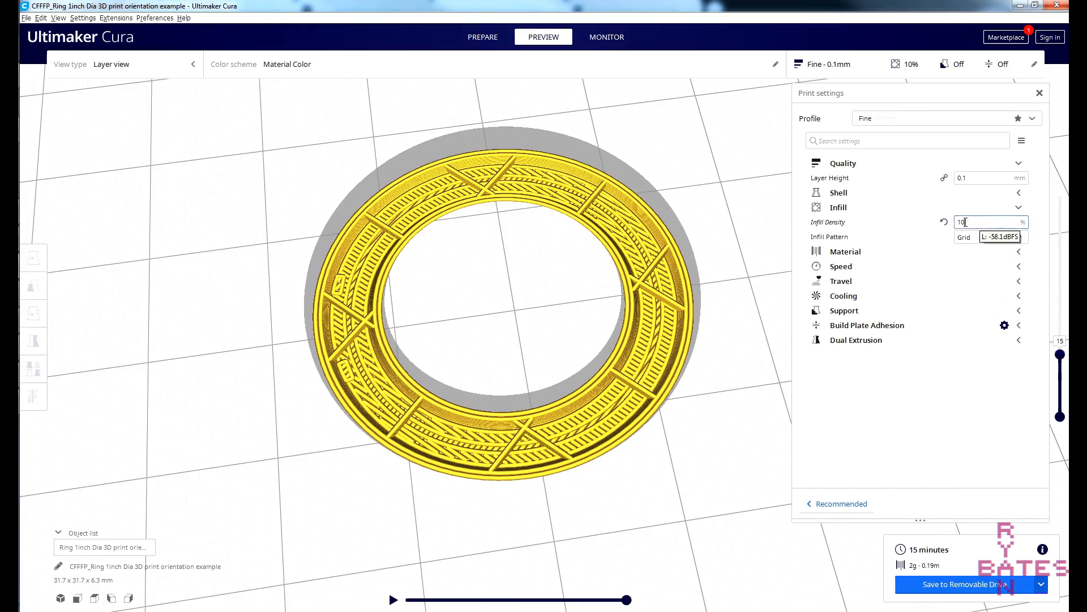
pyautogui.write('30')
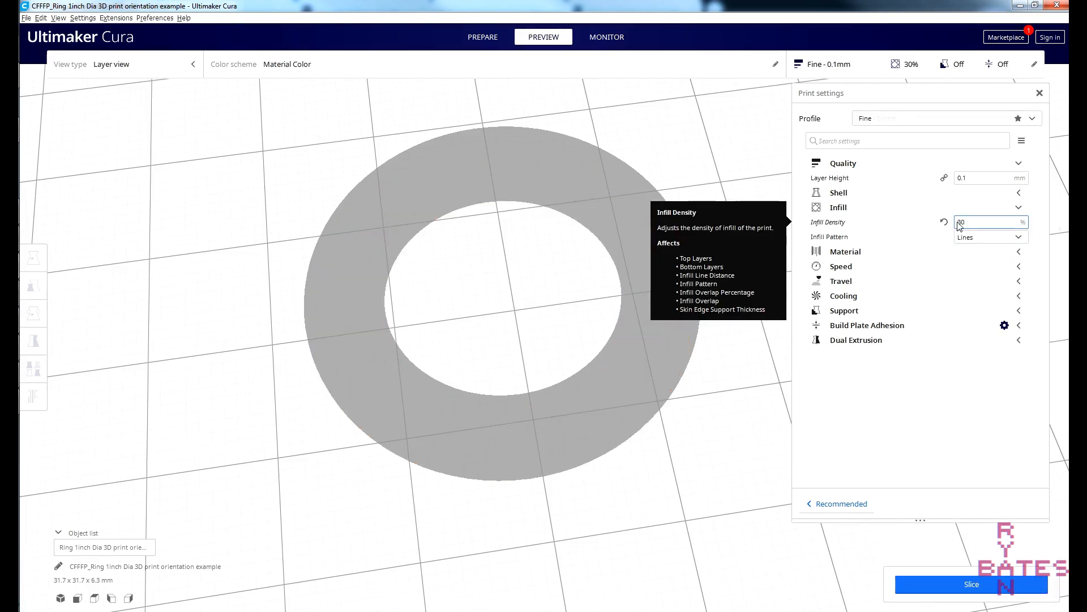
pyautogui.click(936, 586)
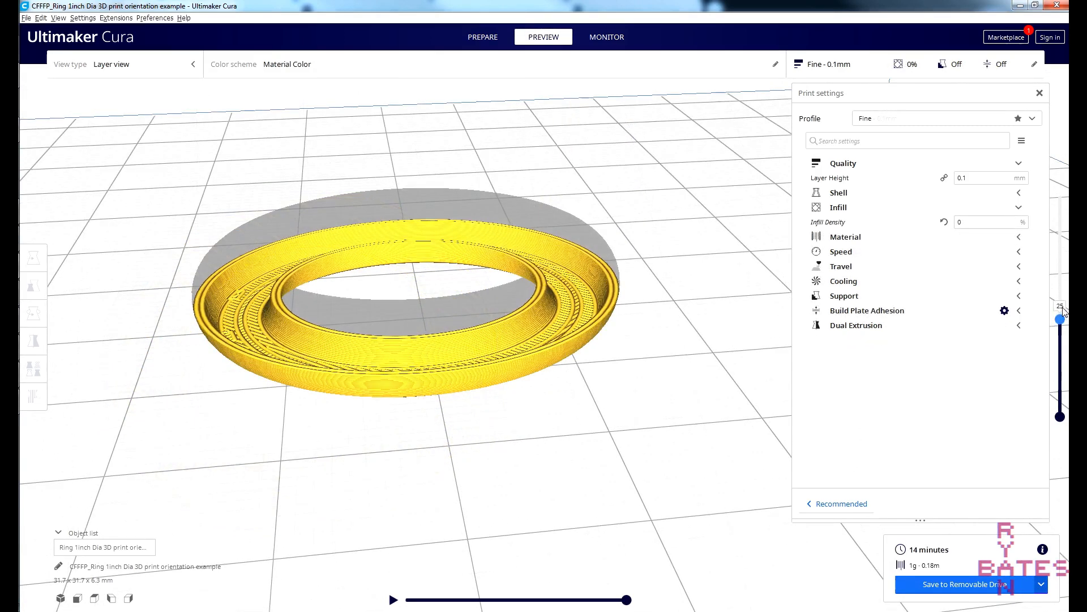
# - Raise the hollow ring's layer preview to layer 61 and return to the Prepare stage
pyautogui.moveTo(1061, 315); pyautogui.dragTo(1037, 184)
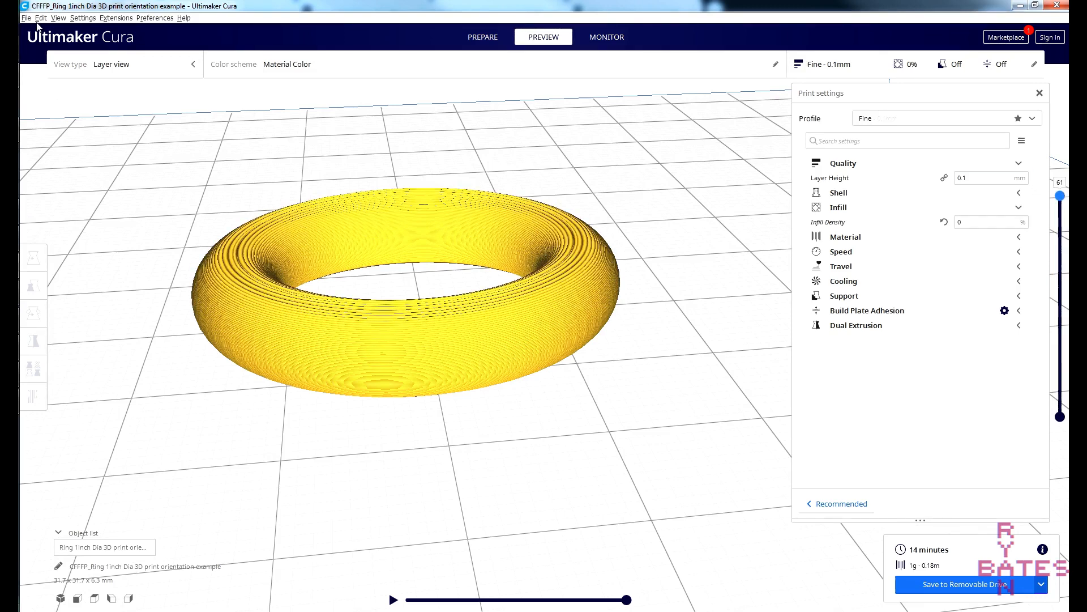
pyautogui.click(483, 37)
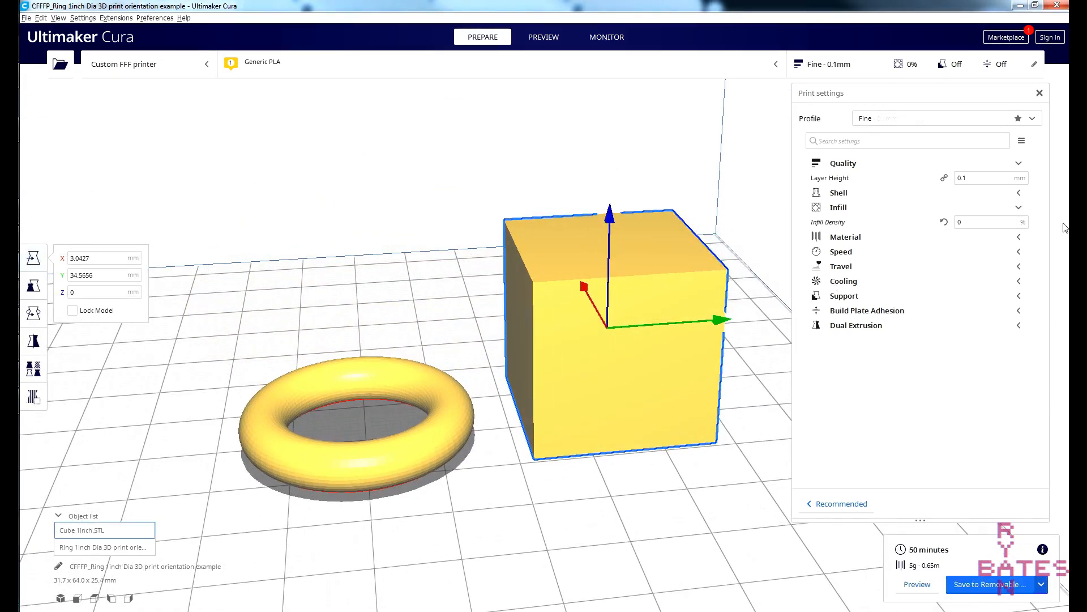
# - Preview the ring and cube with the color scheme set to Line Type
pyautogui.moveTo(1060, 190)
pyautogui.mouseDown()
pyautogui.moveTo(1063, 214)
pyautogui.moveTo(1062, 198)
pyautogui.mouseUp()
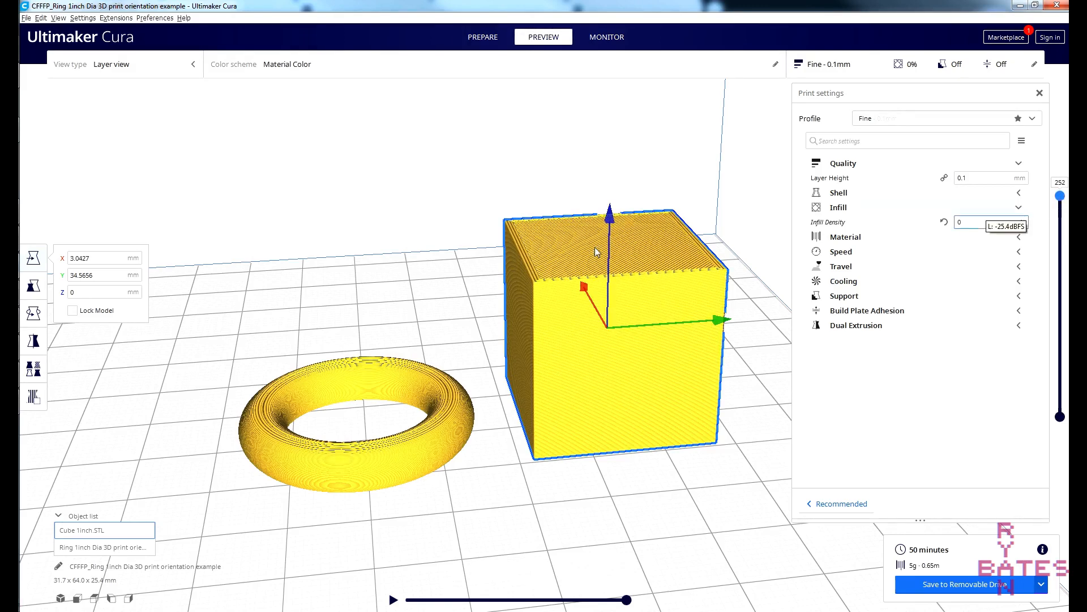
pyautogui.scroll(3, 590, 253)
pyautogui.click(330, 68)
pyautogui.click(247, 118)
pyautogui.click(243, 136)
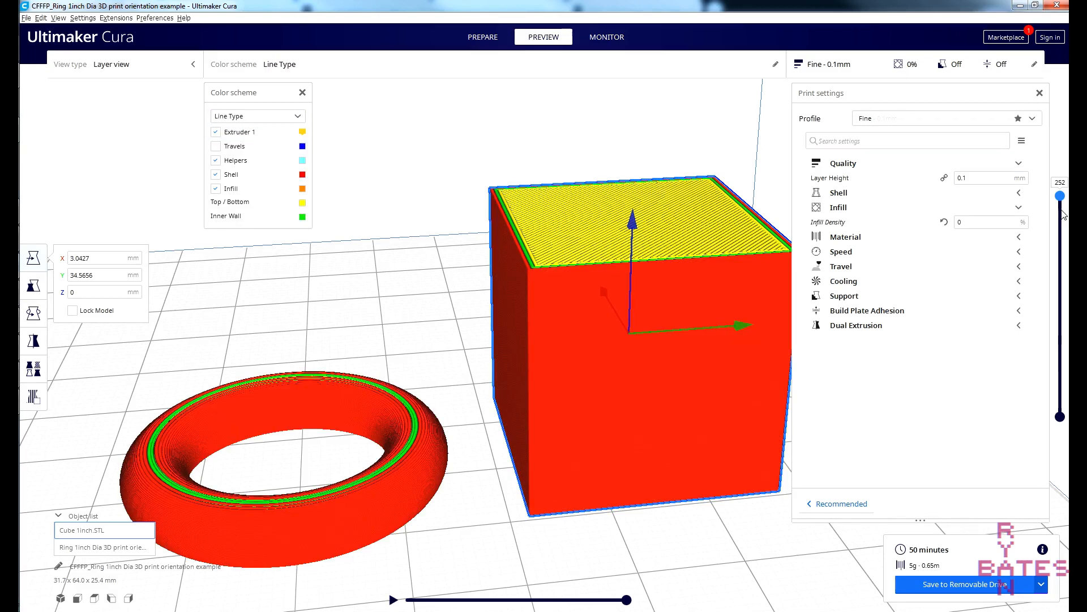
pyautogui.moveTo(1064, 203)
pyautogui.mouseDown()
pyautogui.moveTo(1066, 226)
pyautogui.moveTo(1066, 196)
pyautogui.mouseUp()
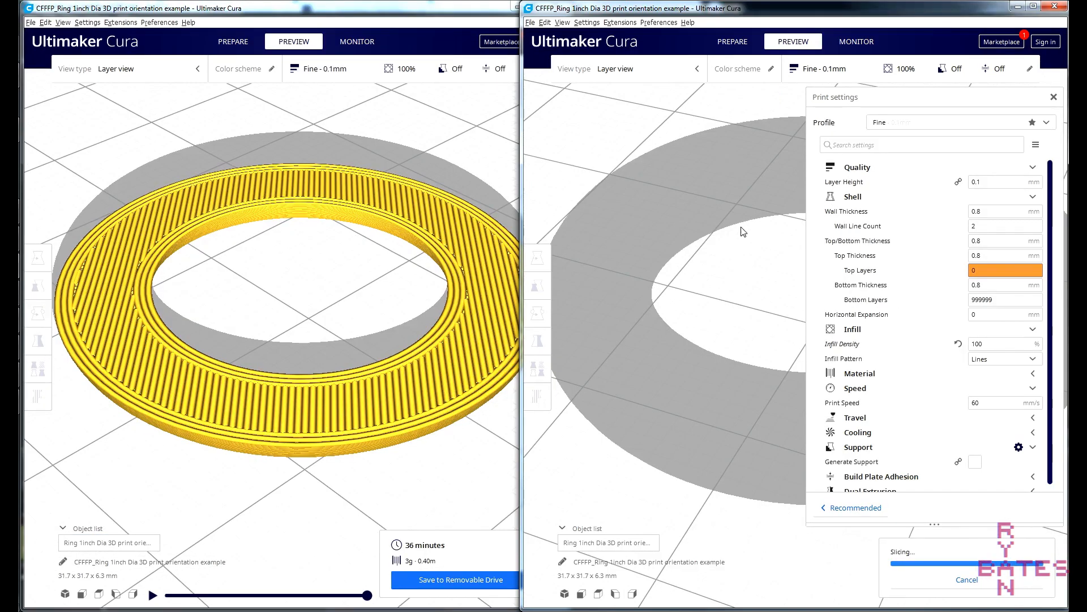
# - Set the ring's wall line count to 100, slice it again and close the print settings
pyautogui.doubleClick(972, 226)
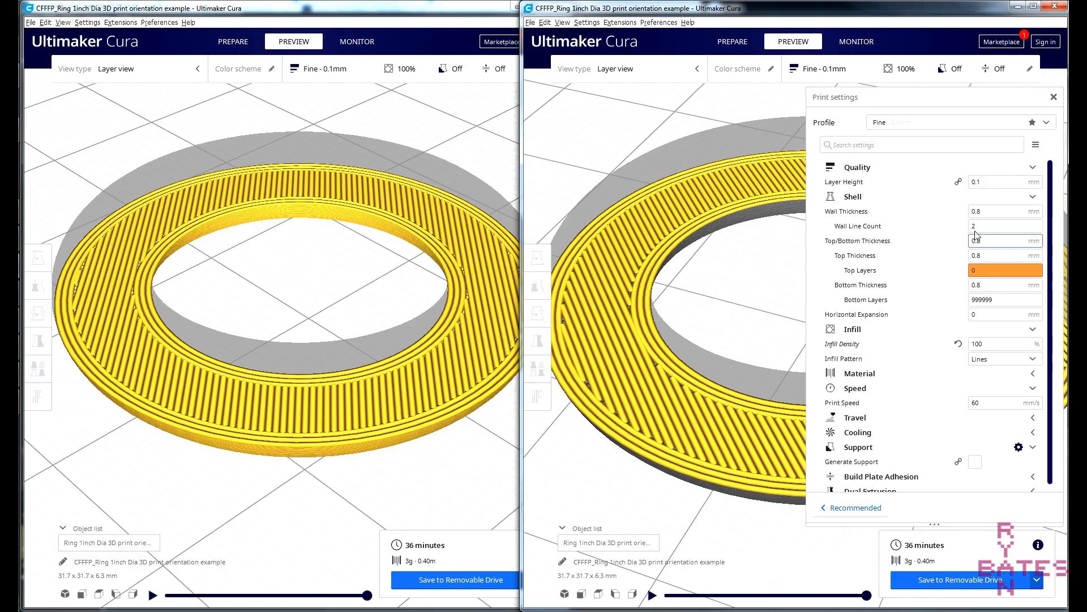
pyautogui.write('100')
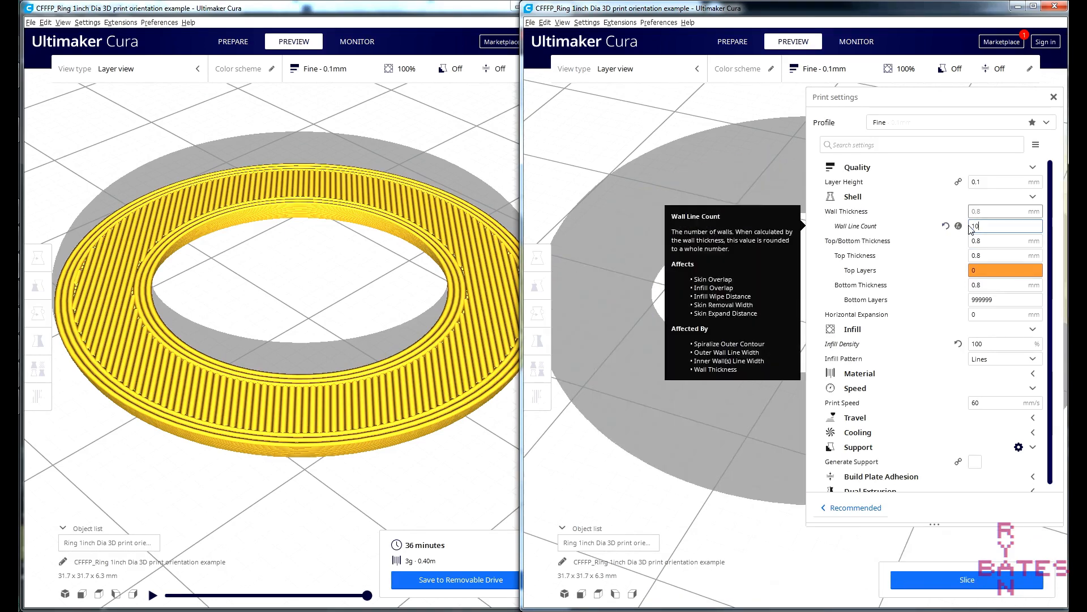
pyautogui.click(1009, 582)
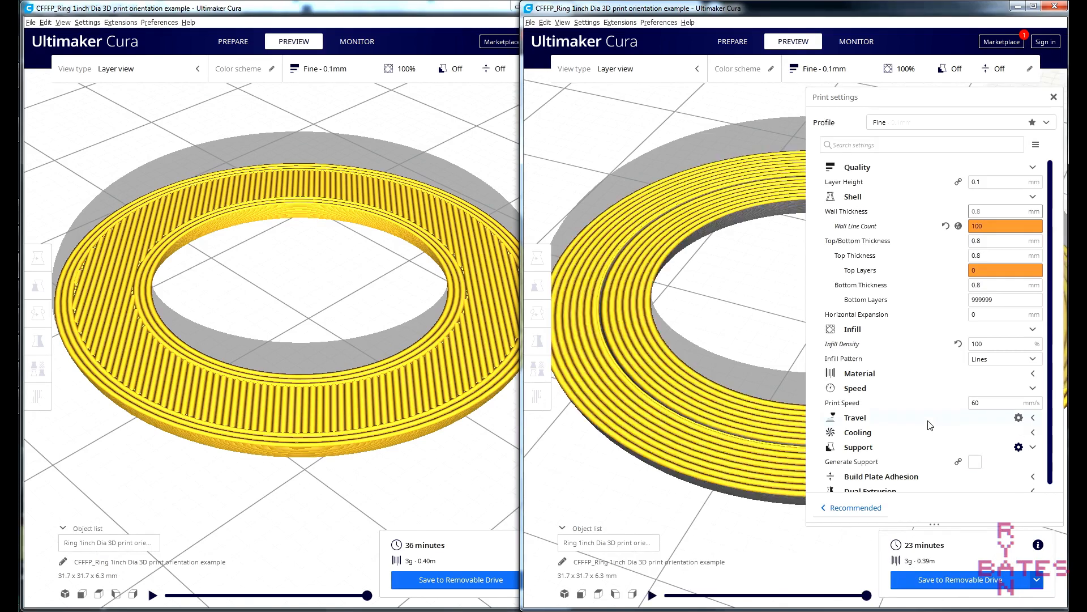
pyautogui.click(1055, 98)
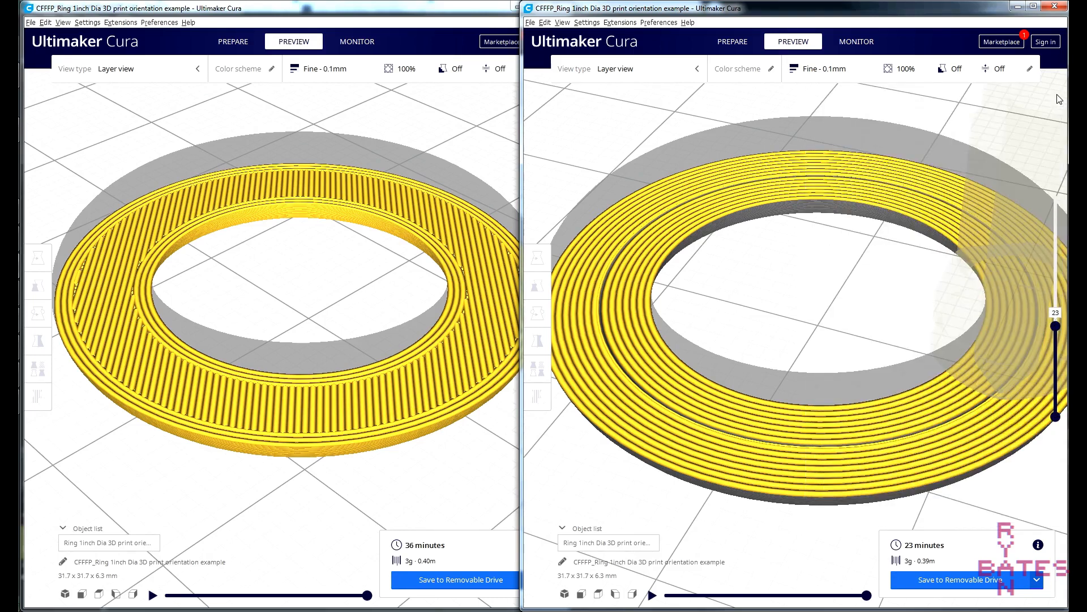
# - Play the layer 23 toolpath simulation for both ring versions to compare how they are printed
pyautogui.click(652, 595)
pyautogui.click(153, 594)
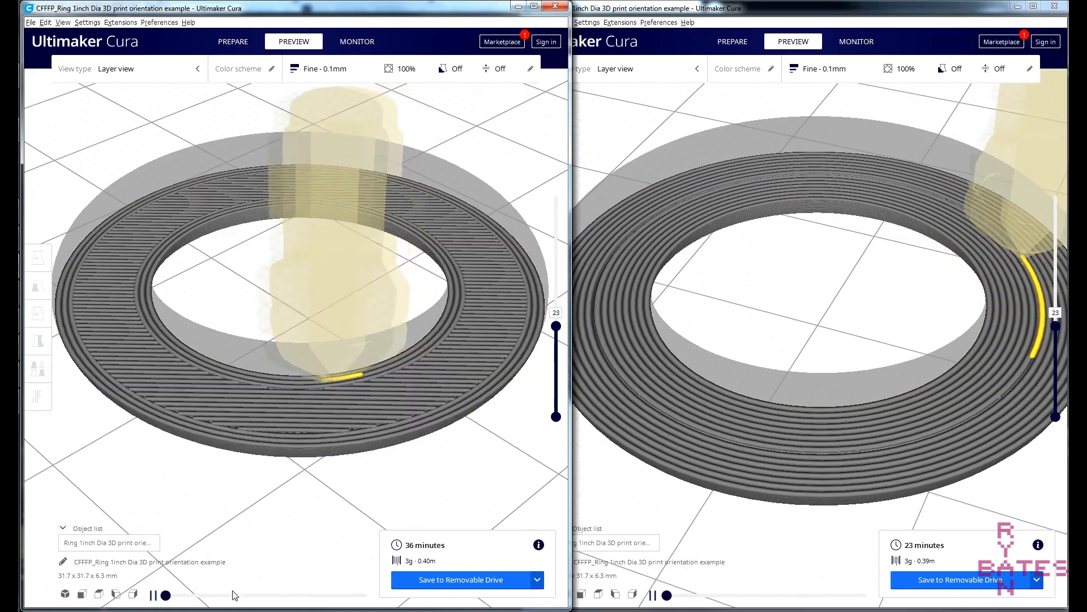
pyautogui.click(609, 518)
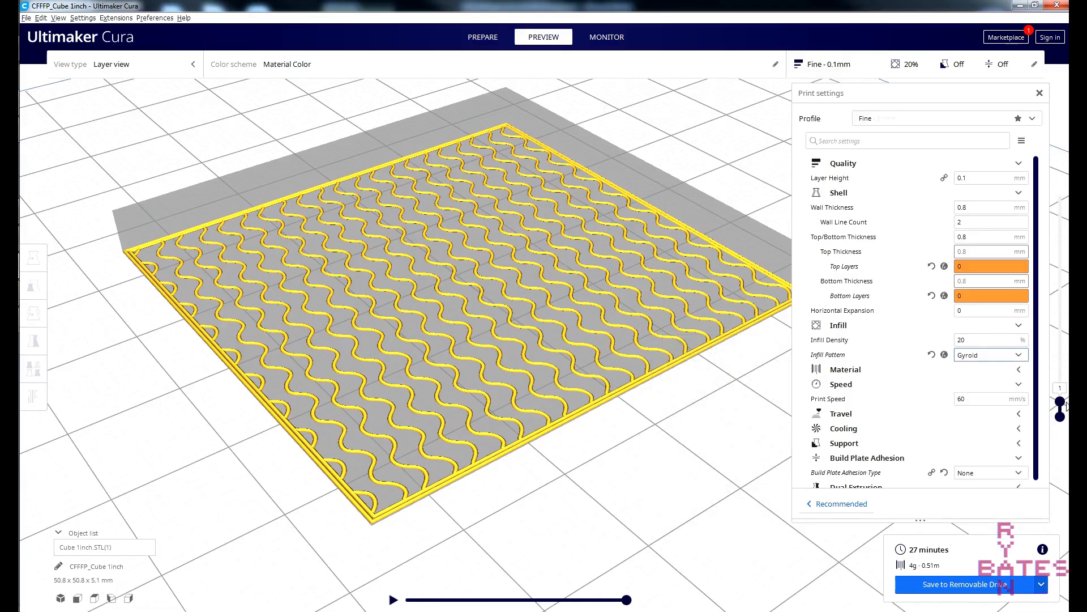
# - Change the cube's infill pattern to Cubic and preview its lower layers
pyautogui.moveTo(1065, 404)
pyautogui.mouseDown()
pyautogui.moveTo(1052, 189)
pyautogui.moveTo(1059, 401)
pyautogui.mouseUp()
pyautogui.click(991, 355)
pyautogui.click(986, 424)
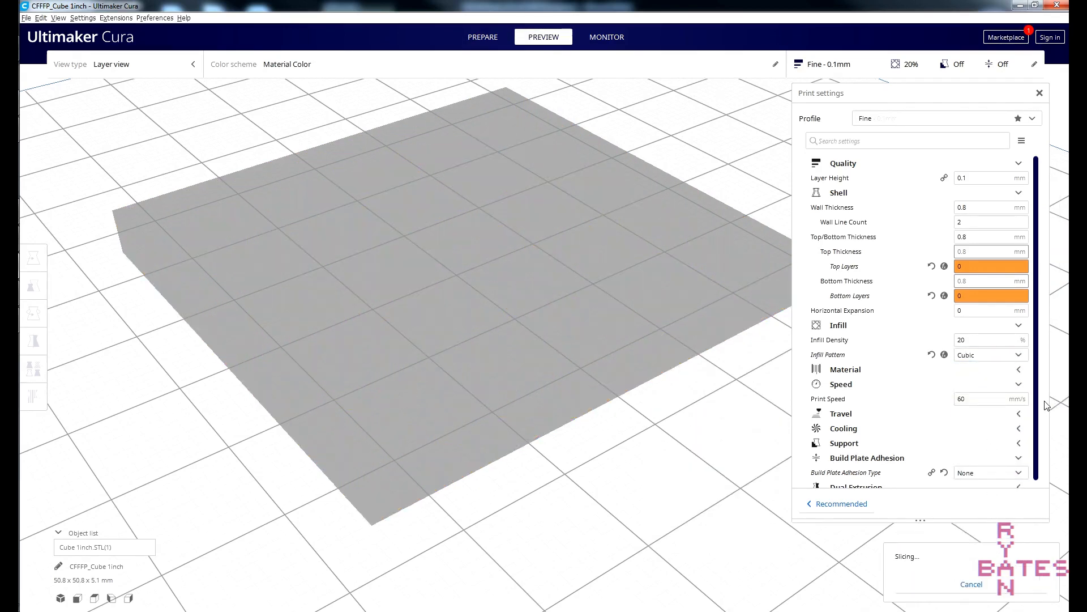
pyautogui.moveTo(1061, 400)
pyautogui.mouseDown()
pyautogui.moveTo(1056, 193)
pyautogui.moveTo(1060, 397)
pyautogui.mouseUp()
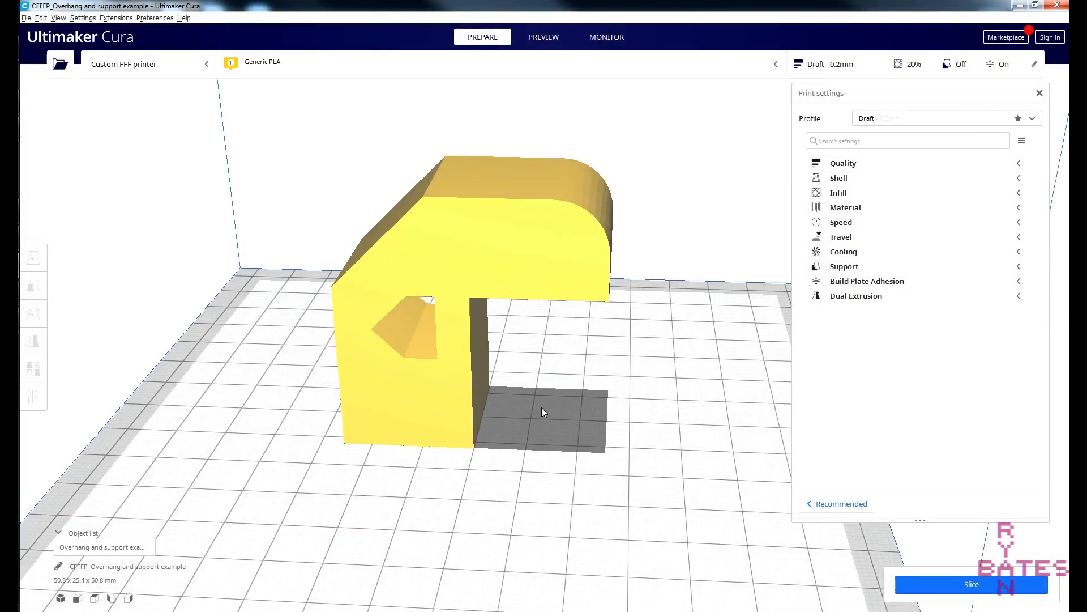
# - Turn on Generate Support for the overhang model and slice it
pyautogui.moveTo(544, 408); pyautogui.dragTo(520, 364, button='right')
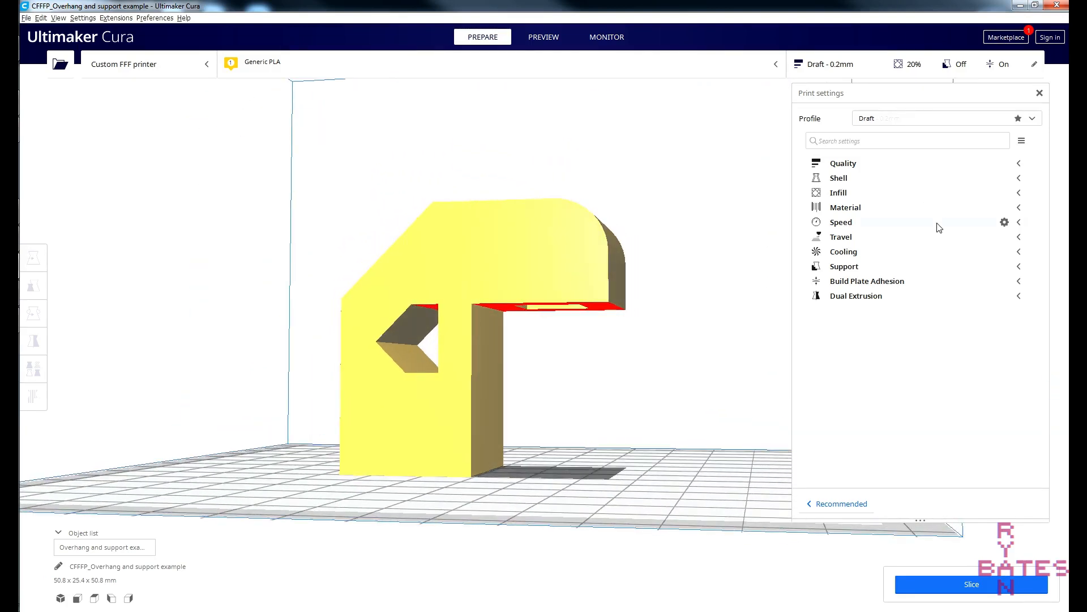
pyautogui.click(1019, 268)
pyautogui.click(963, 282)
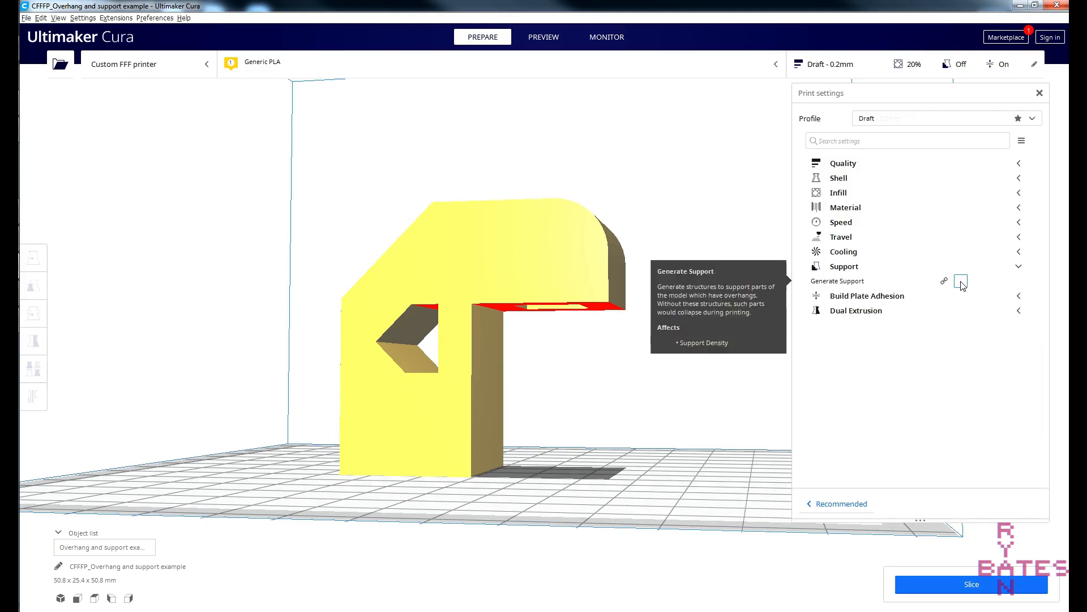
pyautogui.click(939, 584)
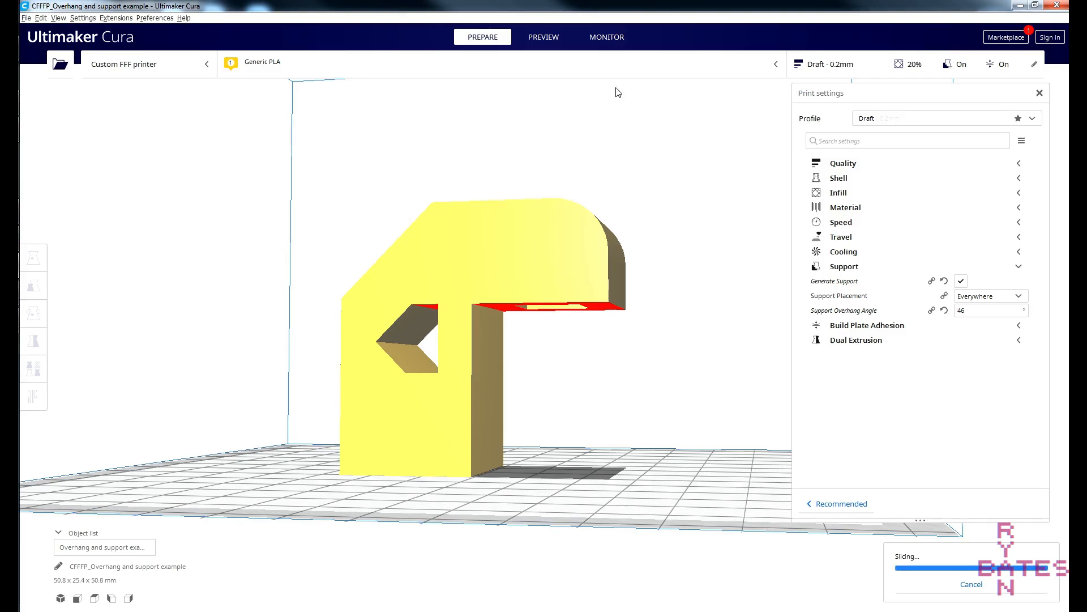
# - Preview the overhang model with Shell and Infill shown and the color scheme set to Line Type
pyautogui.click(541, 40)
pyautogui.click(549, 63)
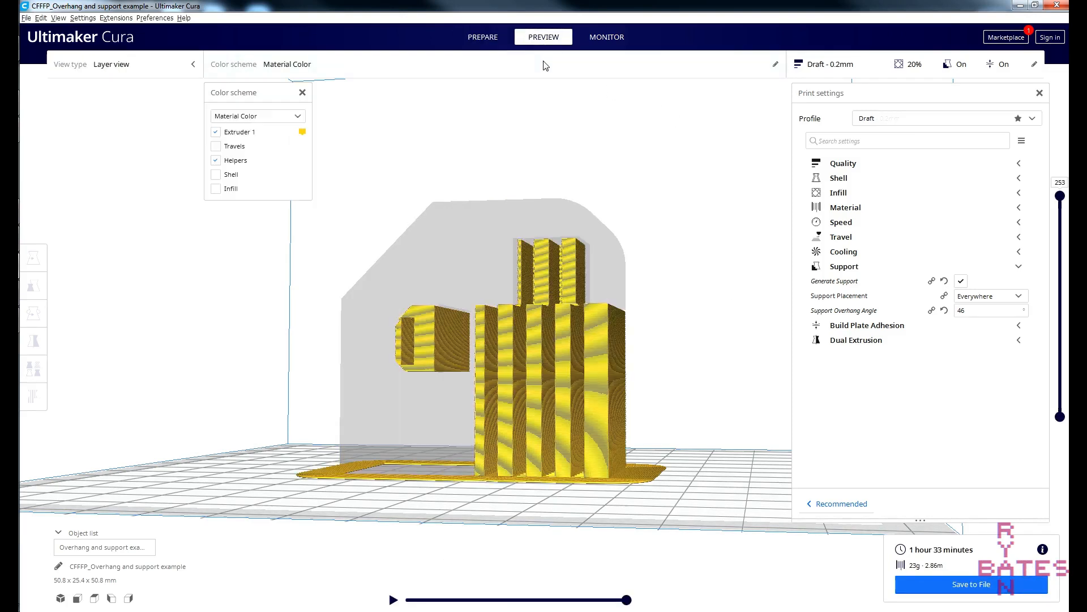
pyautogui.click(216, 175)
pyautogui.click(215, 188)
pyautogui.click(253, 116)
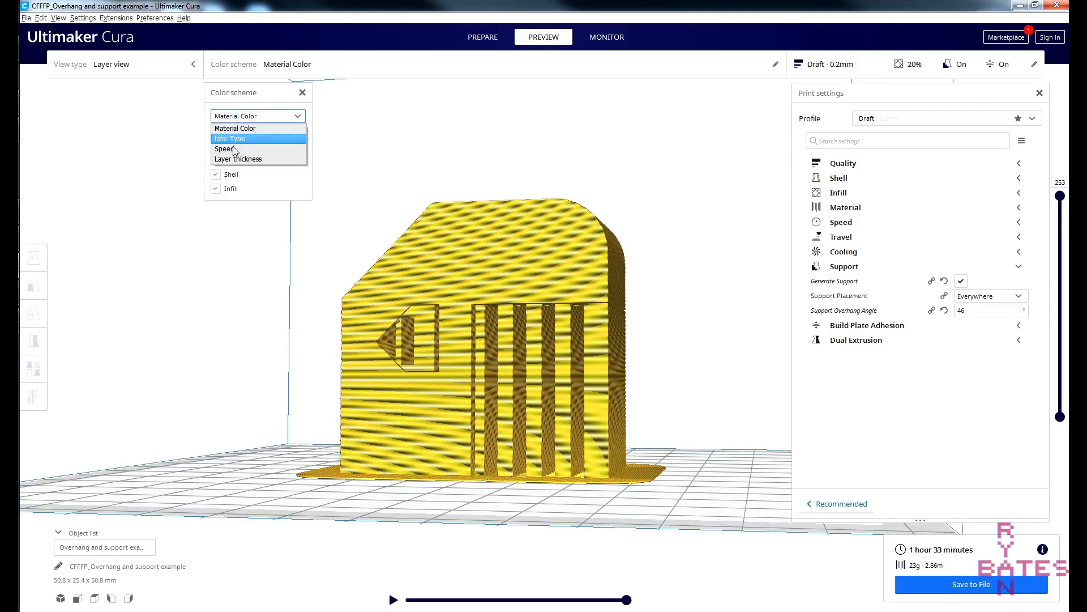
pyautogui.click(230, 139)
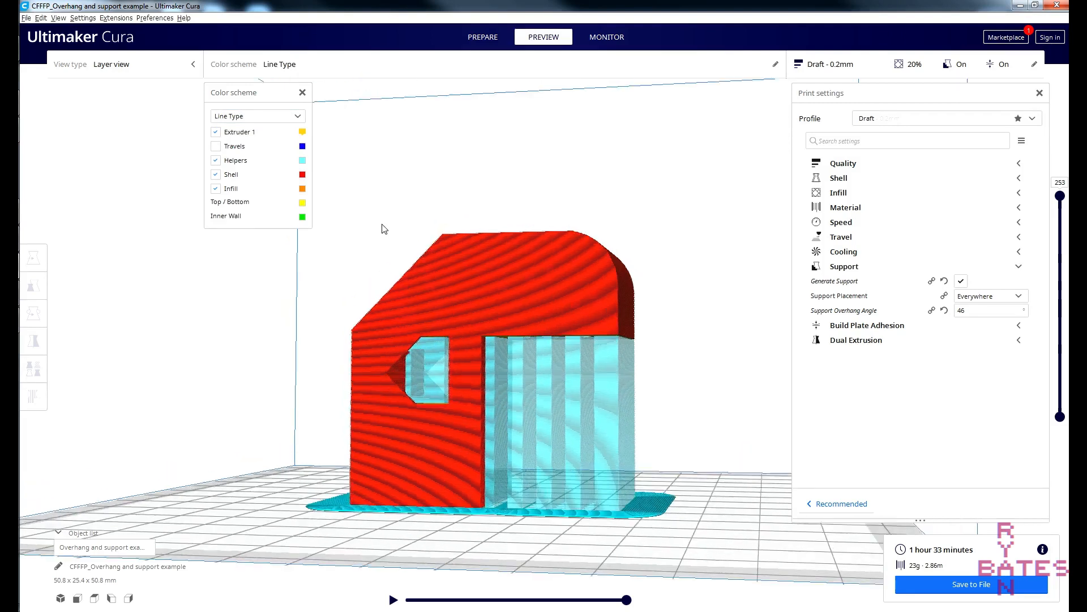
# - Lower the layer preview through the overhang model's upper layers and restore it to layer 253
pyautogui.moveTo(384, 229); pyautogui.dragTo(568, 352, button='right')
pyautogui.moveTo(1060, 195); pyautogui.dragTo(1060, 232)
pyautogui.moveTo(737, 249); pyautogui.dragTo(744, 276, button='right')
pyautogui.moveTo(1061, 233); pyautogui.dragTo(1048, 198)
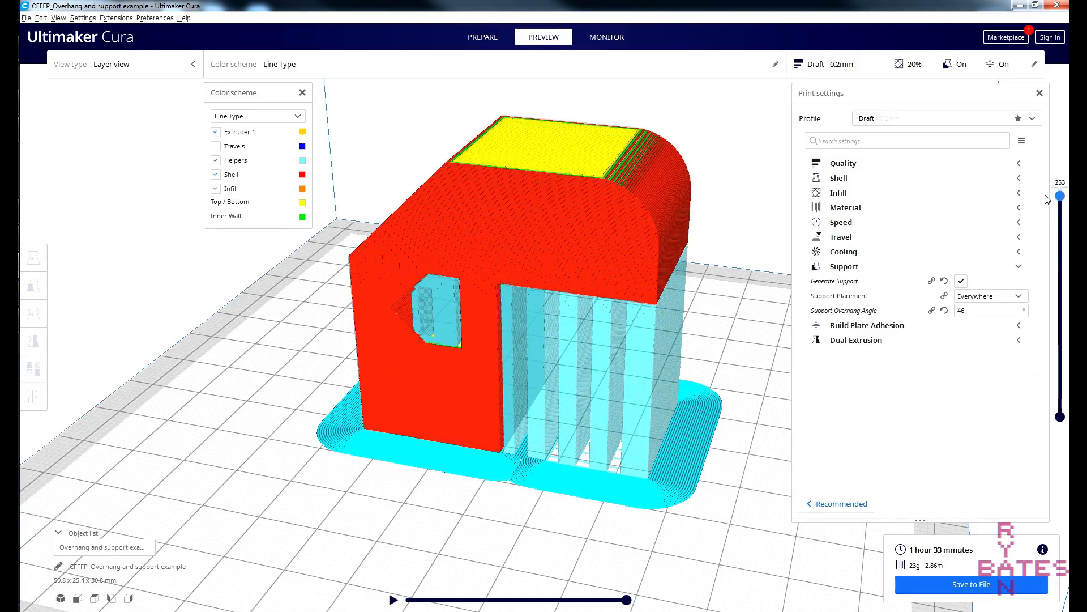
# - Hide Shell and Infill to isolate the supports and lower the layer preview to layer 244
pyautogui.click(215, 175)
pyautogui.click(215, 190)
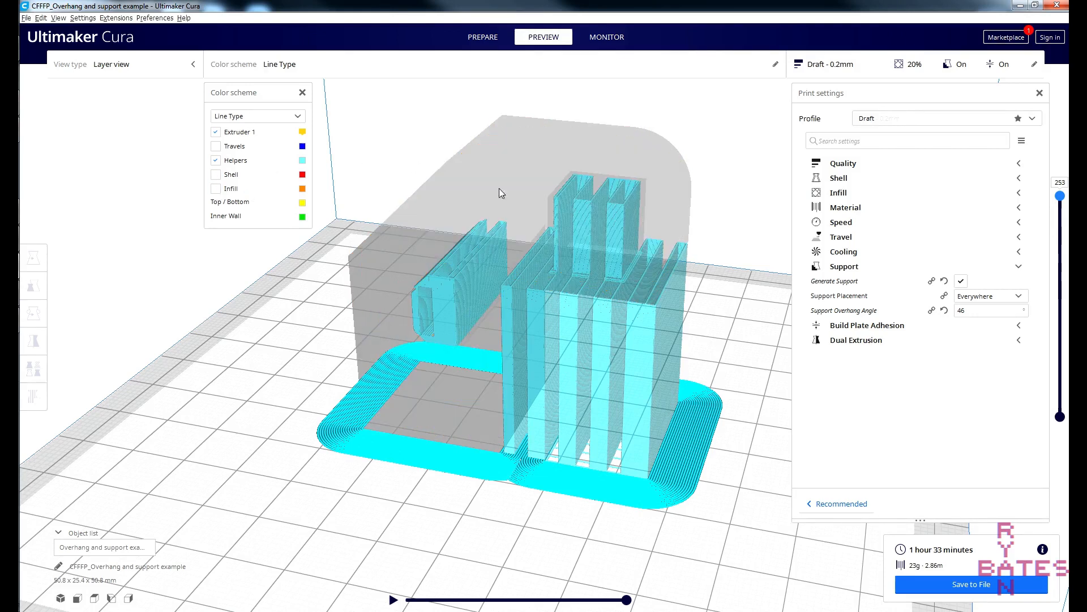
pyautogui.moveTo(1062, 229); pyautogui.dragTo(1032, 210)
# - Show Shell and Infill again and examine the overhang model's uppermost layers
pyautogui.click(216, 174)
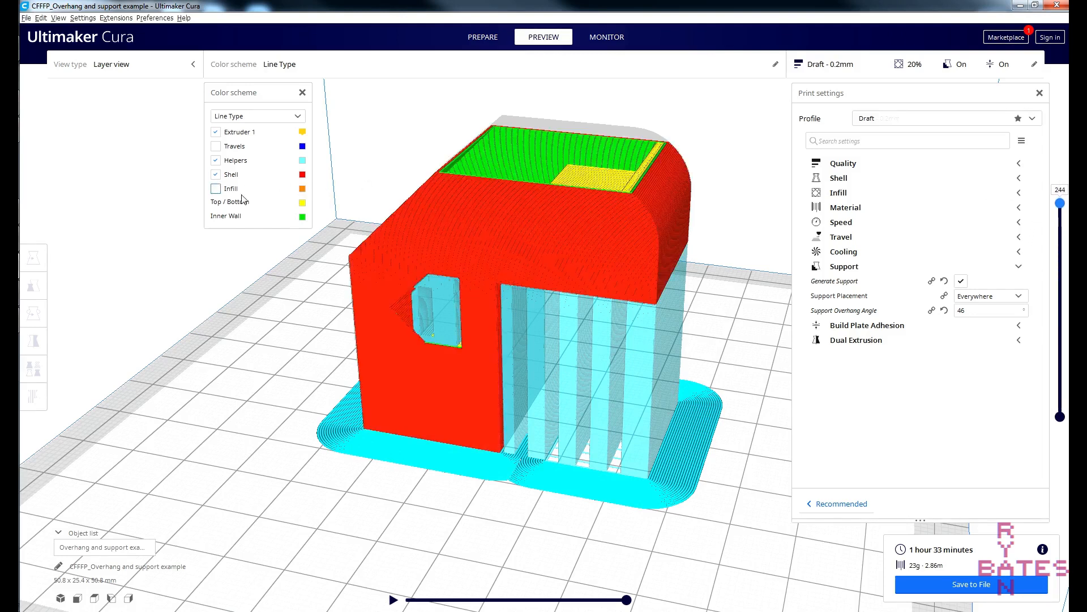
pyautogui.click(215, 188)
pyautogui.moveTo(1060, 204)
pyautogui.mouseDown()
pyautogui.moveTo(1048, 357)
pyautogui.moveTo(1060, 198)
pyautogui.mouseUp()
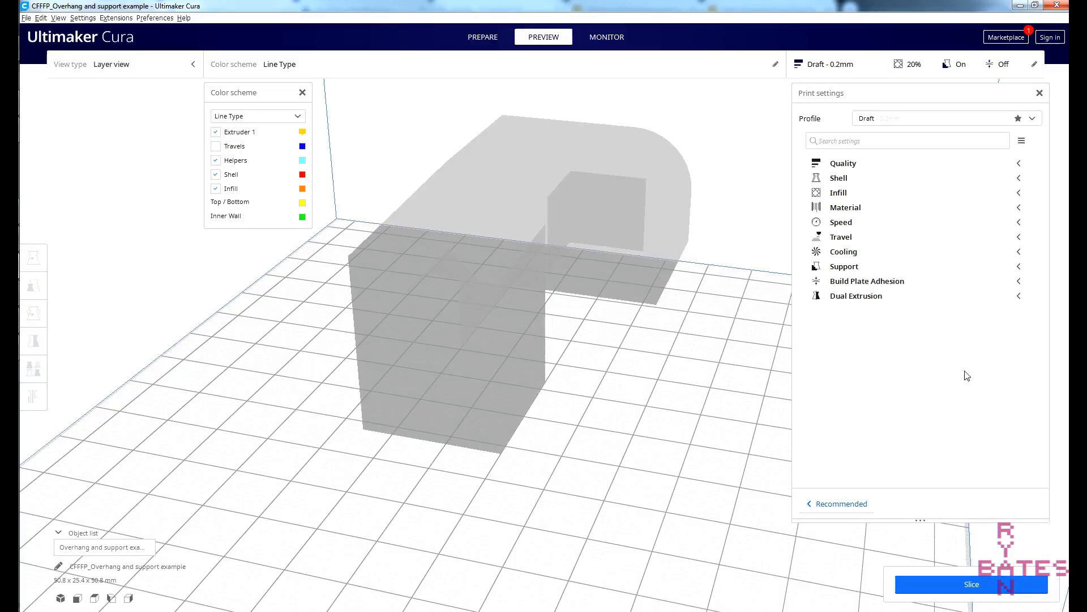
# - Slice the supported overhang model with the build plate adhesion type at None and inspect its base
pyautogui.click(1019, 282)
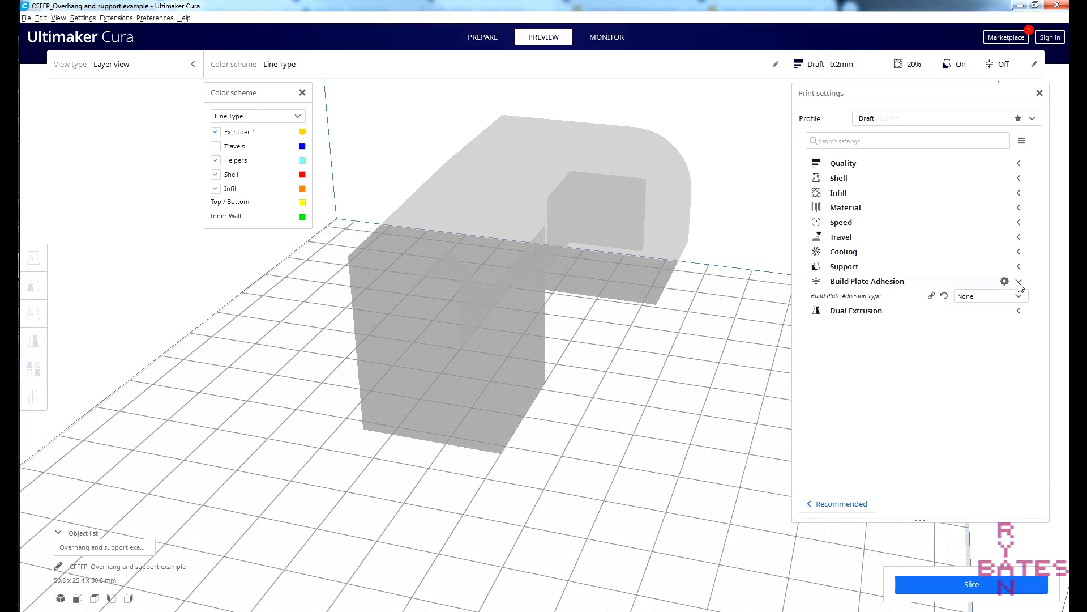
pyautogui.click(982, 583)
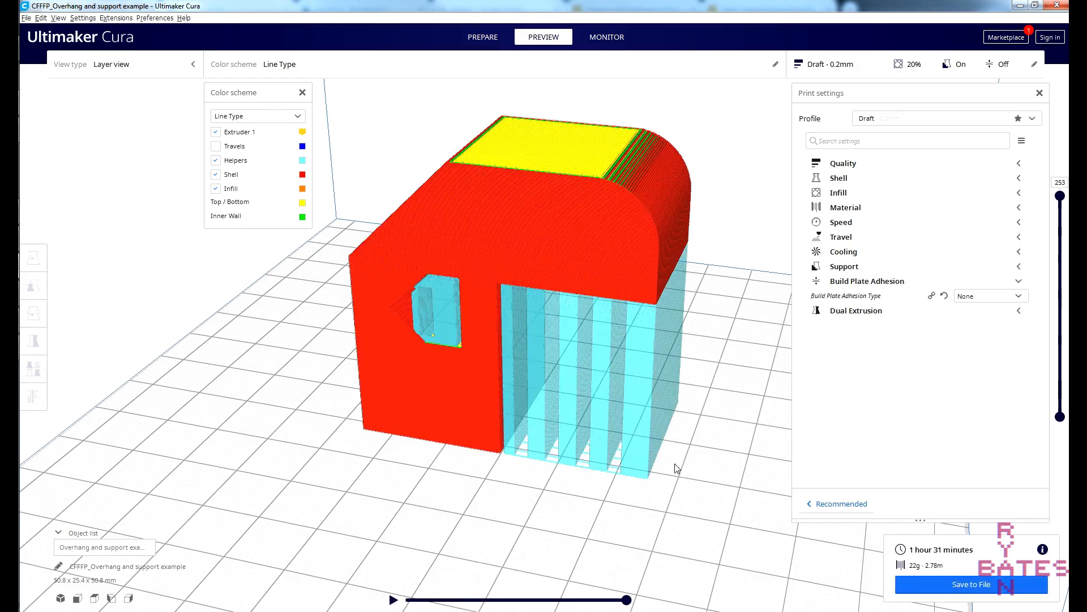
pyautogui.moveTo(696, 474); pyautogui.dragTo(753, 472, button='right')
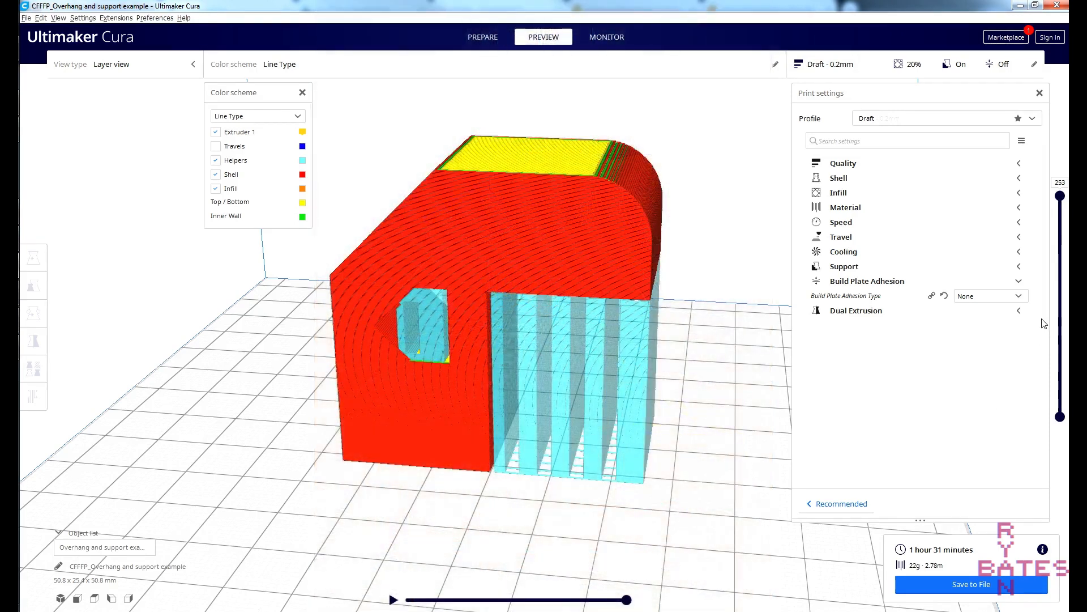
# - Review the available build plate adhesion types, keep None selected and examine where the model meets the plate
pyautogui.click(1020, 282)
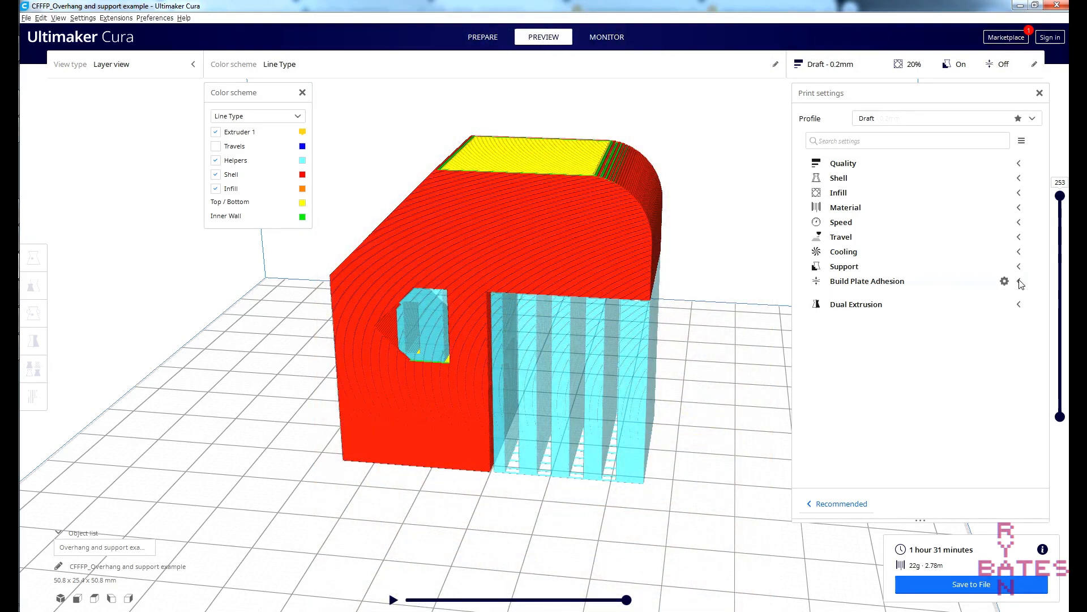
pyautogui.click(1020, 282)
pyautogui.click(1021, 296)
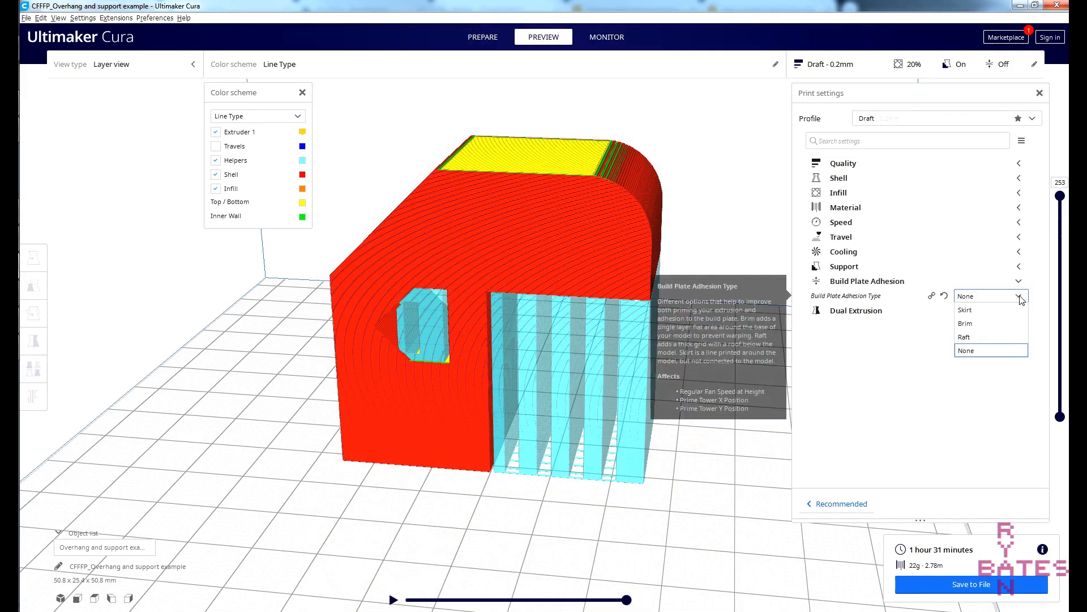
pyautogui.click(971, 353)
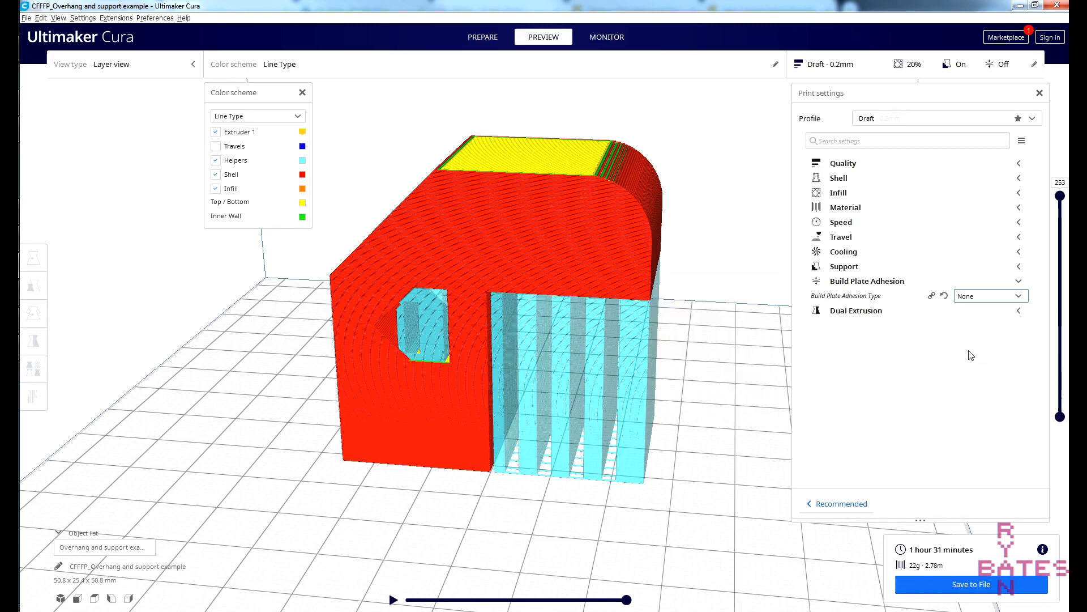
pyautogui.moveTo(699, 529); pyautogui.dragTo(653, 532, button='right')
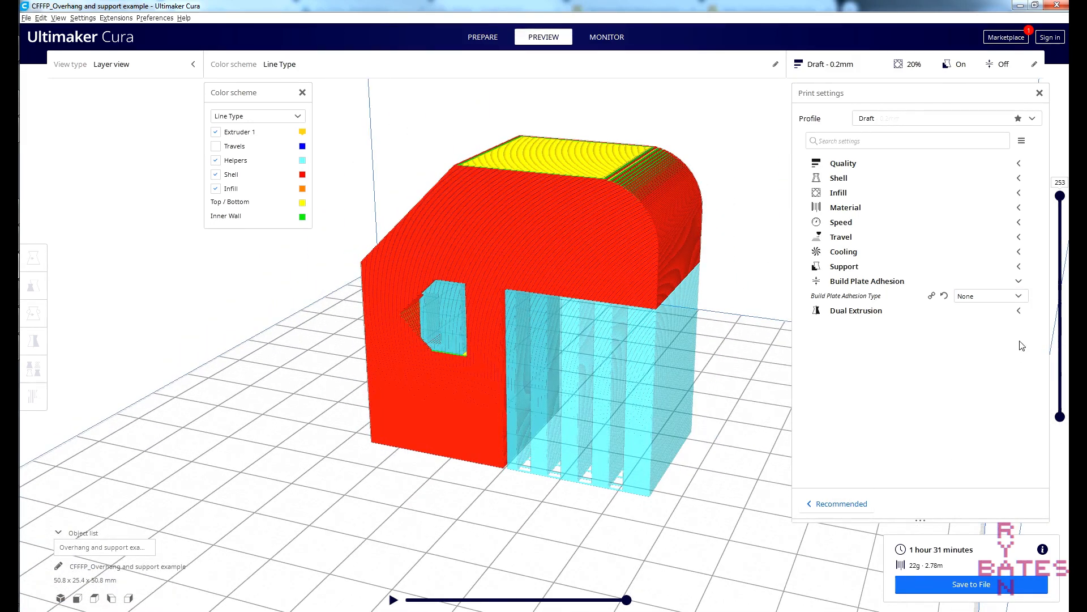
# - Set the build plate adhesion type to Skirt and slice the overhang model again
pyautogui.click(1019, 296)
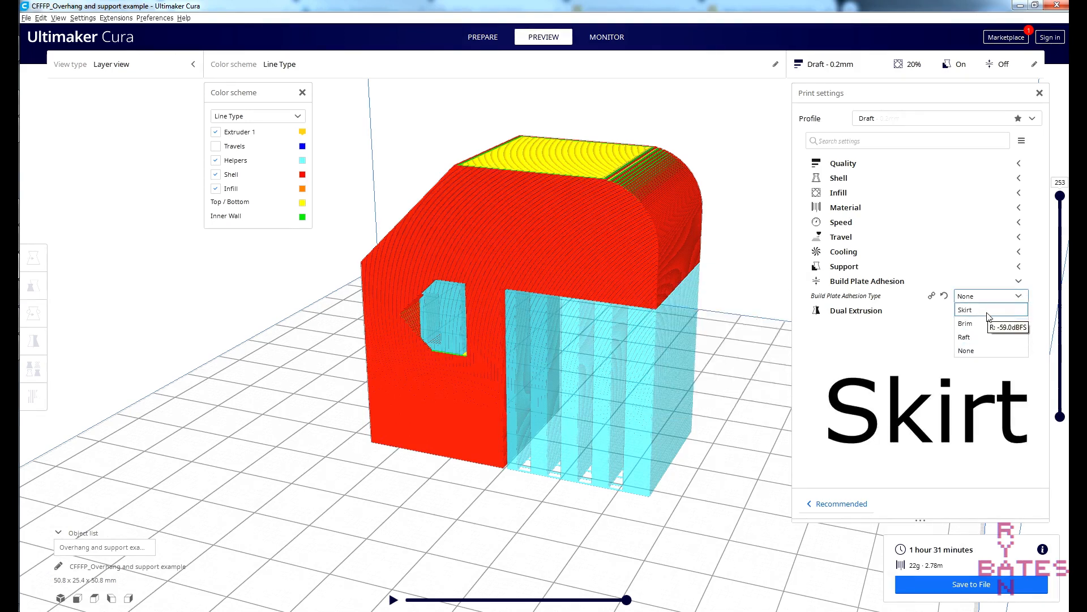
pyautogui.click(969, 309)
pyautogui.click(957, 577)
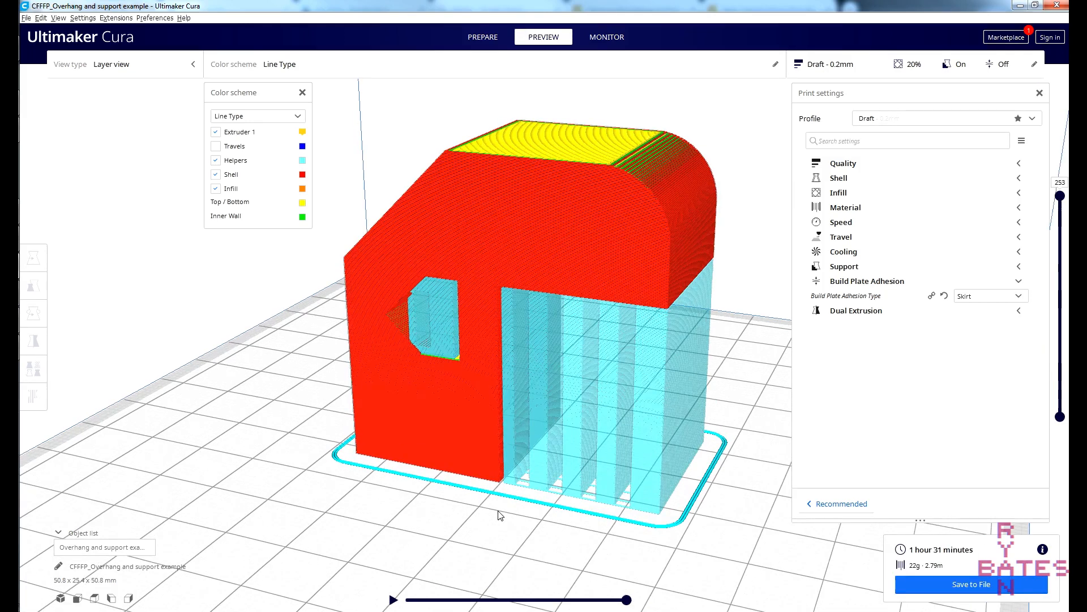
# - Examine the skirt outline up close around the base of the model and its supports
pyautogui.scroll(5, 499, 514)
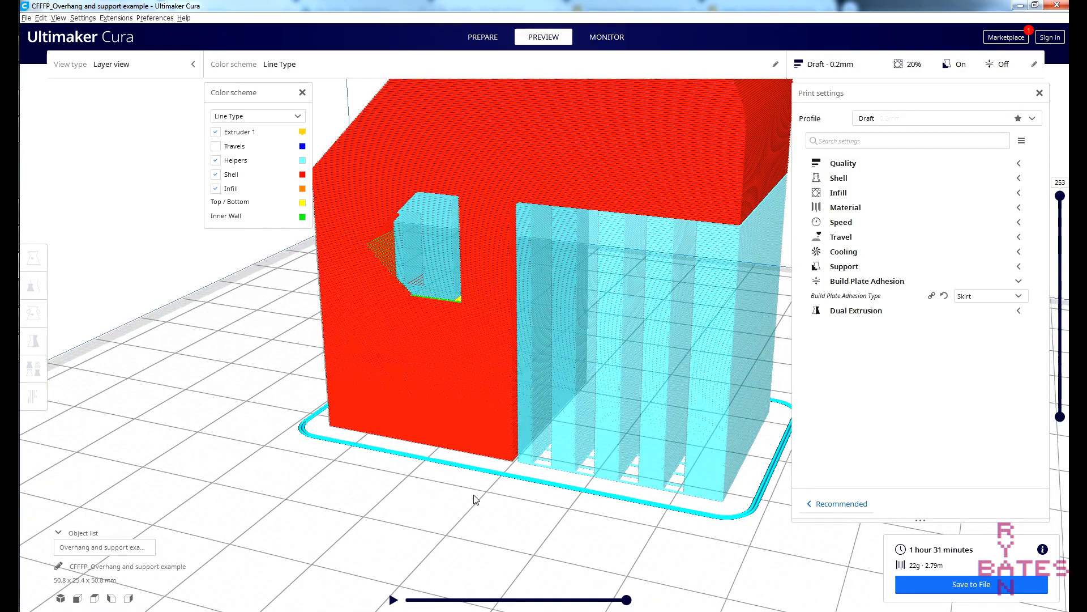
pyautogui.scroll(5, 476, 500)
pyautogui.moveTo(440, 461); pyautogui.dragTo(402, 409, button='right')
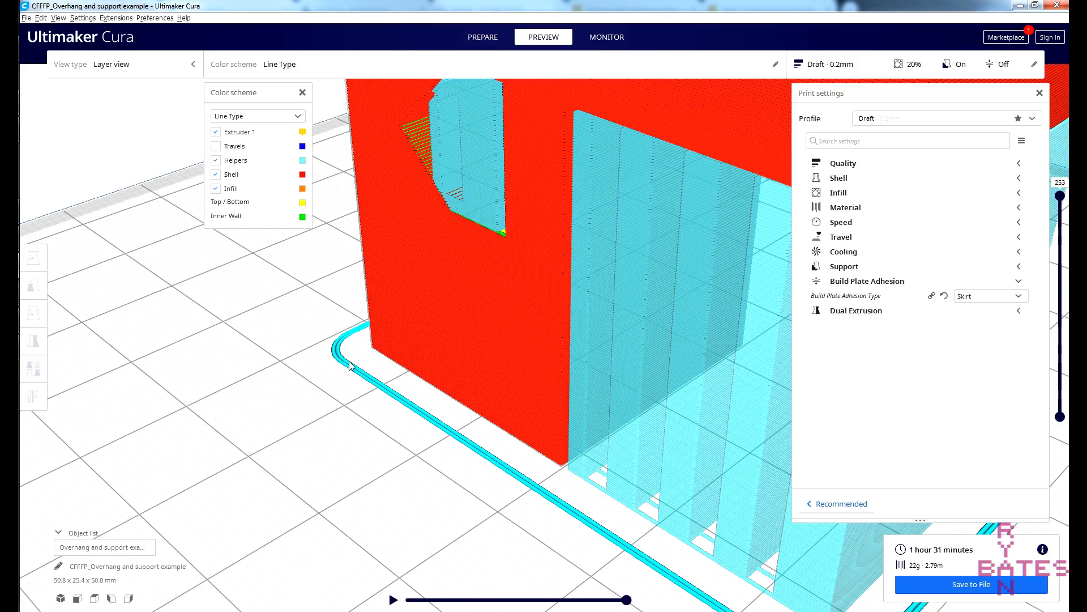
pyautogui.scroll(-3, 447, 440)
pyautogui.scroll(4, 490, 426)
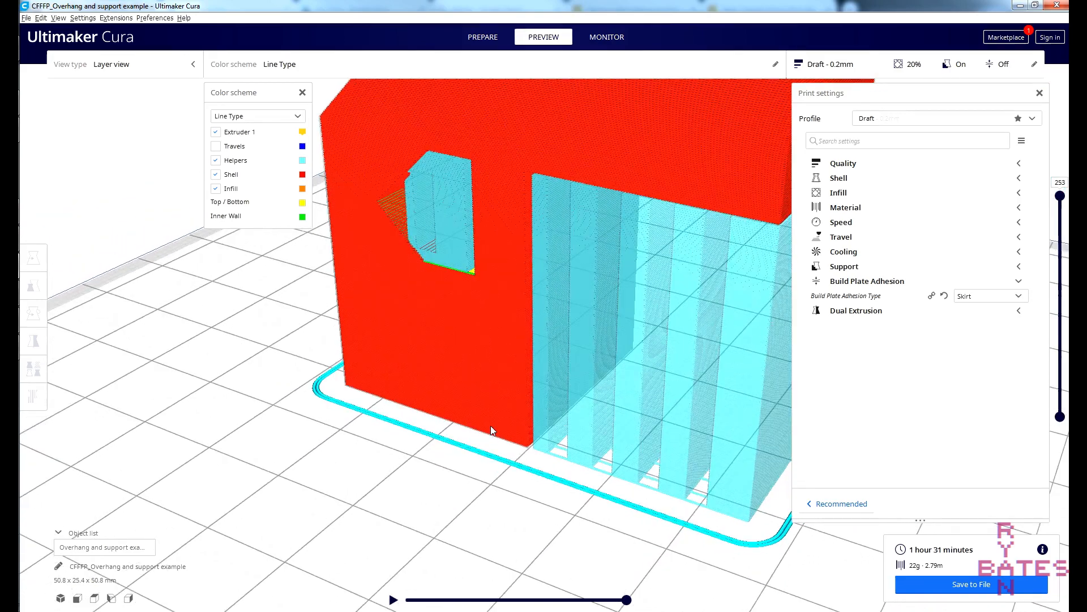
pyautogui.scroll(-4, 444, 453)
pyautogui.scroll(2, 453, 456)
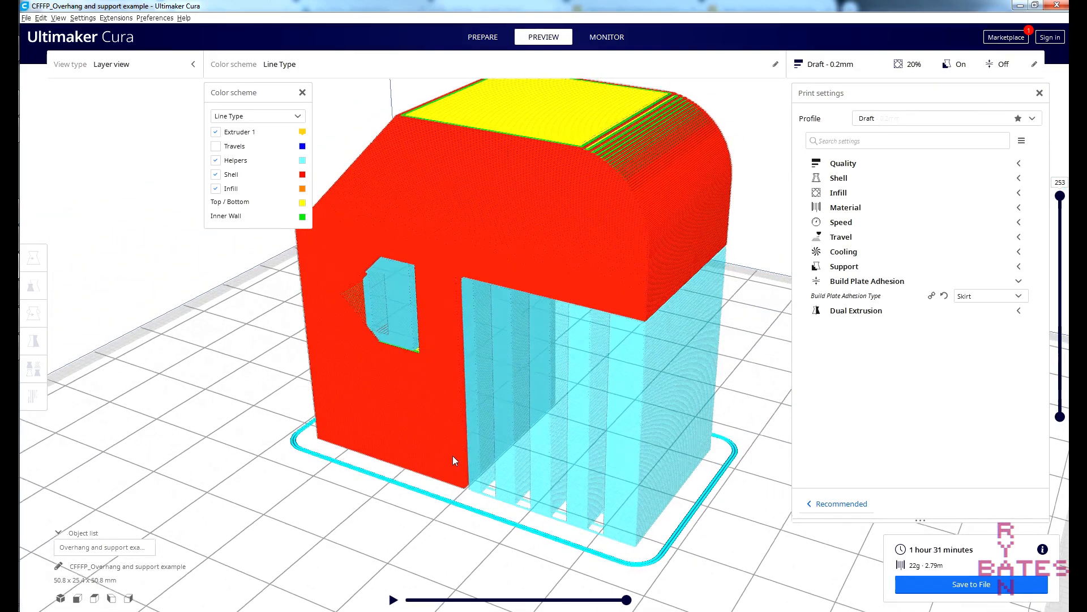
# - Lower the layer preview to layer 1 to inspect the skirt, and raise it to layer 27
pyautogui.moveTo(1064, 198); pyautogui.dragTo(1026, 435)
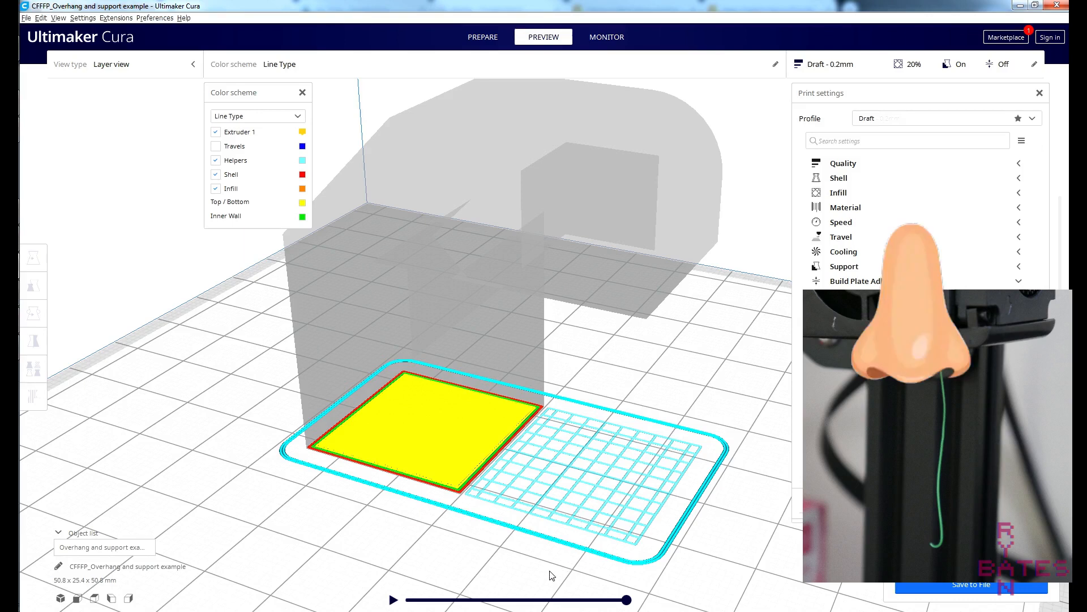
pyautogui.moveTo(526, 558); pyautogui.dragTo(524, 543, button='middle')
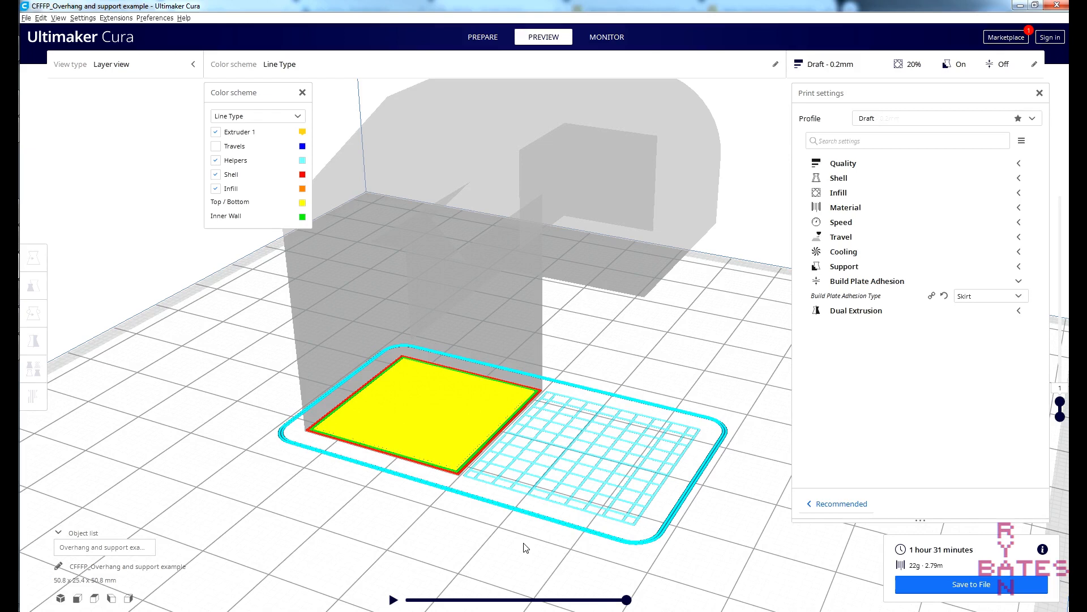
pyautogui.moveTo(502, 579)
pyautogui.mouseDown(button='right')
pyautogui.moveTo(472, 571)
pyautogui.moveTo(500, 575)
pyautogui.mouseUp(button='right')
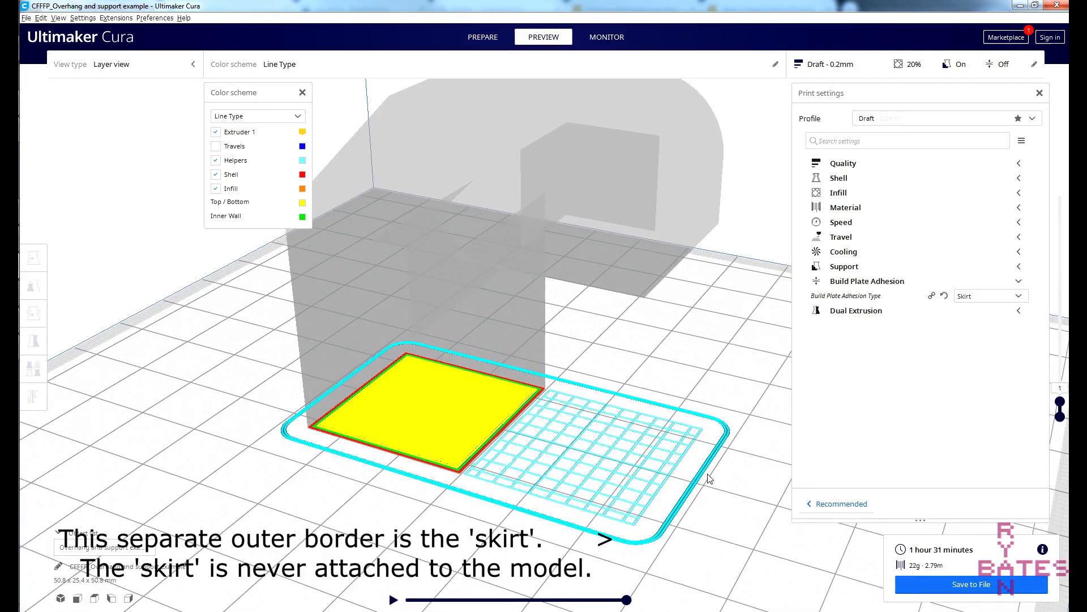
pyautogui.moveTo(1061, 401); pyautogui.dragTo(1060, 381)
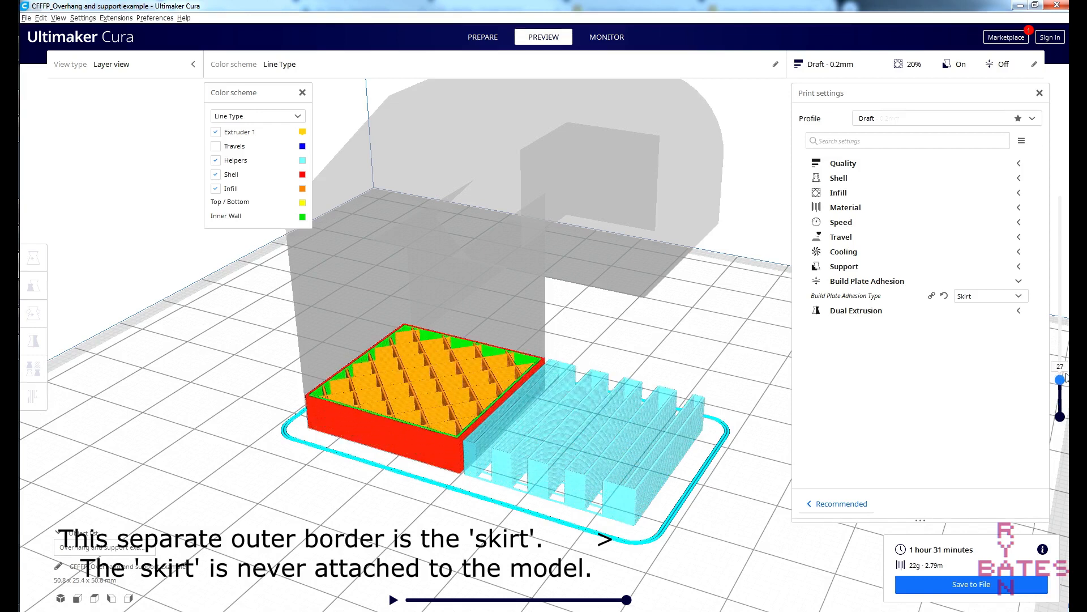
# - Toggle the display of Helpers off and on to identify the skirt and supports, and raise the layer preview to layer 81
pyautogui.click(216, 161)
pyautogui.click(216, 161)
pyautogui.click(216, 161)
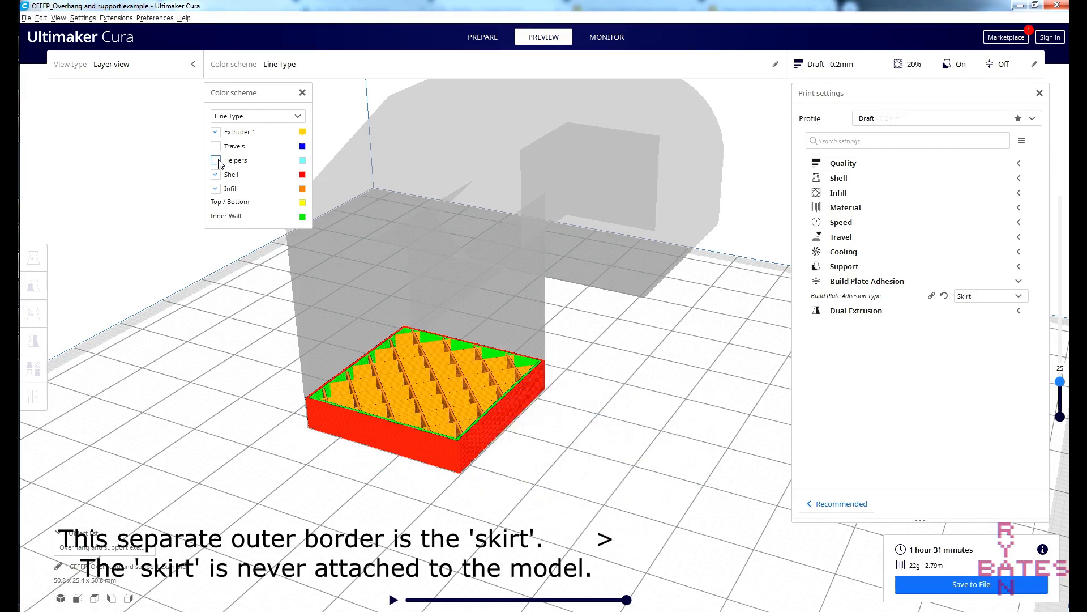
pyautogui.click(217, 160)
pyautogui.click(216, 161)
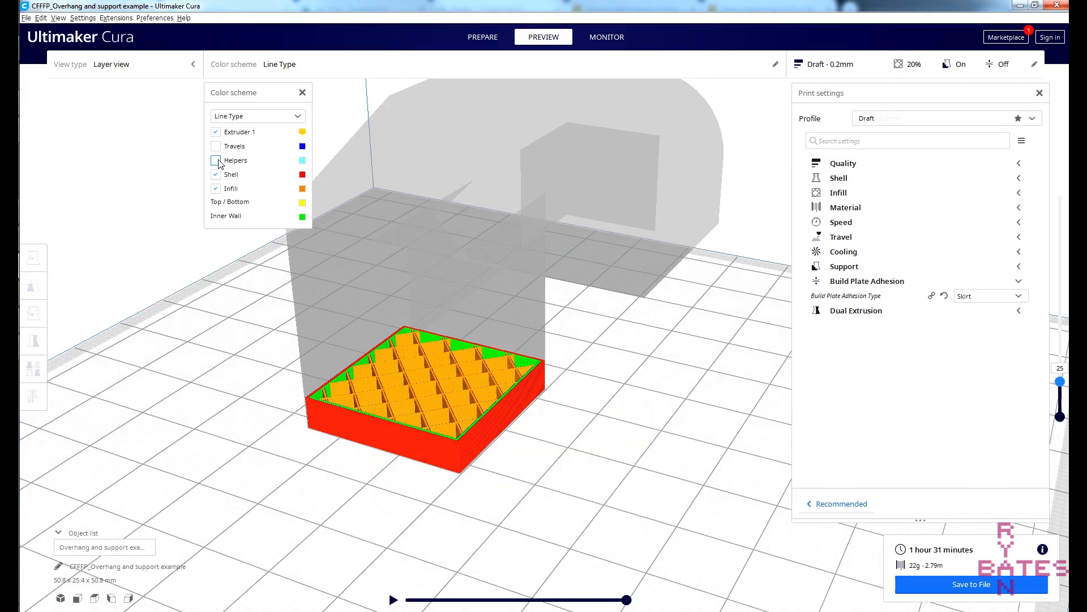
pyautogui.click(216, 160)
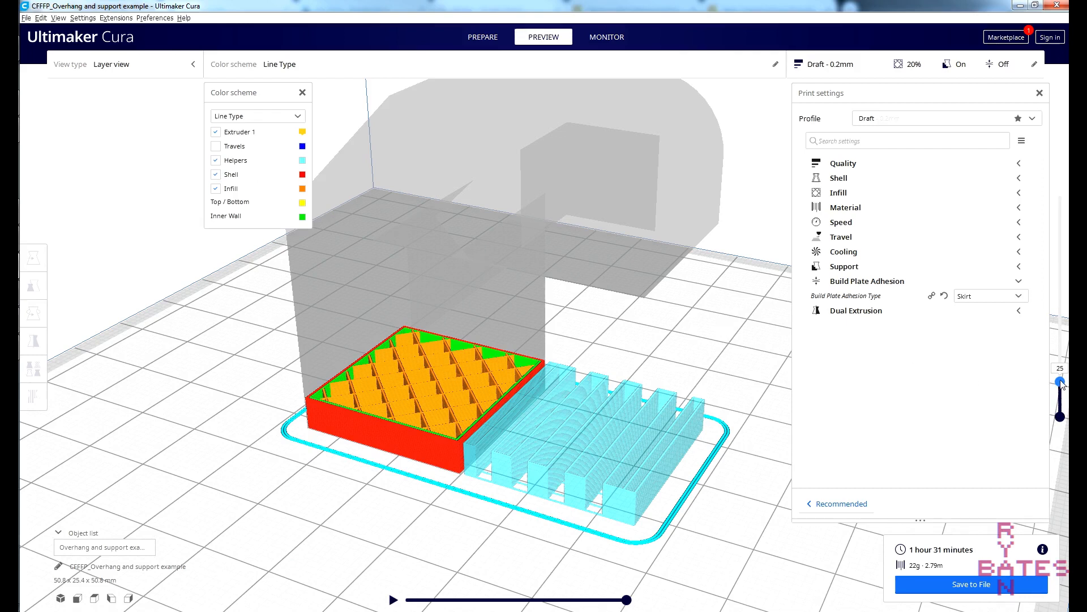
pyautogui.moveTo(1060, 382); pyautogui.dragTo(1059, 336)
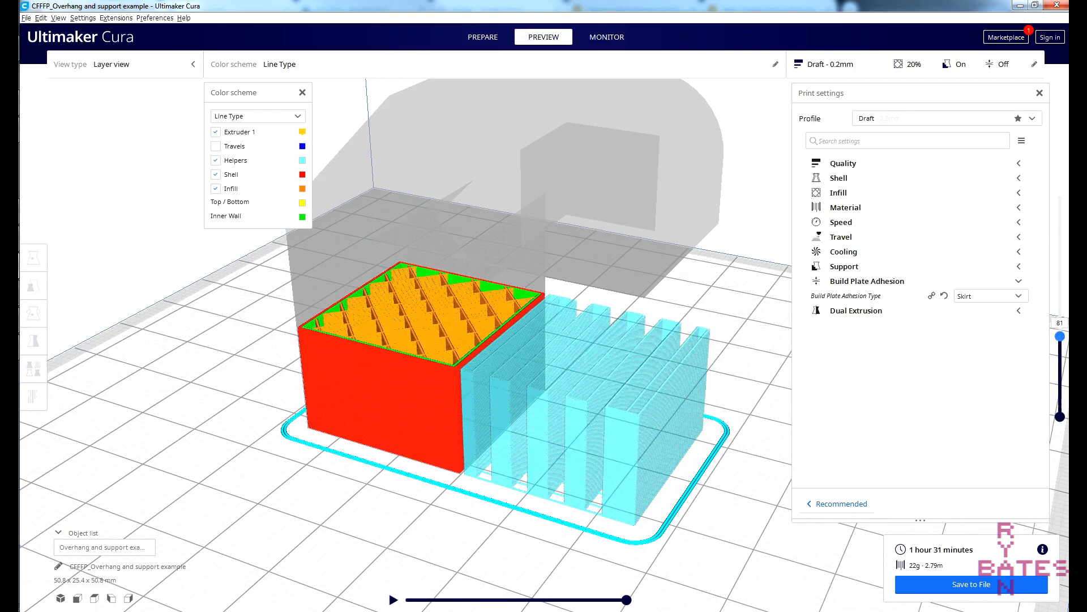
# - Set the build plate adhesion type to Brim and slice the overhang model again
pyautogui.click(1019, 297)
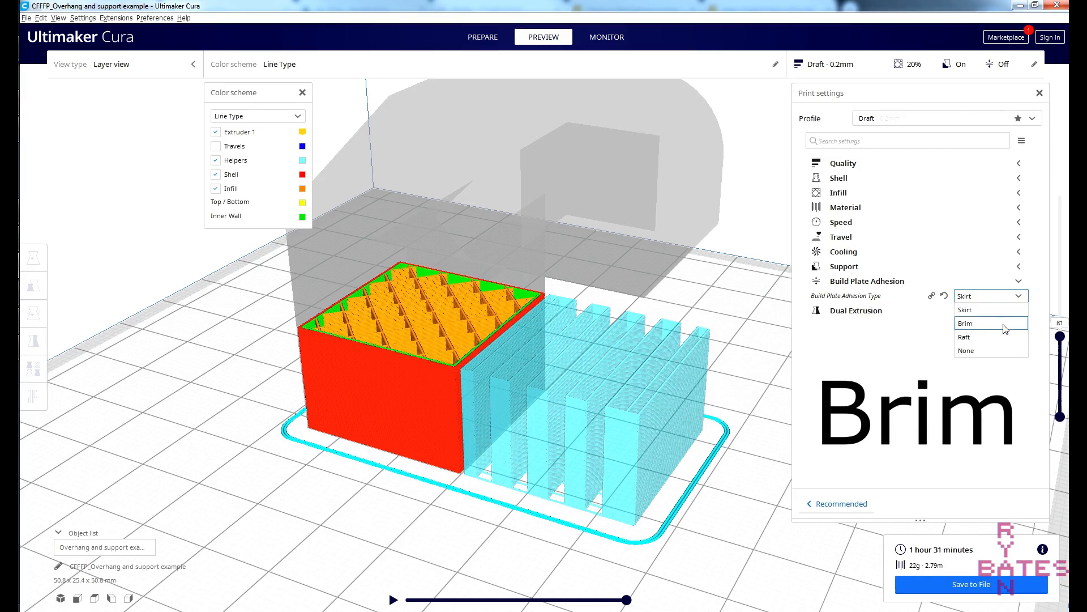
pyautogui.click(1006, 324)
pyautogui.click(968, 582)
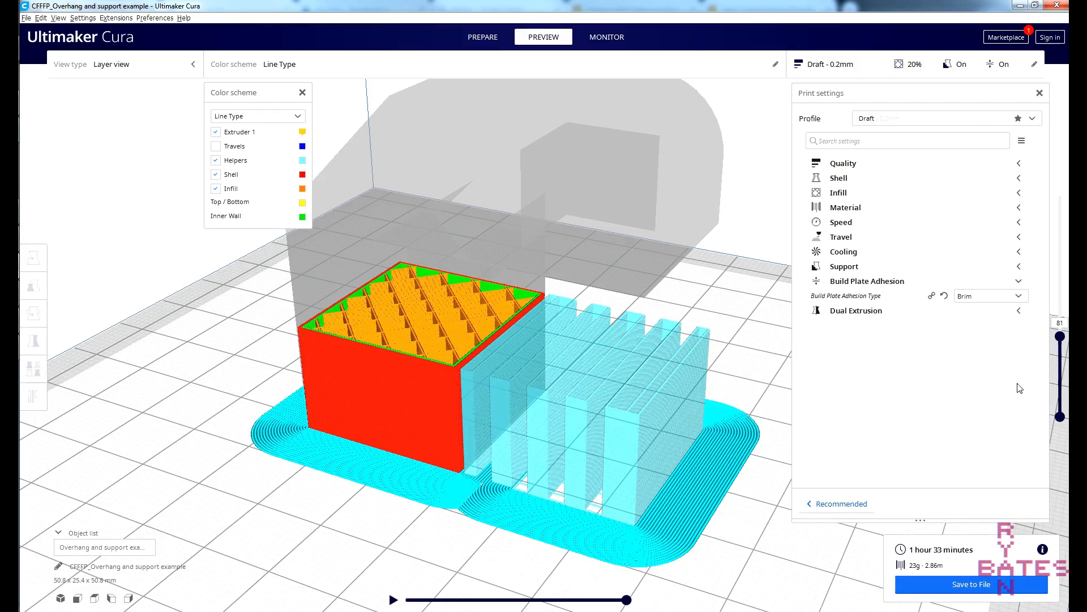
# - Lower the layer preview to layer 1 and examine the brim up close around the model and support bases
pyautogui.moveTo(1062, 336); pyautogui.dragTo(1062, 405)
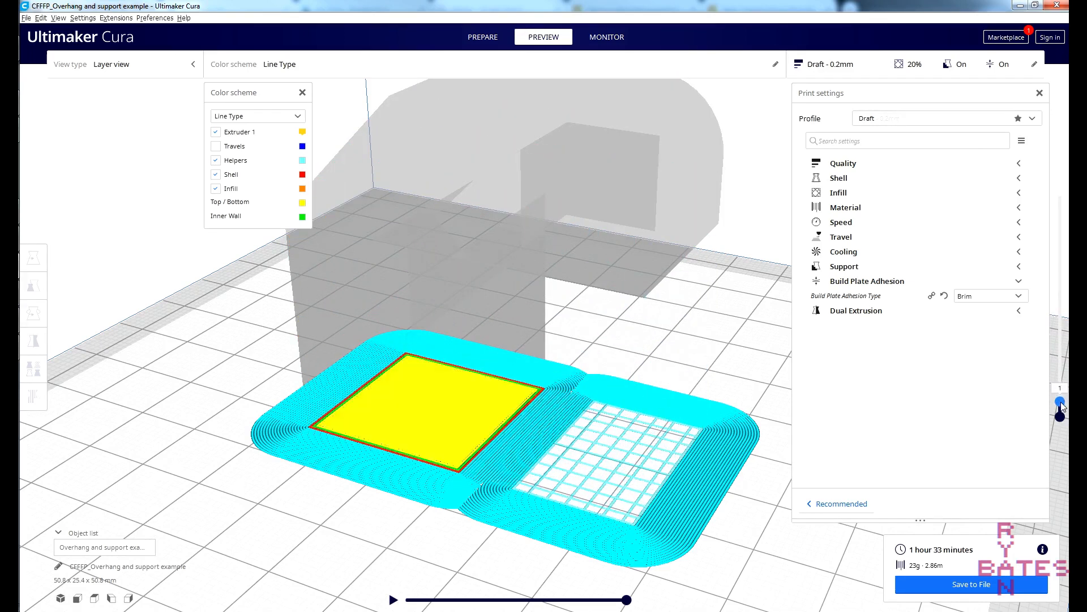
pyautogui.moveTo(672, 472); pyautogui.dragTo(661, 511, button='right')
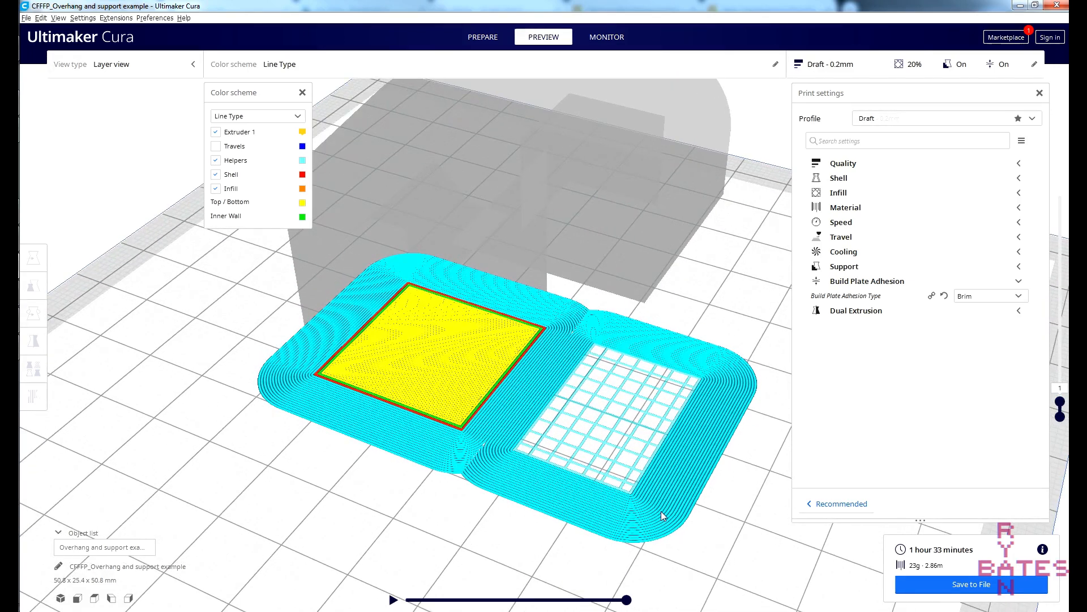
pyautogui.scroll(4, 619, 470)
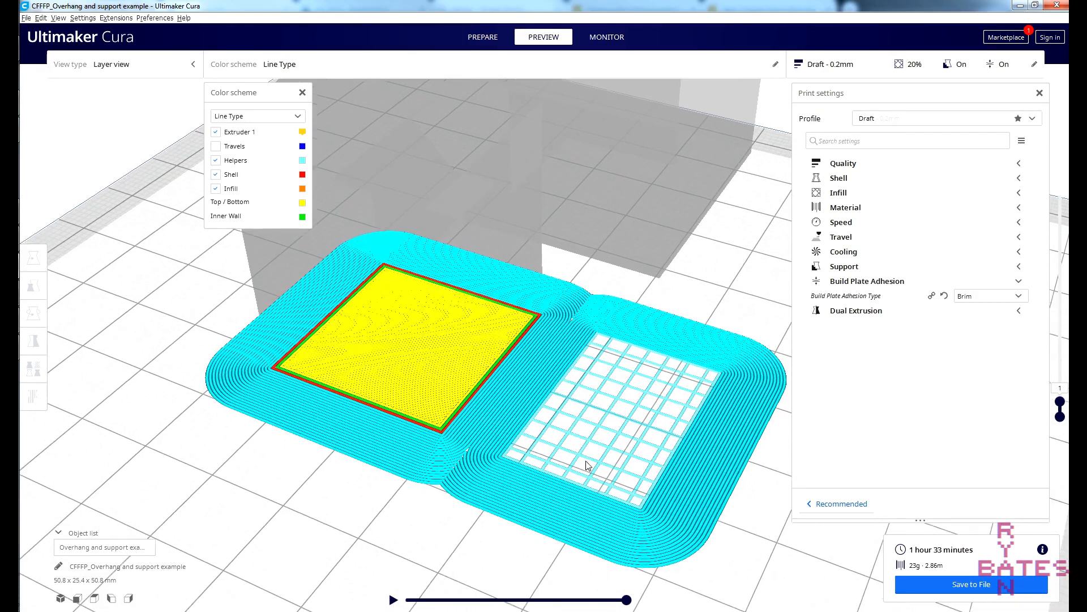
# - Open the setting visibility options for Build Plate Adhesion, look over the brim entries and close the dialog
pyautogui.moveTo(934, 299)
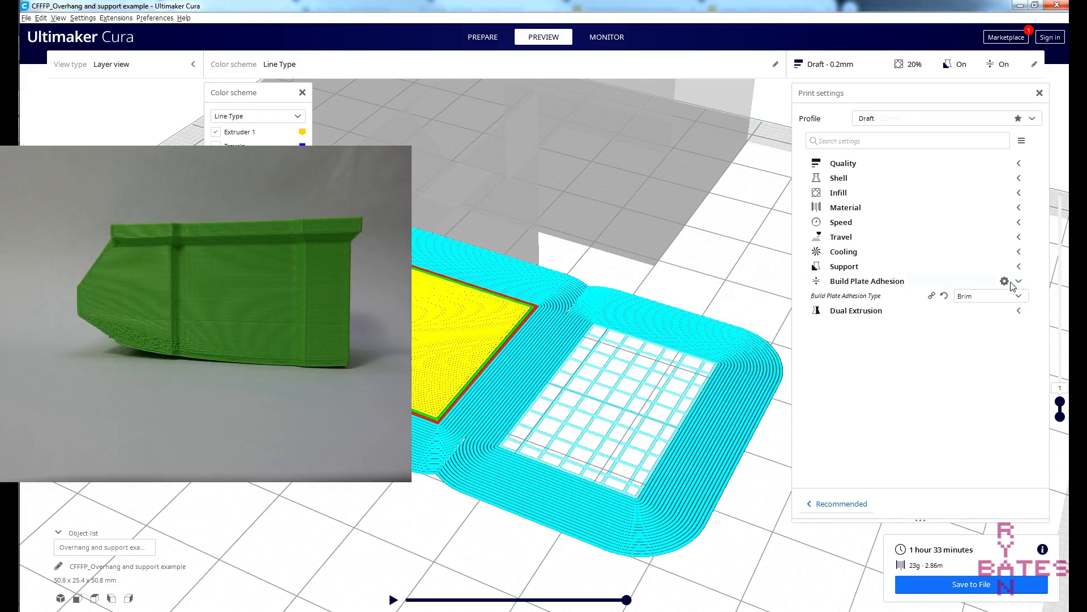
pyautogui.click(1008, 283)
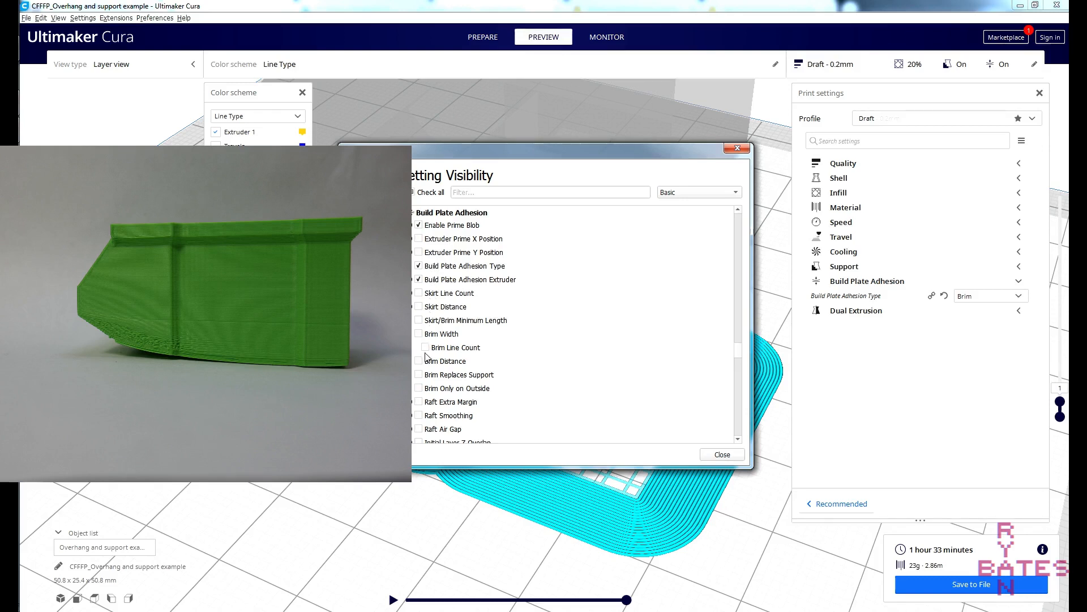
pyautogui.click(722, 454)
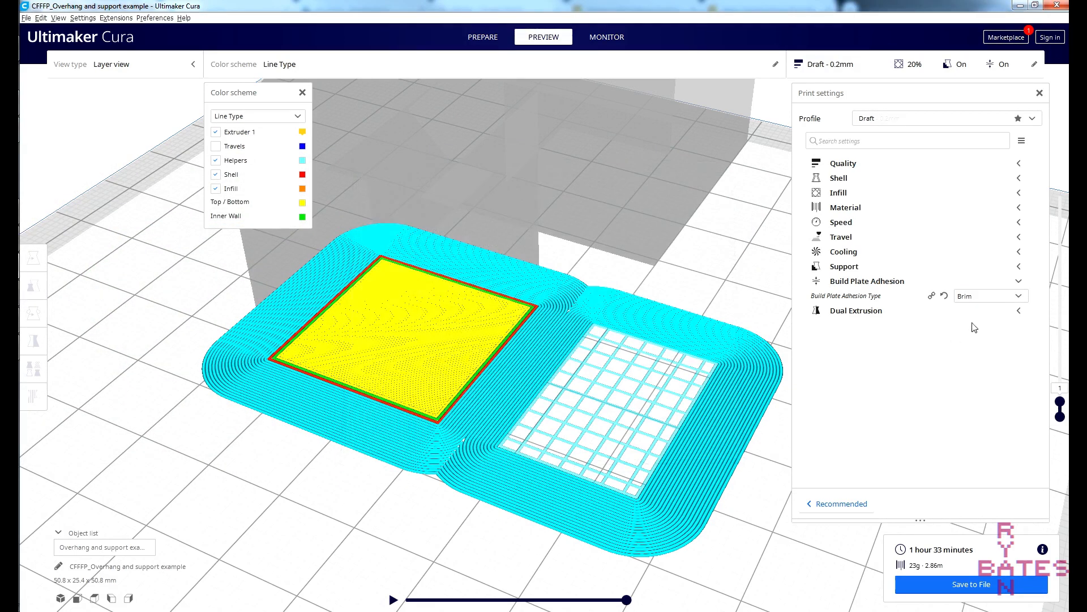
# - Set the build plate adhesion type to Raft and slice the overhang model again
pyautogui.click(991, 296)
pyautogui.click(980, 347)
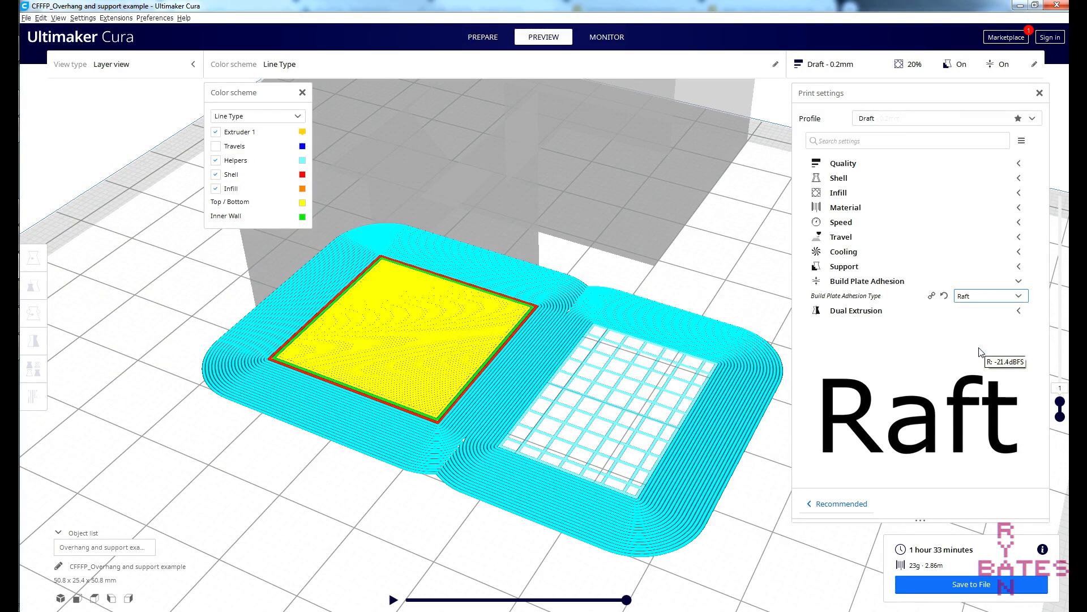
pyautogui.click(991, 588)
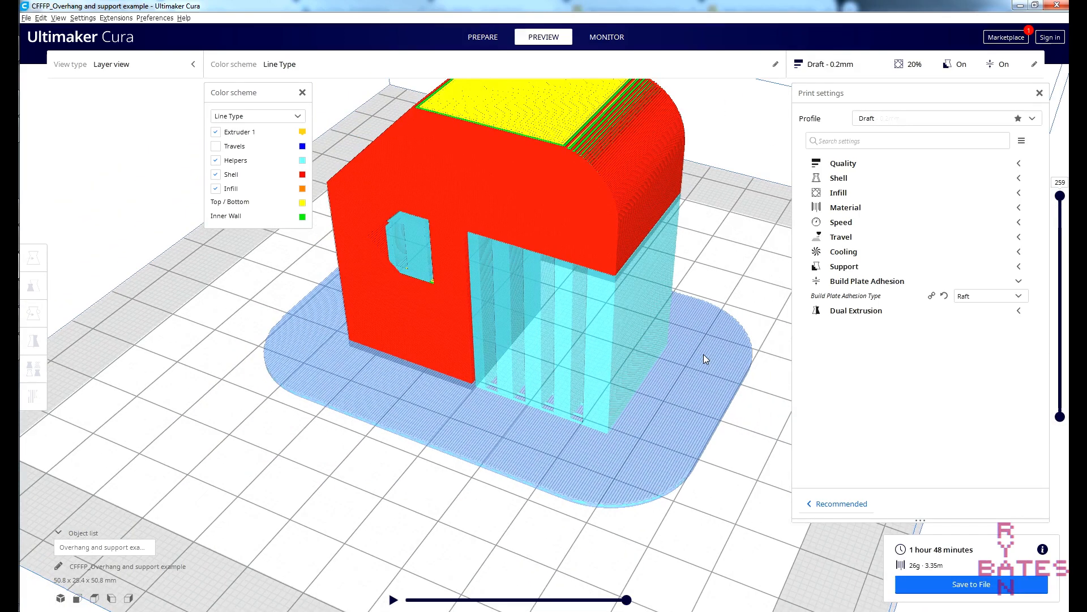
# - Inspect the raft beneath the model, lowering the layer preview to layer 1 and raising it slightly through the first raft layers
pyautogui.moveTo(661, 420); pyautogui.dragTo(701, 373, button='right')
pyautogui.moveTo(752, 304); pyautogui.dragTo(711, 339, button='middle')
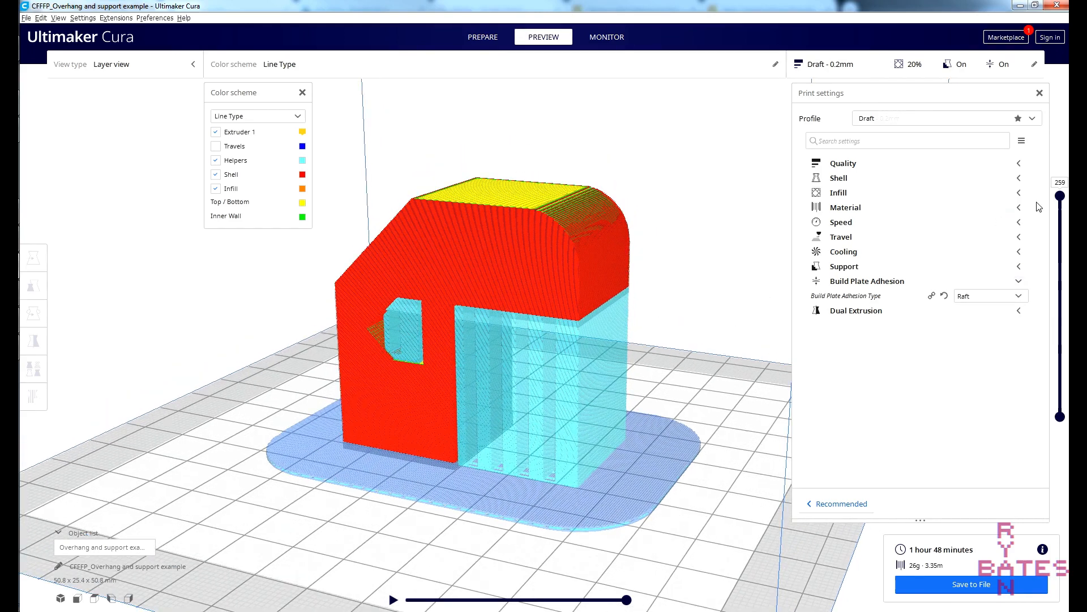
pyautogui.moveTo(1063, 199); pyautogui.dragTo(1048, 415)
pyautogui.moveTo(642, 453); pyautogui.dragTo(655, 489, button='right')
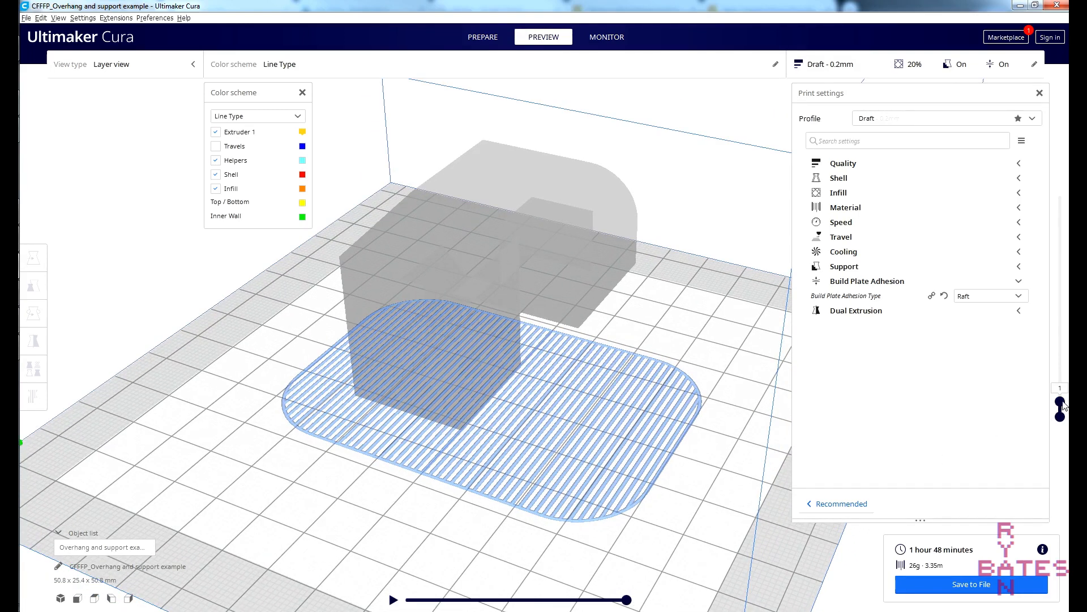
pyautogui.moveTo(1063, 399); pyautogui.dragTo(1063, 394)
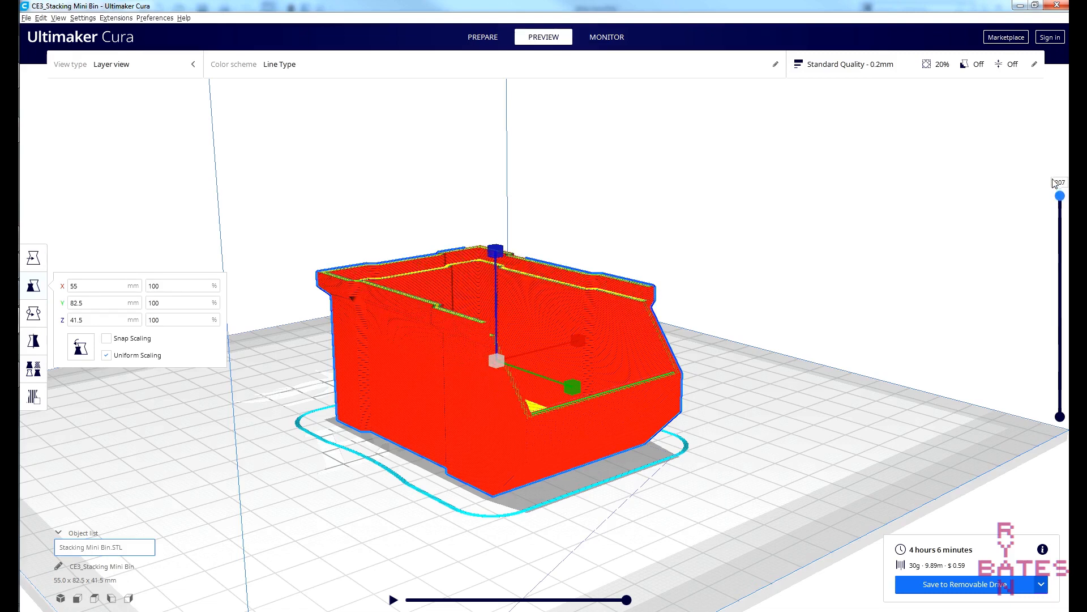
# - Examine the sliced Stacking Mini Bin from its open front, including its interior and surrounding skirt
pyautogui.moveTo(949, 274); pyautogui.dragTo(883, 290, button='right')
pyautogui.moveTo(587, 317); pyautogui.dragTo(562, 315, button='right')
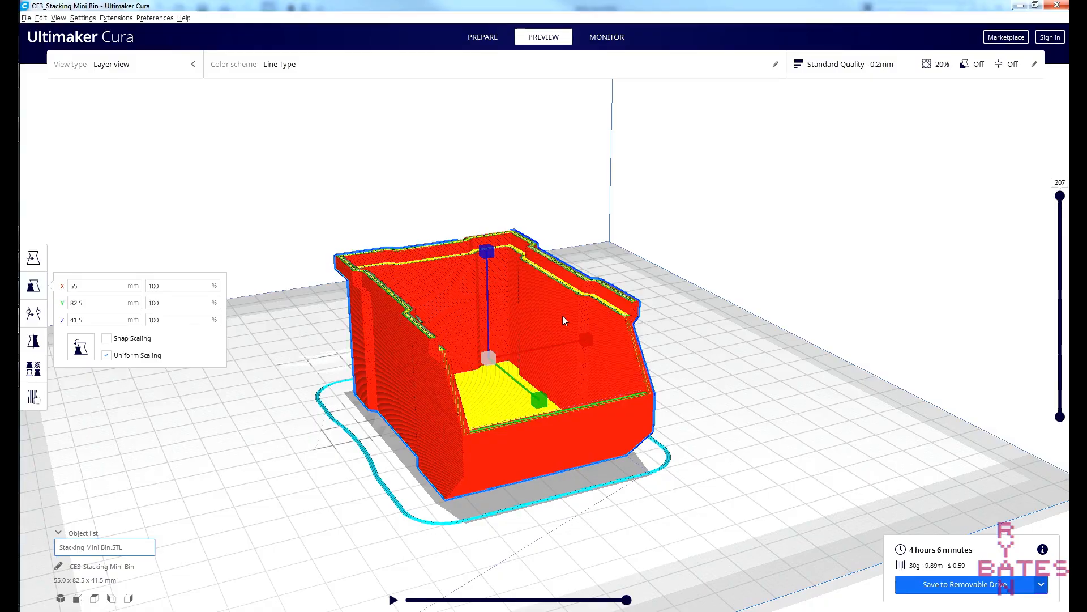